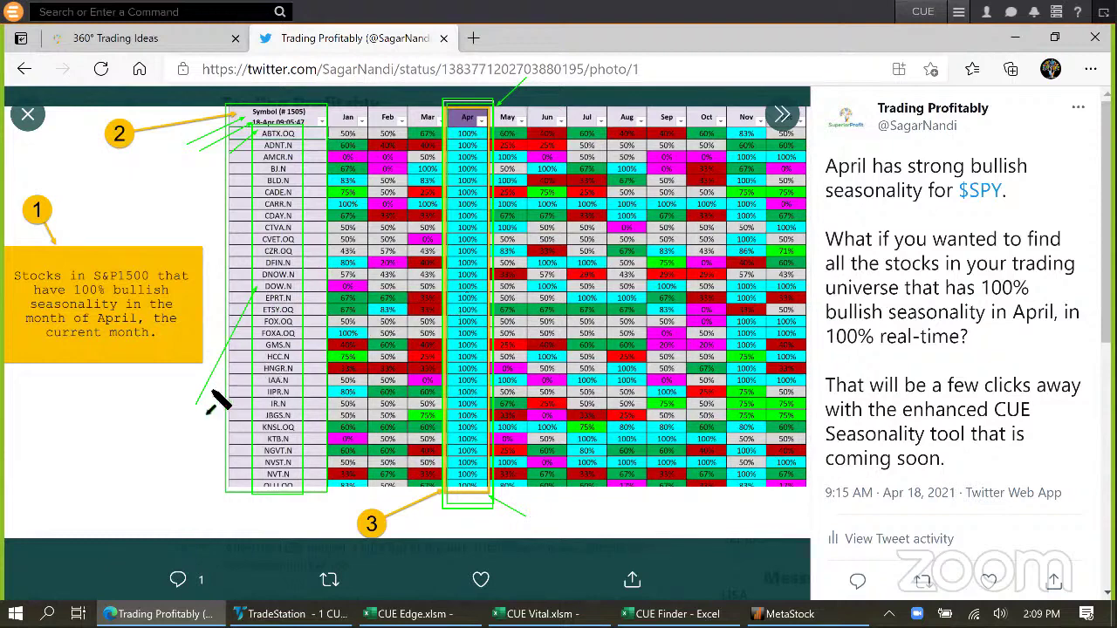
Annotate the seasonality table with an arrow and a box marking the FOX.OQ and FOXA.OQ tickers
left_click_drag(179, 414, 255, 333)
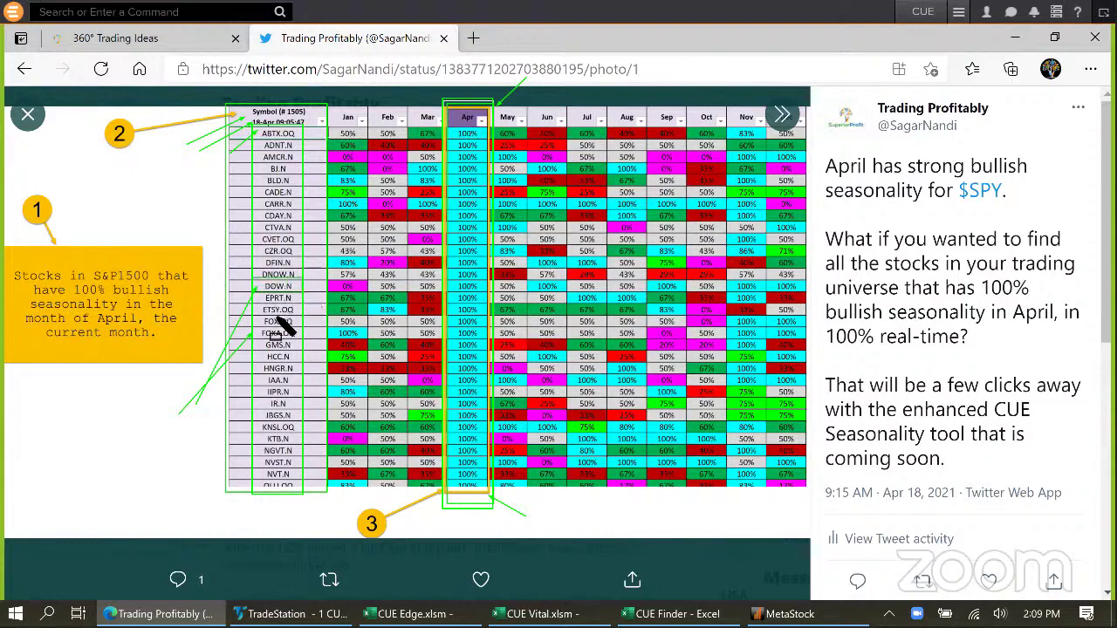
left_click_drag(256, 325, 307, 338)
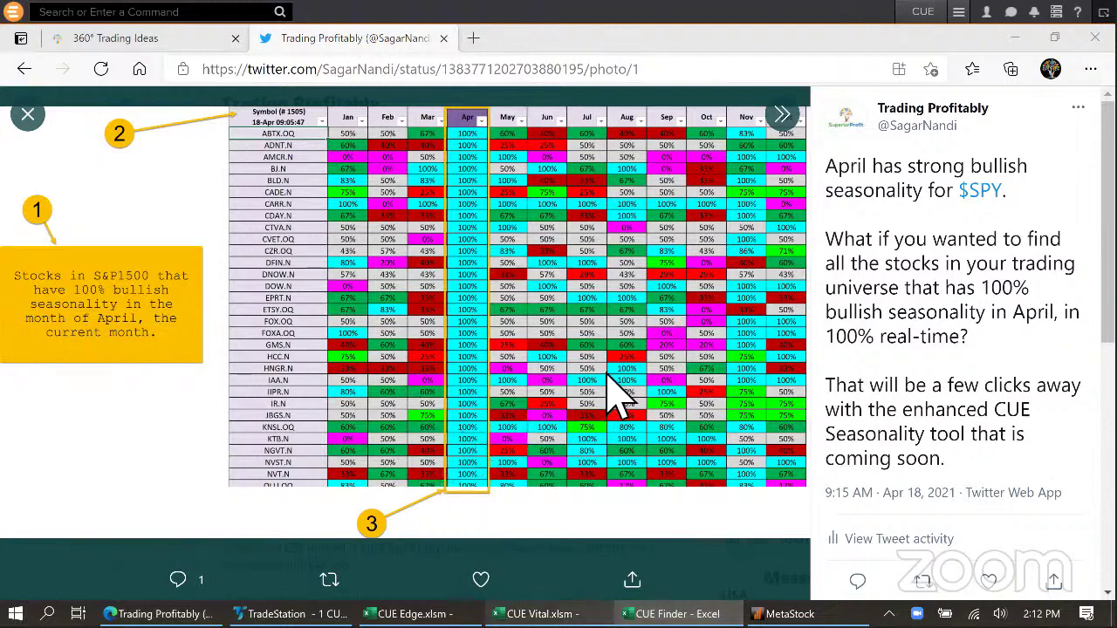
Open the CUE Seasonality workbook in Excel and clear its Instrument cell
right_click(678, 614)
left_click(623, 323)
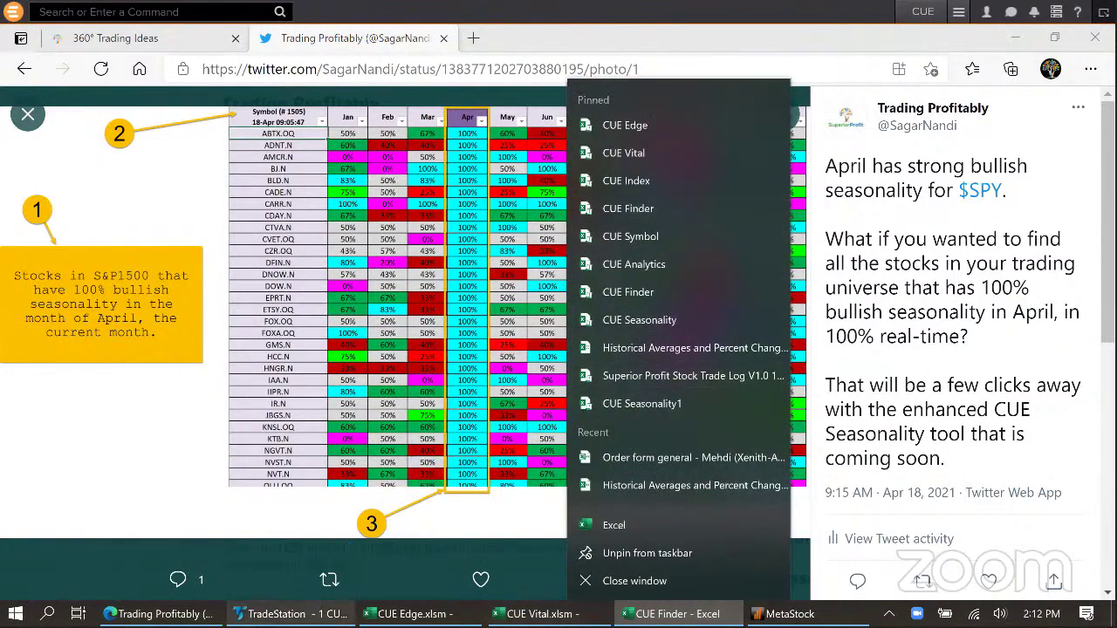
key("Escape")
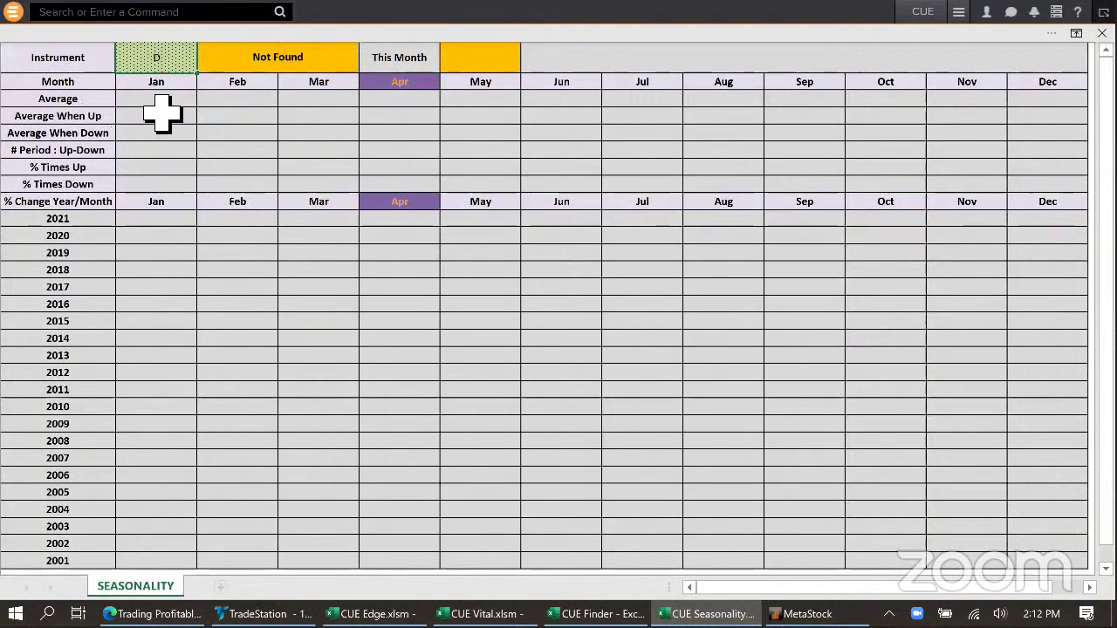
key("Delete")
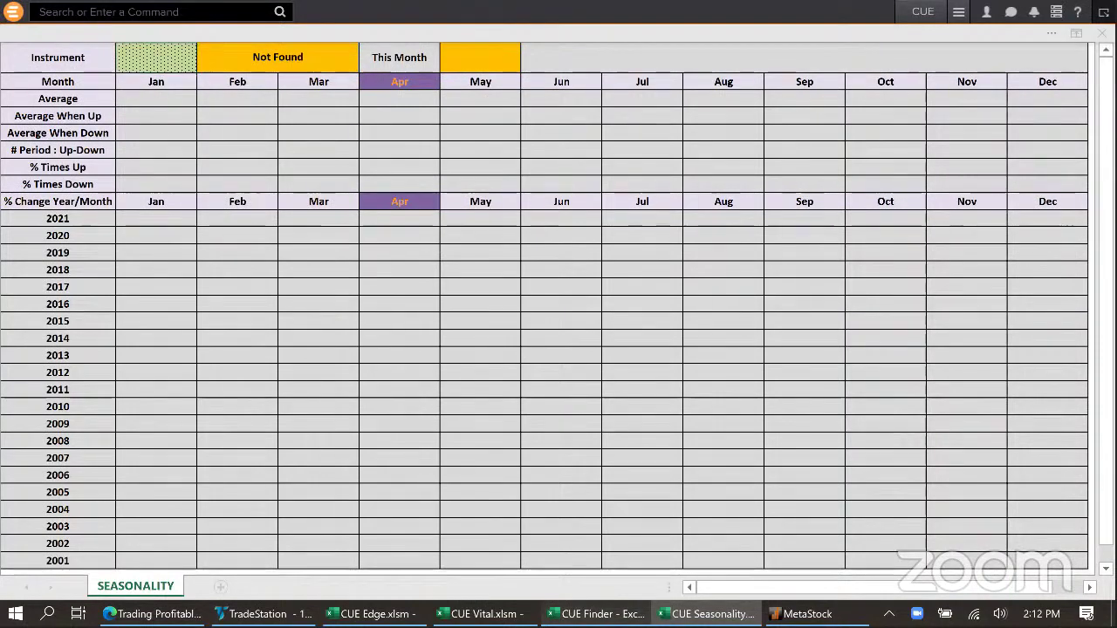
Switch to the CUE Vital workbook and enter DOW.N as the Root Stock
left_click(602, 614)
left_click(486, 613)
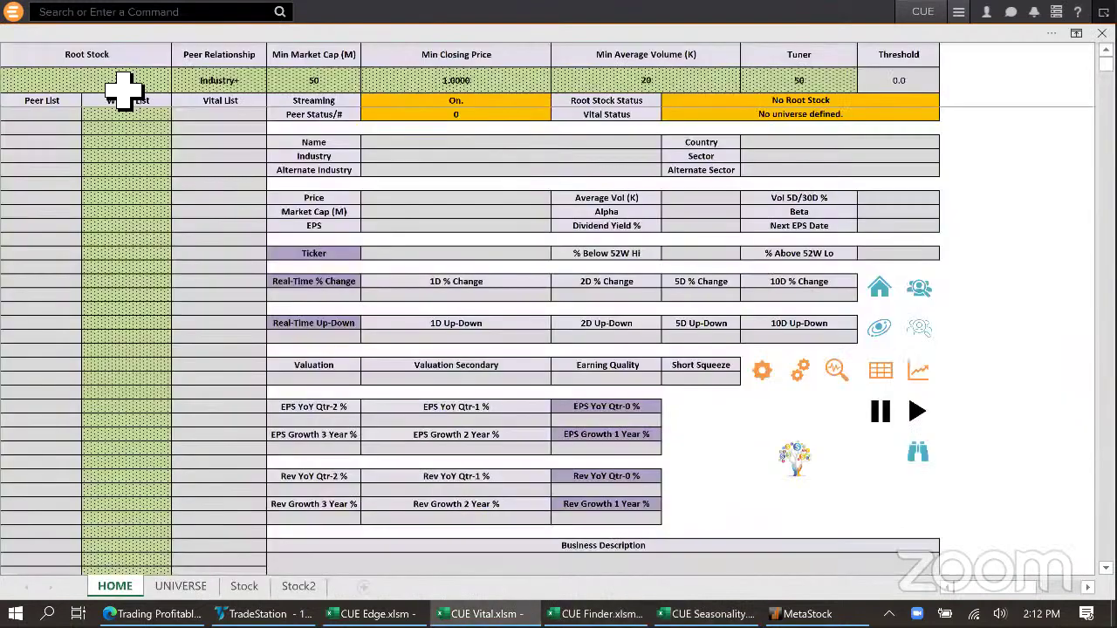
left_click(124, 87)
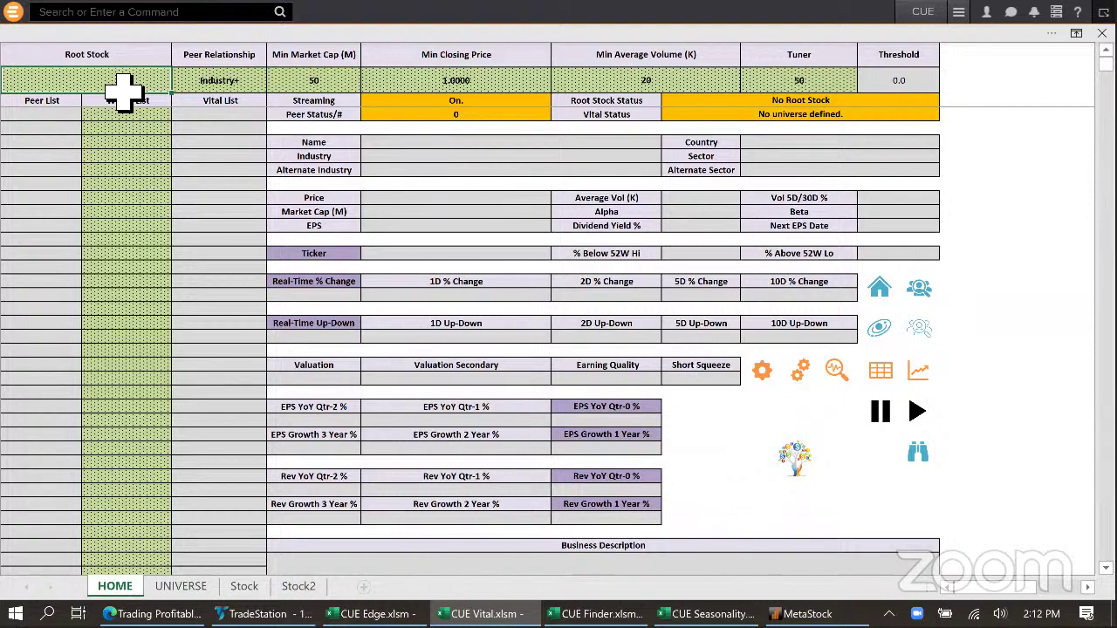
type("DC")
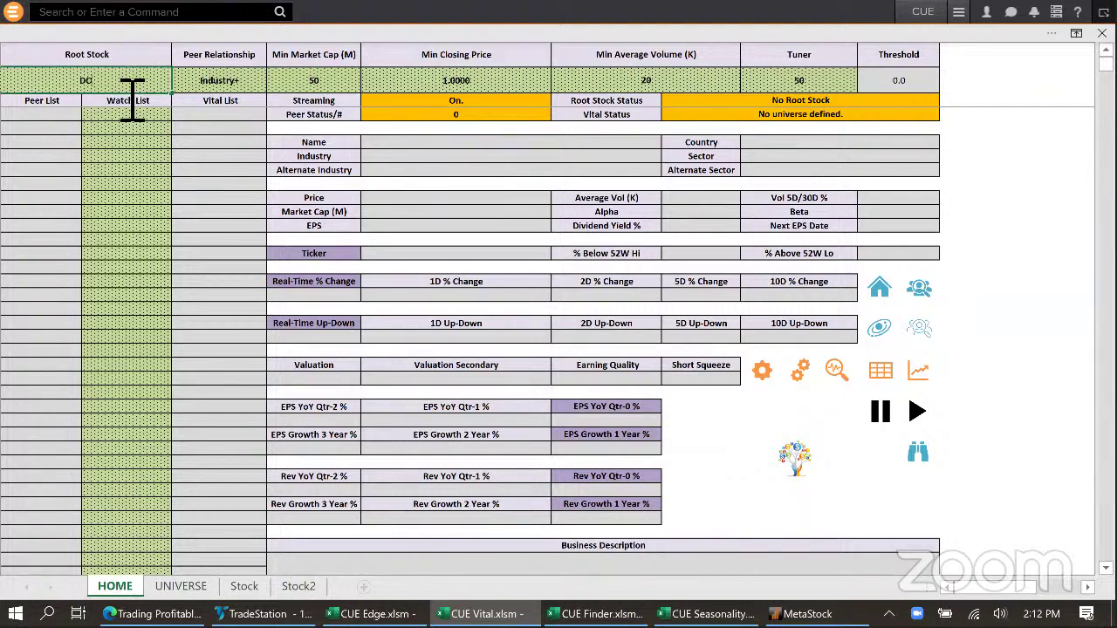
type("WN")
type(".")
key("BackSpace")
key("BackSpace")
type(".N")
key("Return")
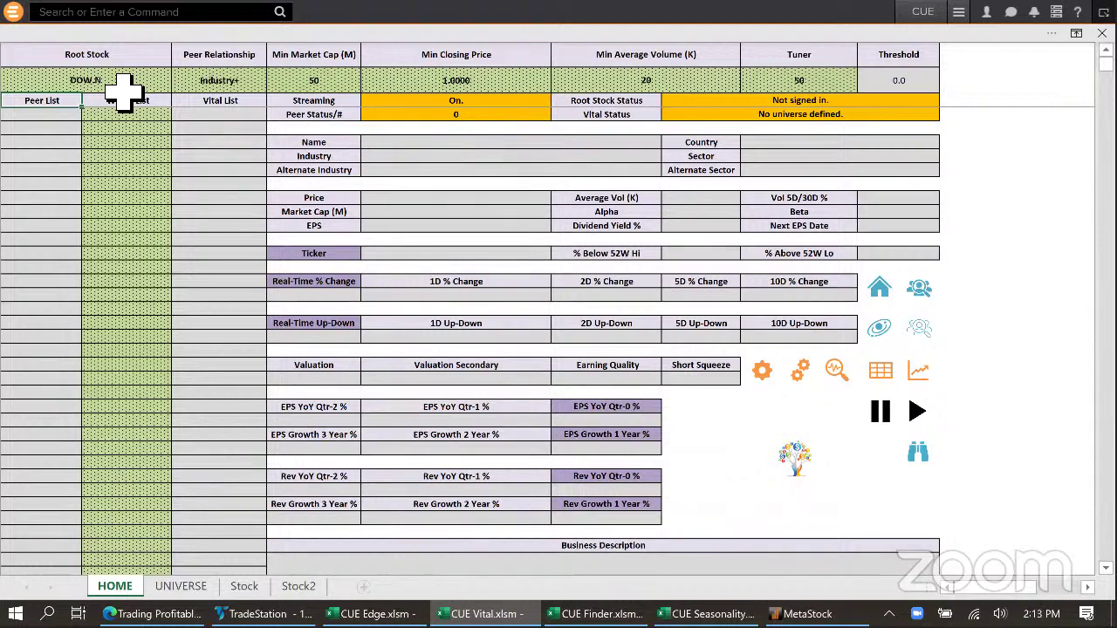
Check the Root Stock Status for the entered ticker
left_click(138, 105)
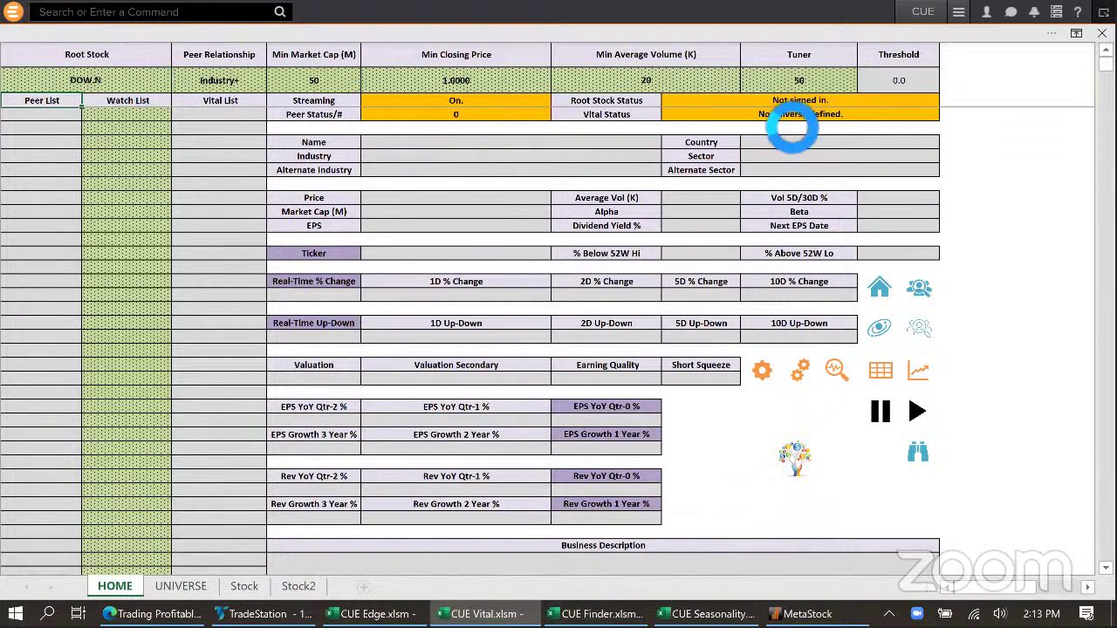
left_click(821, 102)
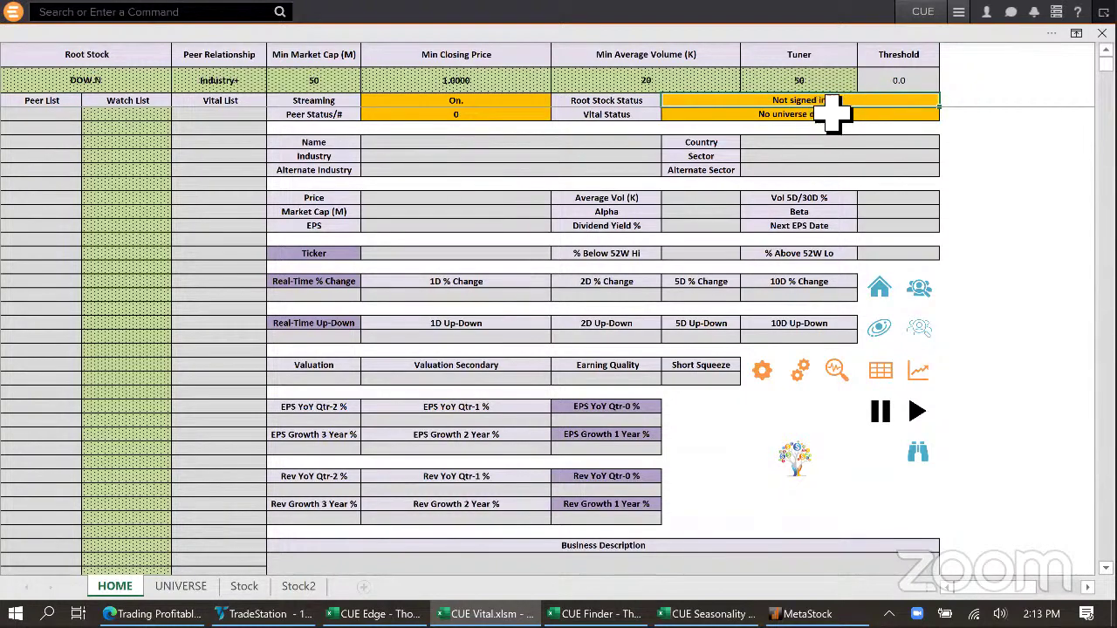
left_click(114, 84)
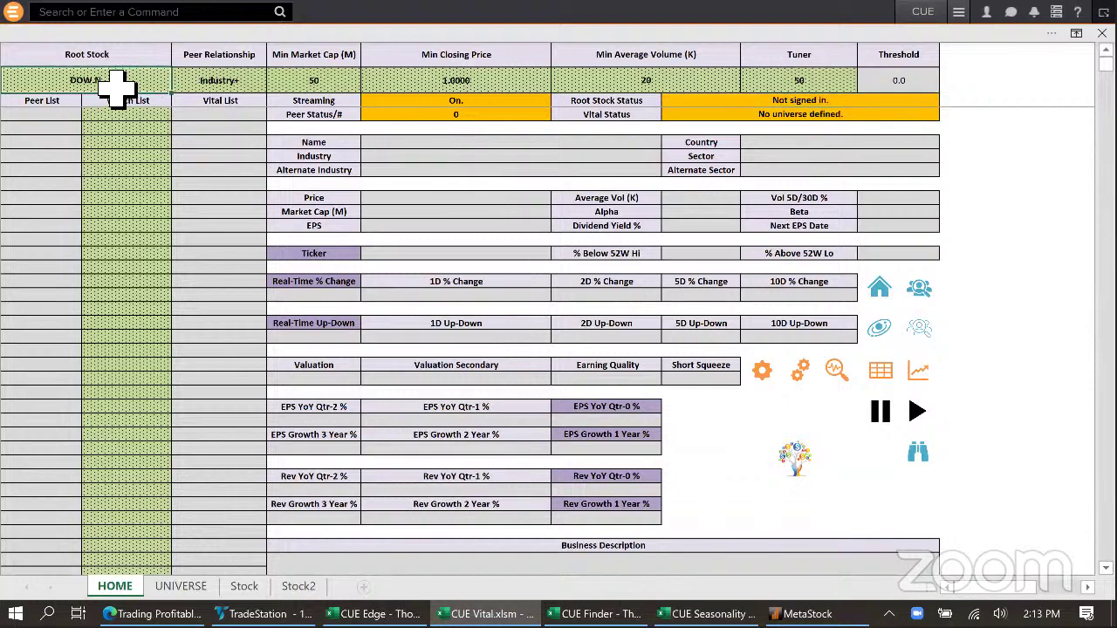
left_click(759, 106)
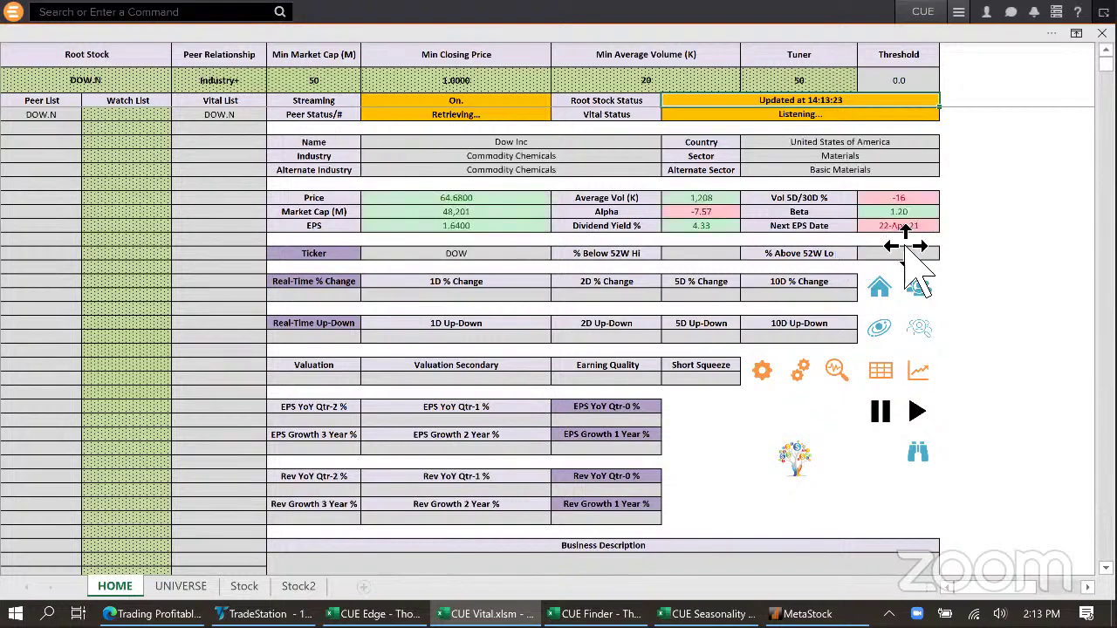
Mark the company details from Name to Next EPS Date and start retrieving vital data for the root stock's peers
left_click_drag(314, 143, 890, 227)
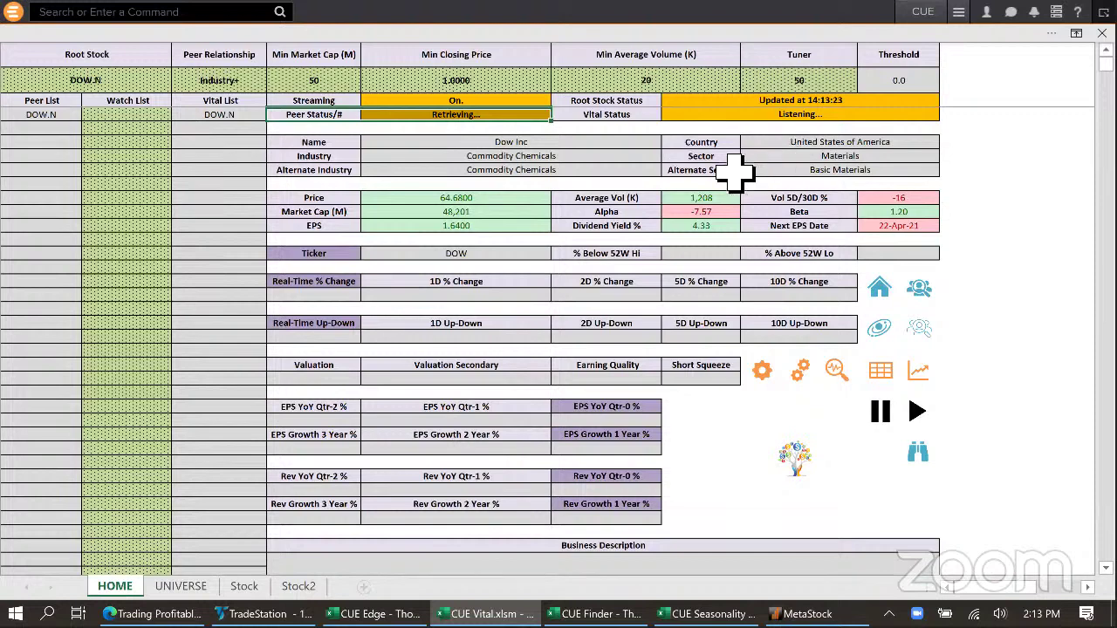
left_click(522, 159)
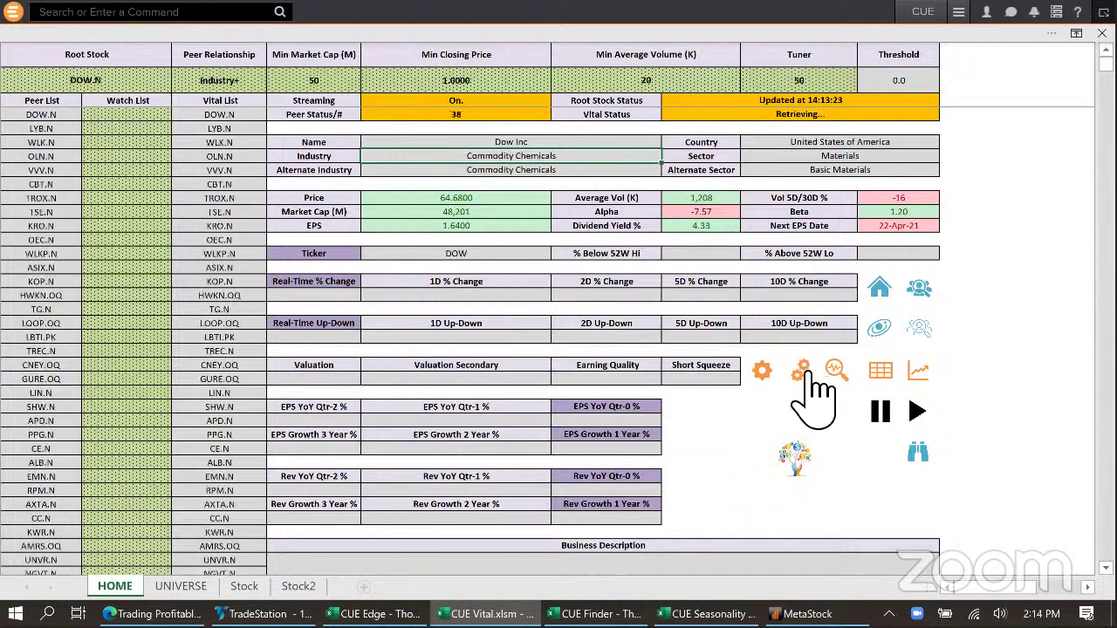
left_click(803, 374)
Switch to TradeStation, chart BIO from the Watchlist, and briefly box the early-April pullback bars on the daily chart
mouse_move(264, 614)
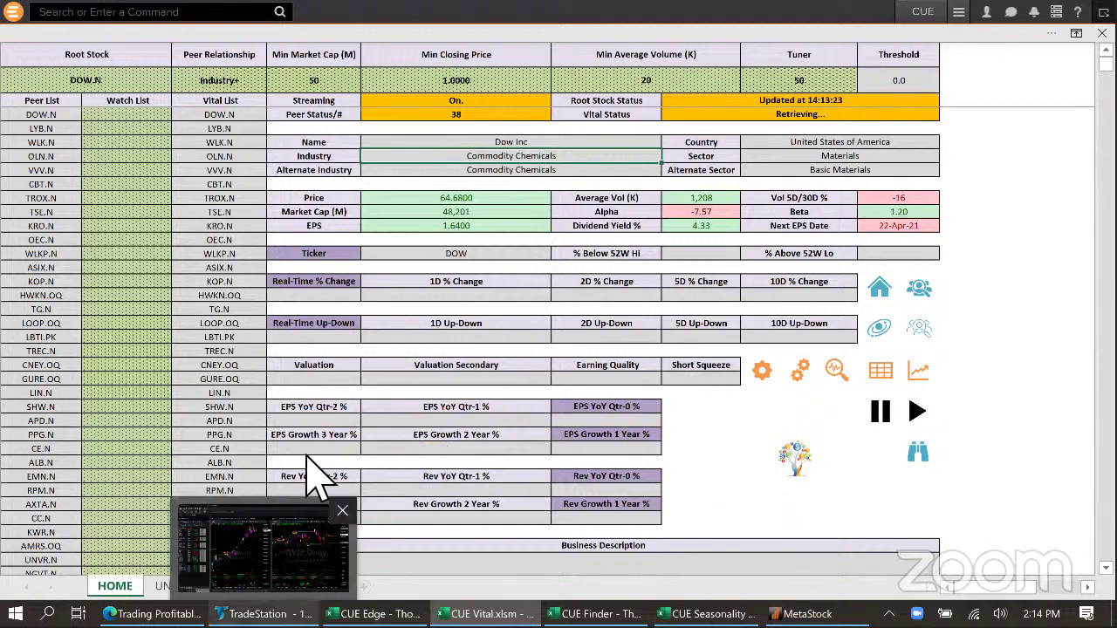
key("alt+Tab")
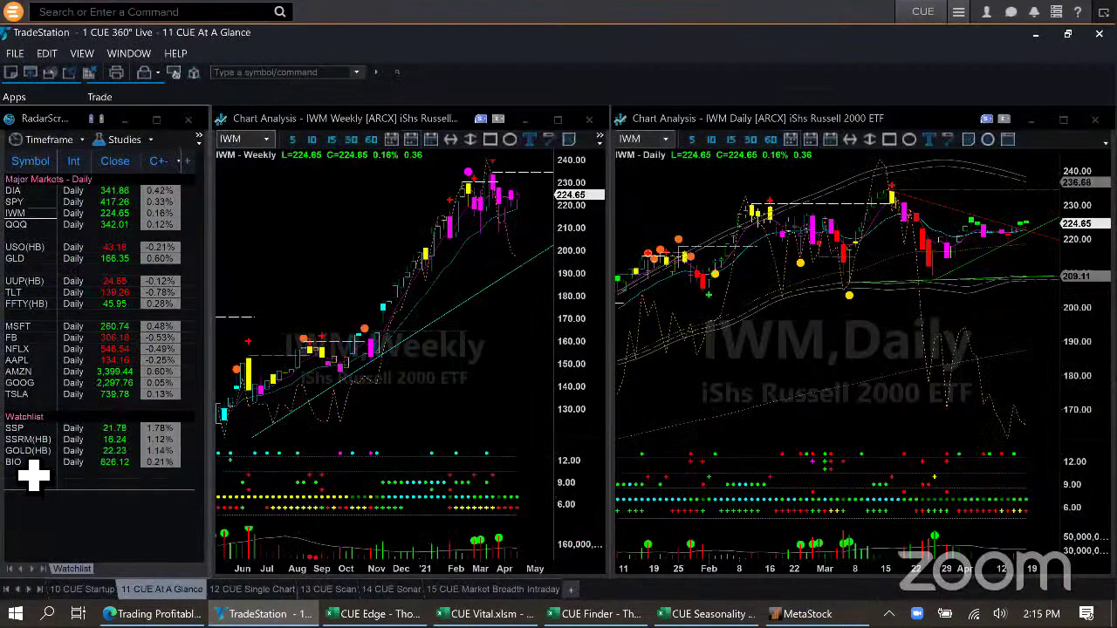
left_click(26, 463)
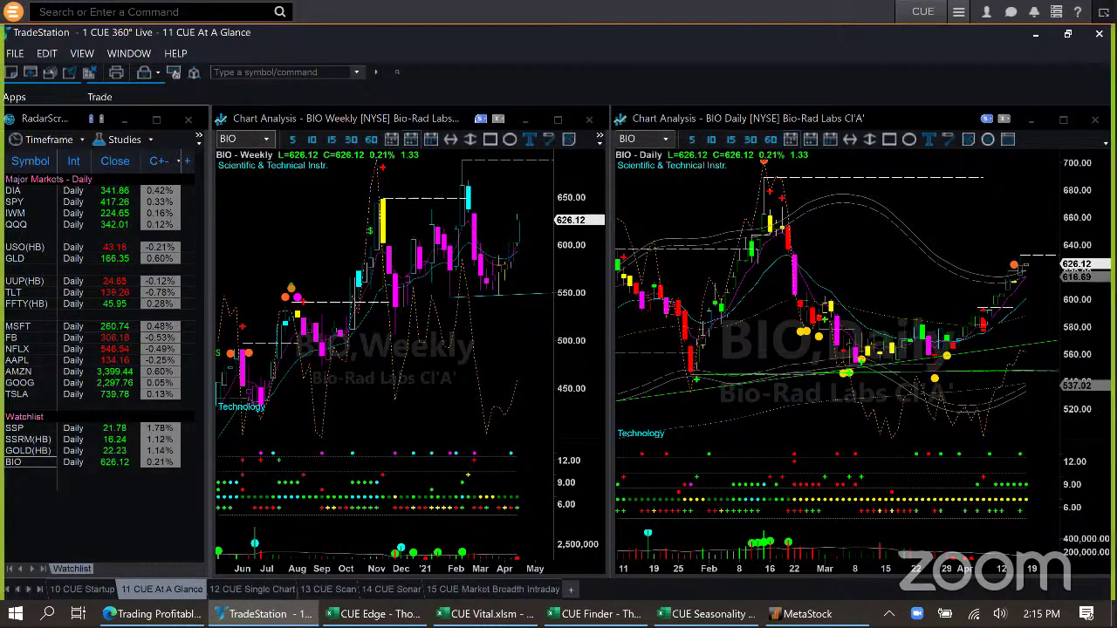
left_click_drag(961, 302, 1003, 332)
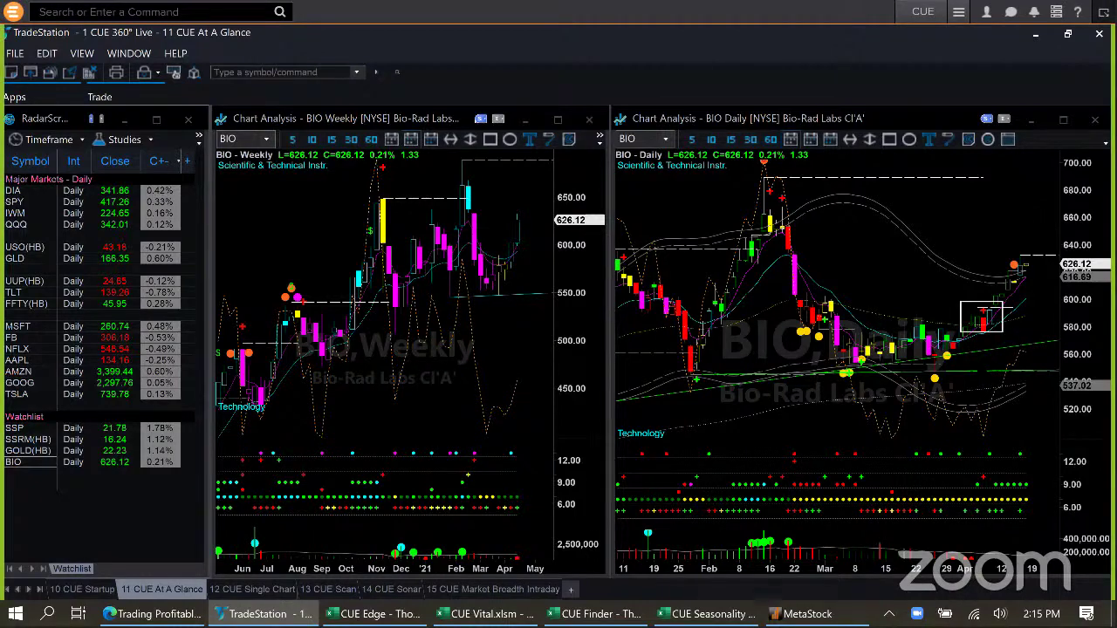
left_click(321, 539)
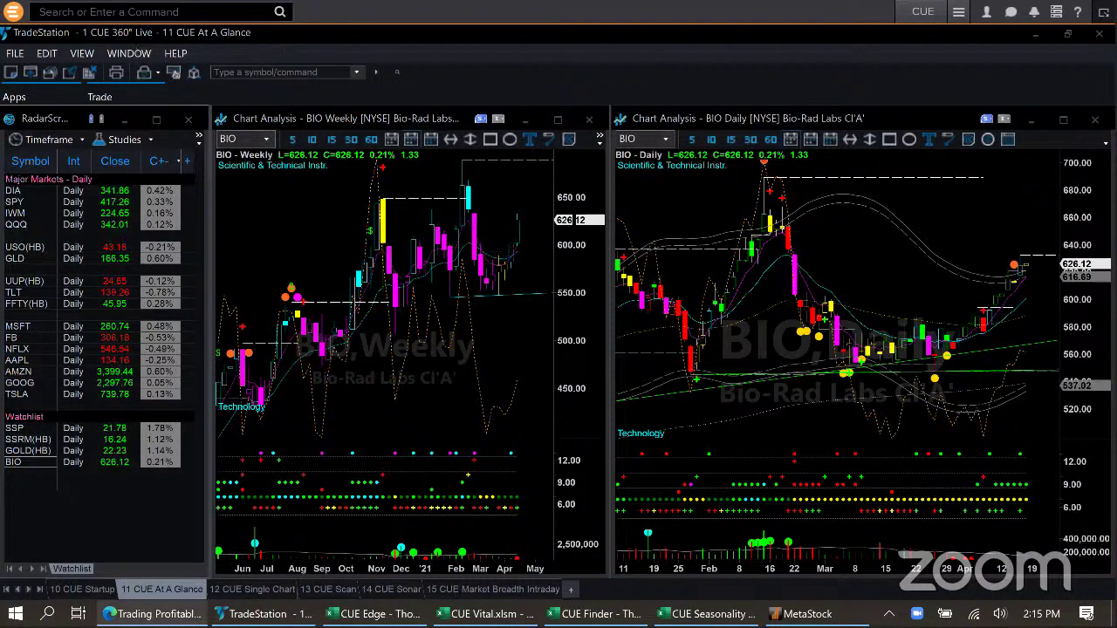
Switch to the browser's 360° Trading Ideas site and box the CUE 360° Trading Techniques & Ideas category
left_click(151, 614)
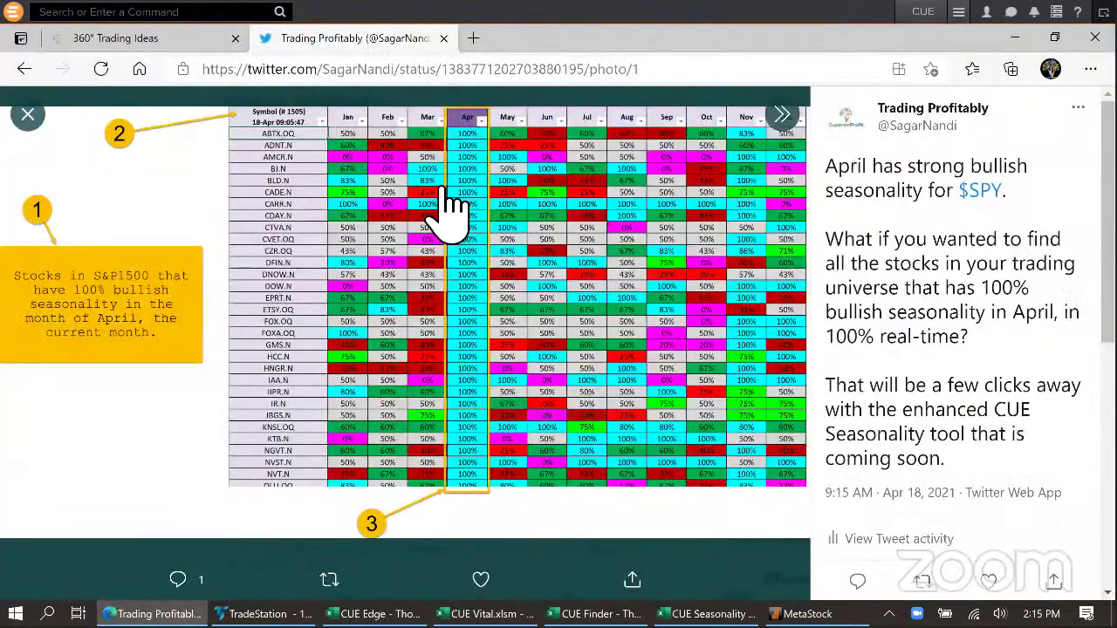
left_click(144, 38)
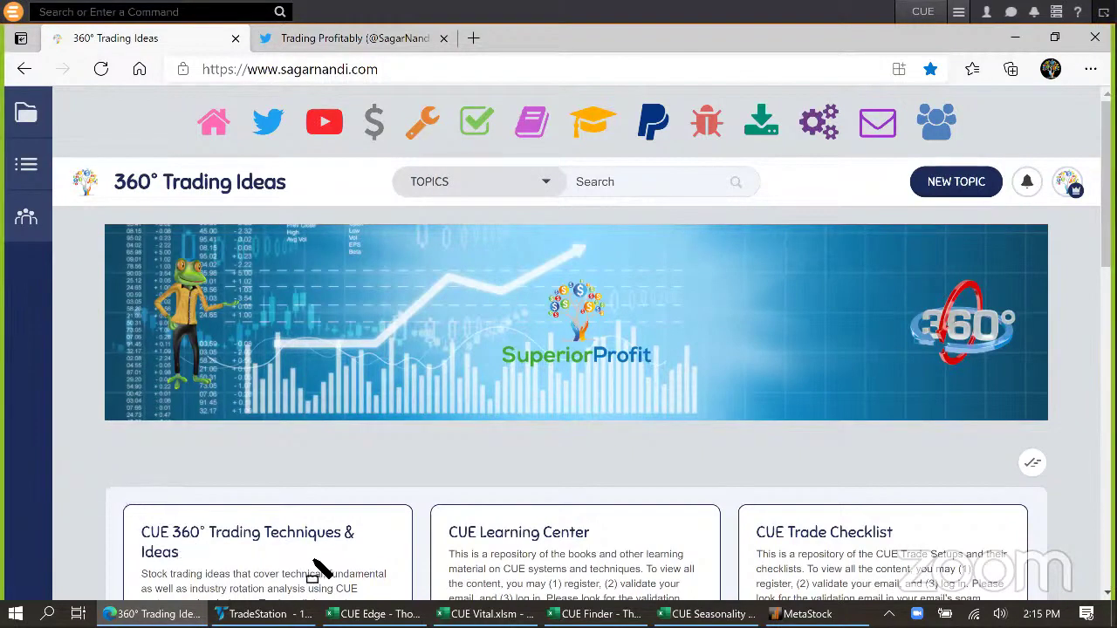
left_click_drag(313, 560, 381, 563)
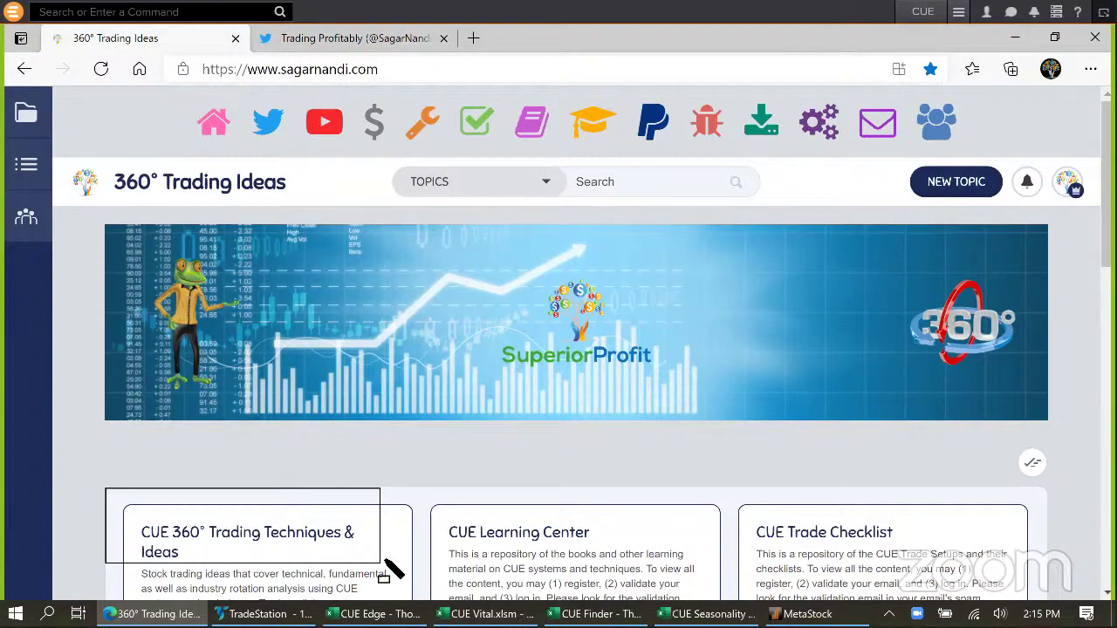
Search the site's topics for "$bio" and open the post about a pullback and 360 buy from the CUE Sonar scan
left_click(613, 203)
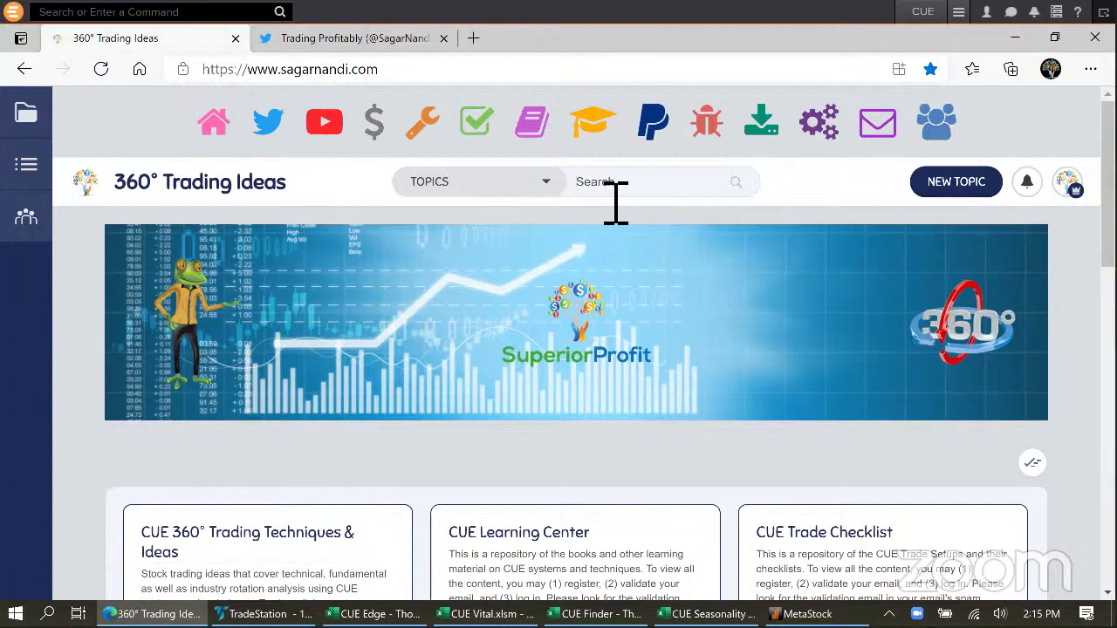
type("$bio")
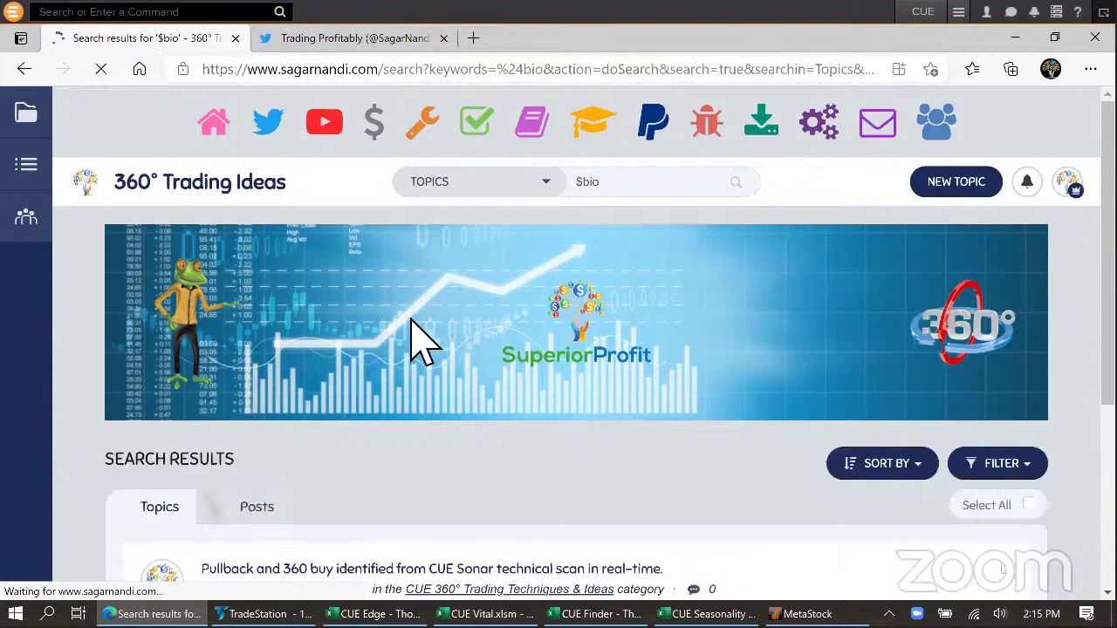
scroll(294, 349, "down", 3)
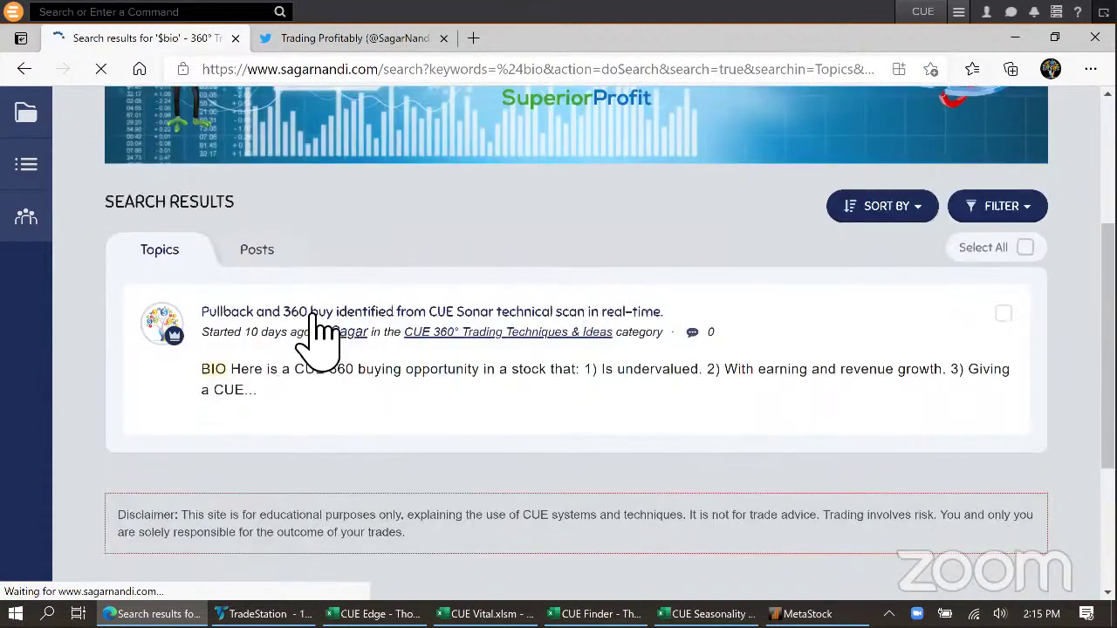
left_click(329, 406)
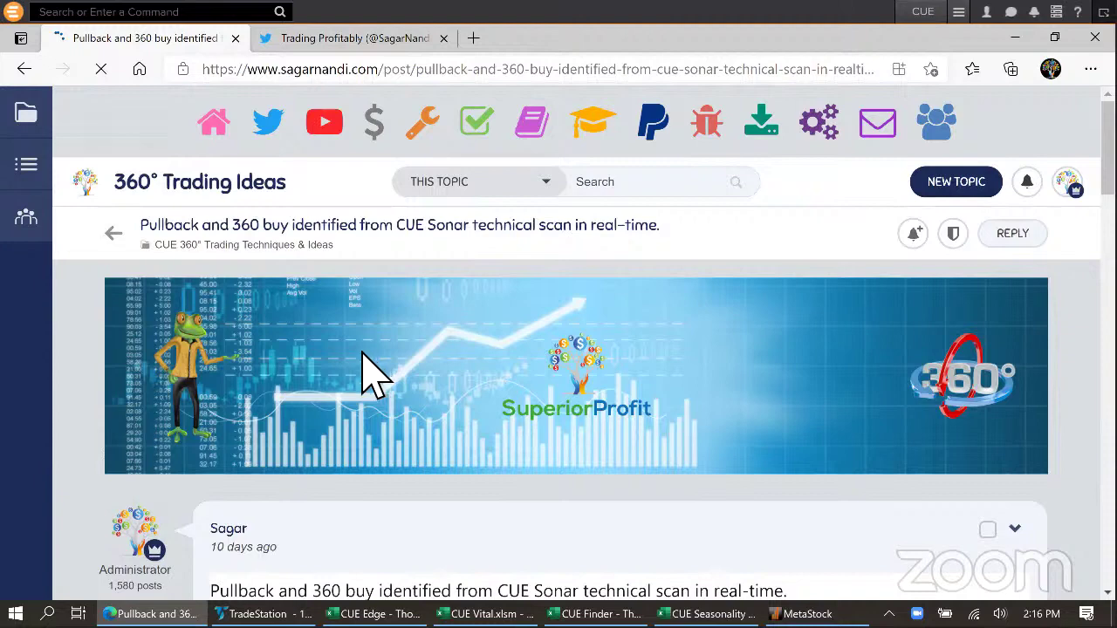
Enlarge the post's CUE Sonar RadarScreen image and mark BIO's highlighted signals such as PULLBACK, GWF, Dir and Traffic with arrows
scroll(369, 369, "down", 3)
scroll(441, 328, "down", 6)
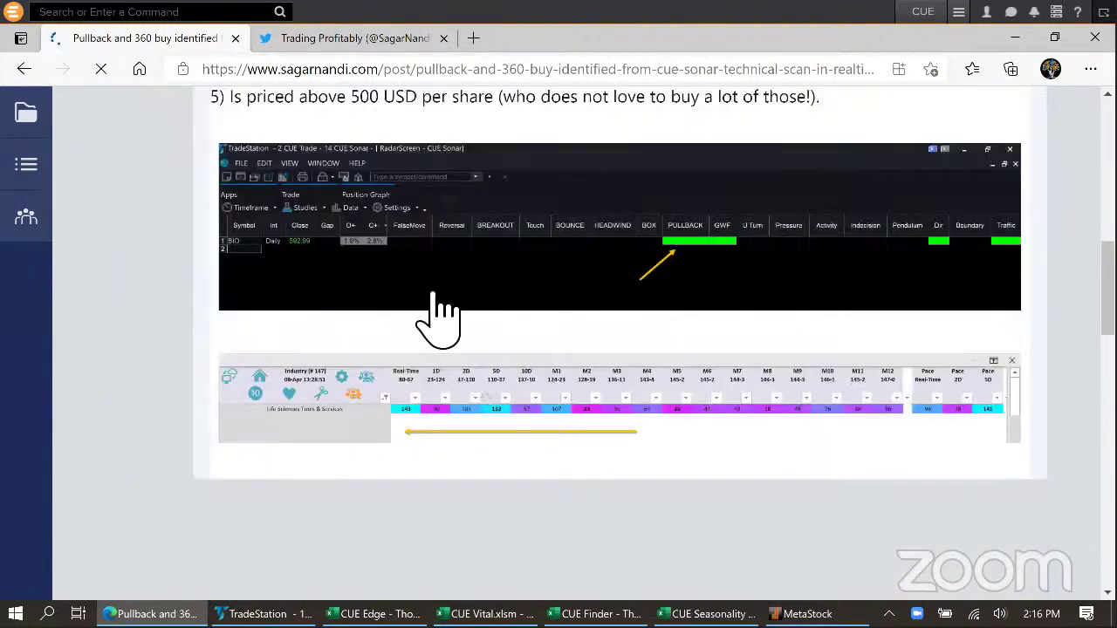
left_click(373, 331)
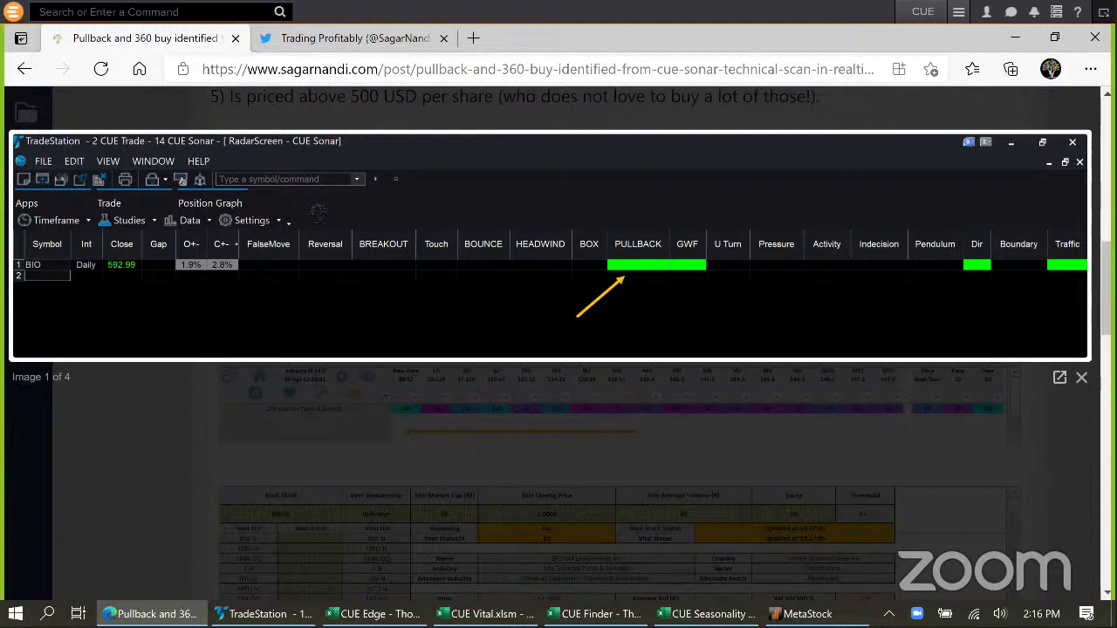
left_click_drag(597, 317, 640, 272)
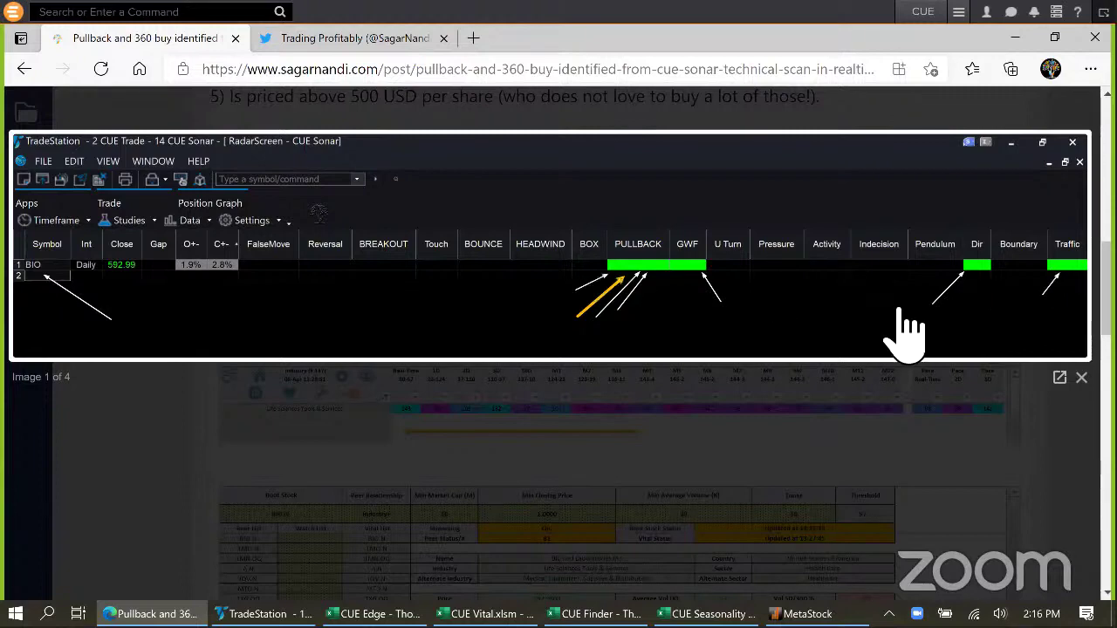
Enlarge the industry ranking image, box the Real-Time to M12 columns and the M2 to M12 ranks, and point arrows at the Real-Time rank and Industry header
key("Escape")
left_click(719, 355)
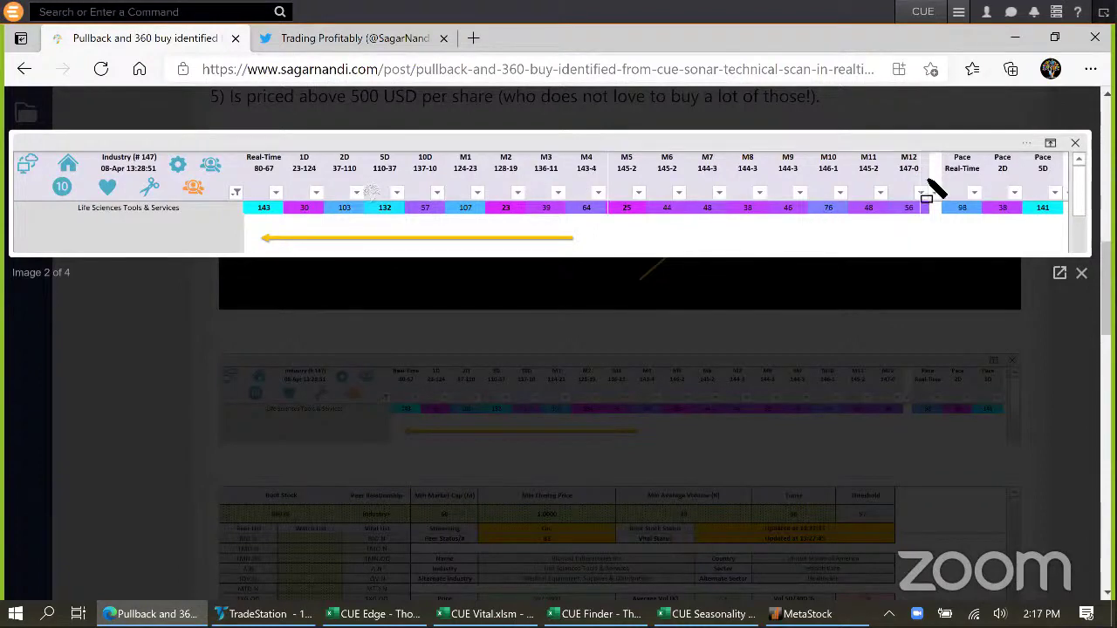
left_click_drag(922, 232, 227, 227)
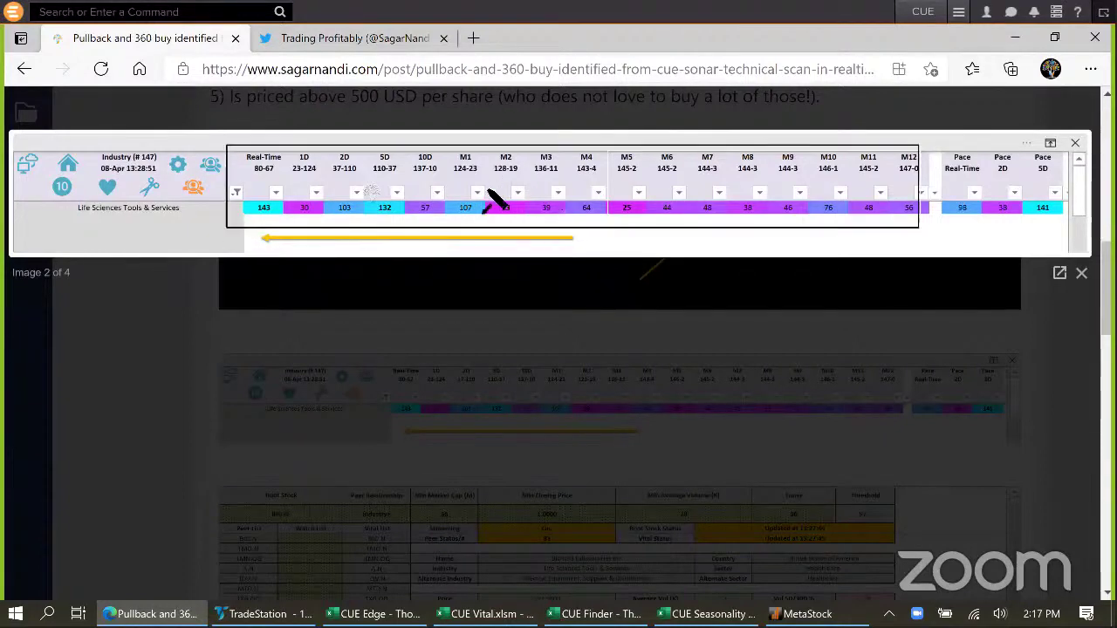
left_click_drag(616, 215, 916, 225)
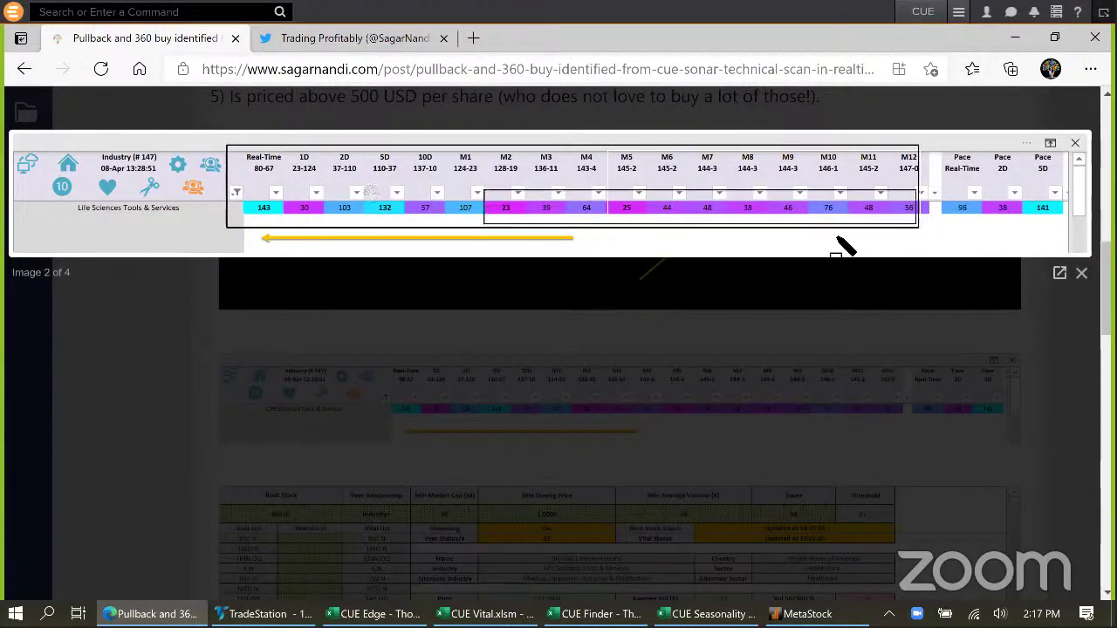
left_click_drag(179, 251, 235, 225)
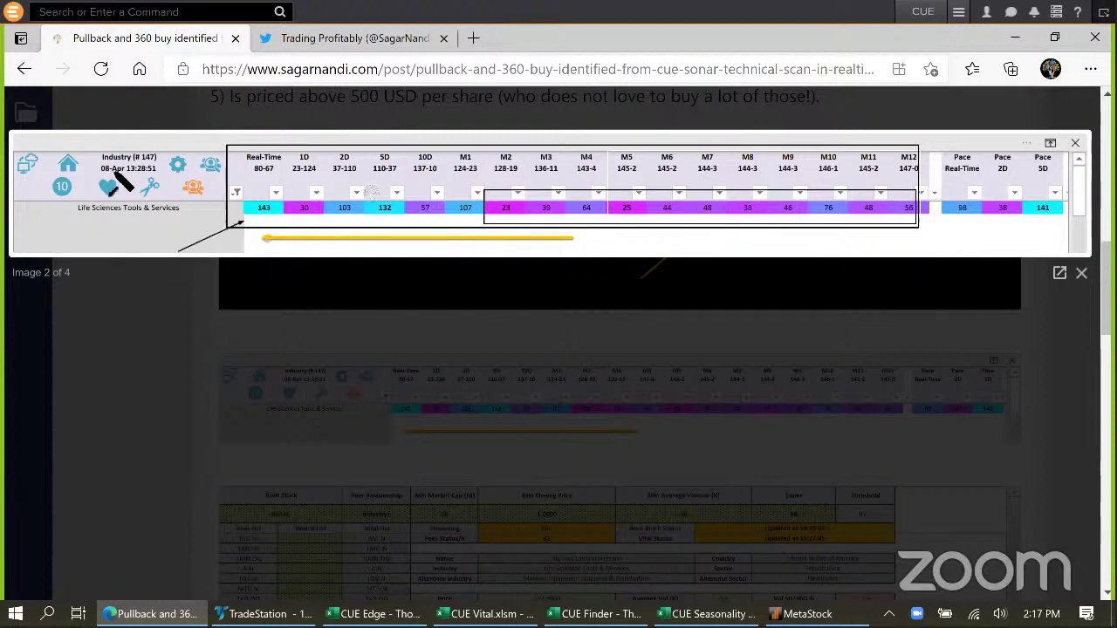
left_click_drag(77, 142, 101, 160)
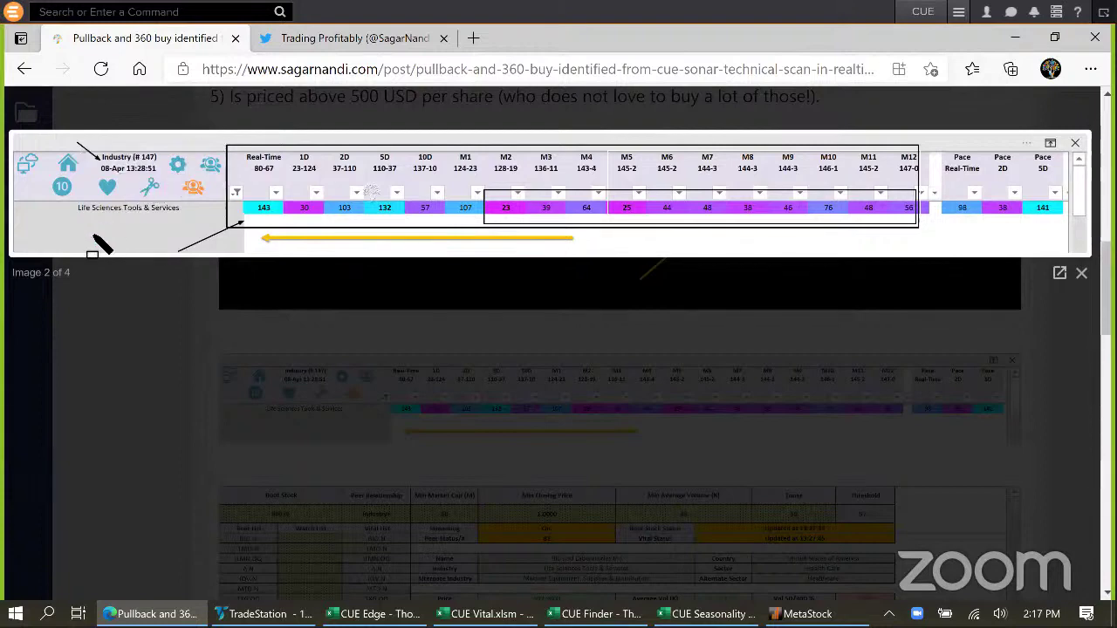
Box the Life Sciences Tools & Services name and Real-Time column, point arrows at the Real-Time rank and Industry header, and clear the markings
mouse_move(88, 239)
left_mouse_down()
mouse_move(134, 177)
mouse_move(164, 160)
left_mouse_up()
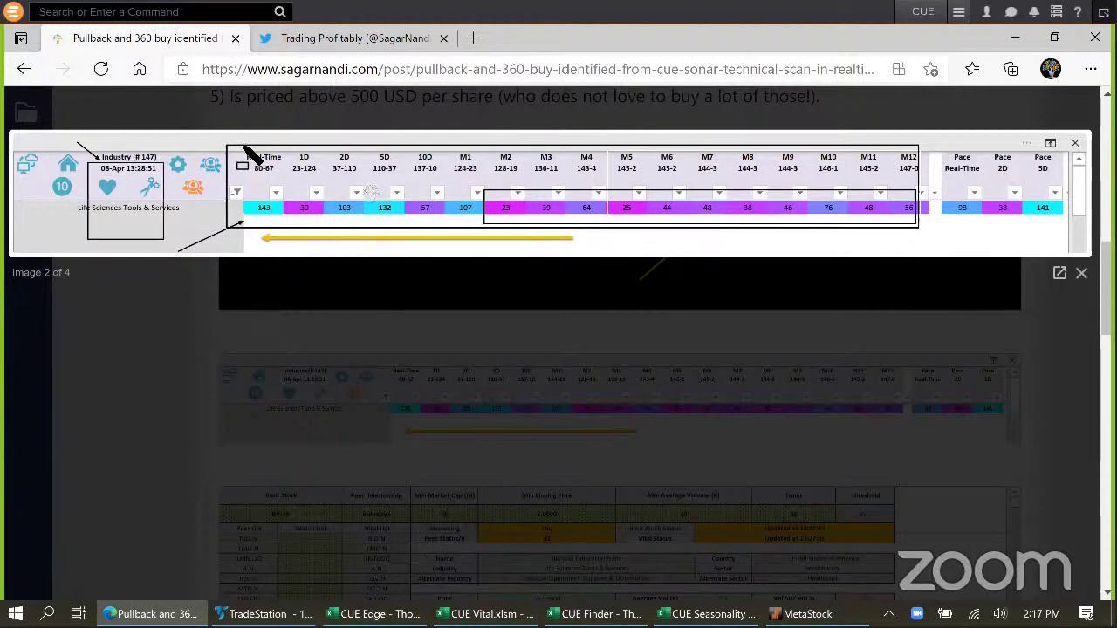
left_click_drag(278, 229, 227, 144)
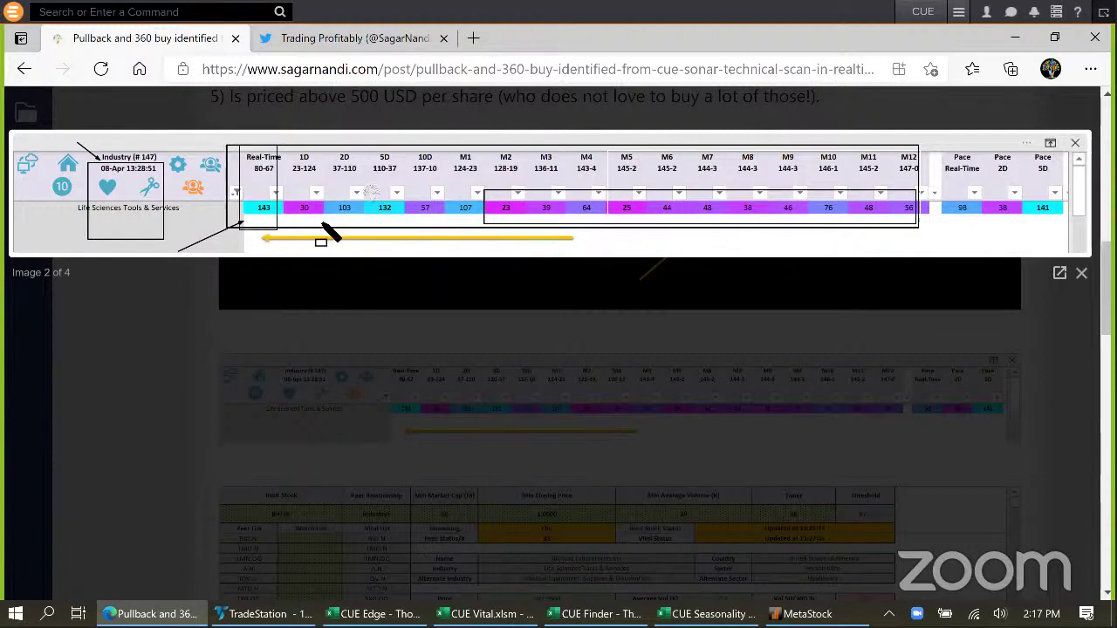
left_click_drag(209, 188, 257, 202)
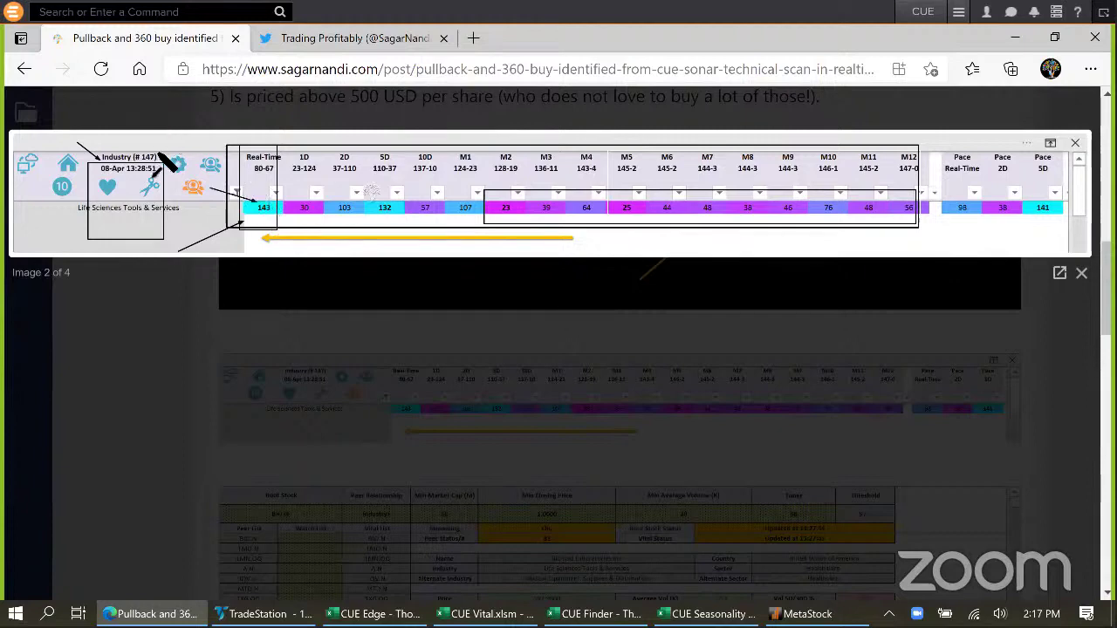
left_click_drag(170, 106, 154, 150)
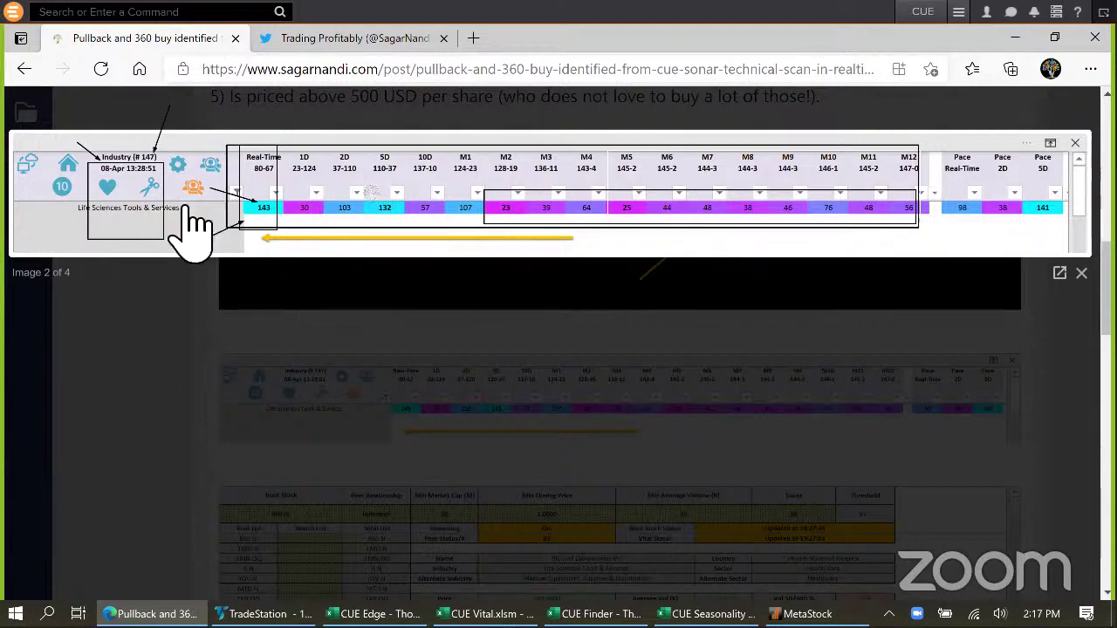
left_click(928, 240)
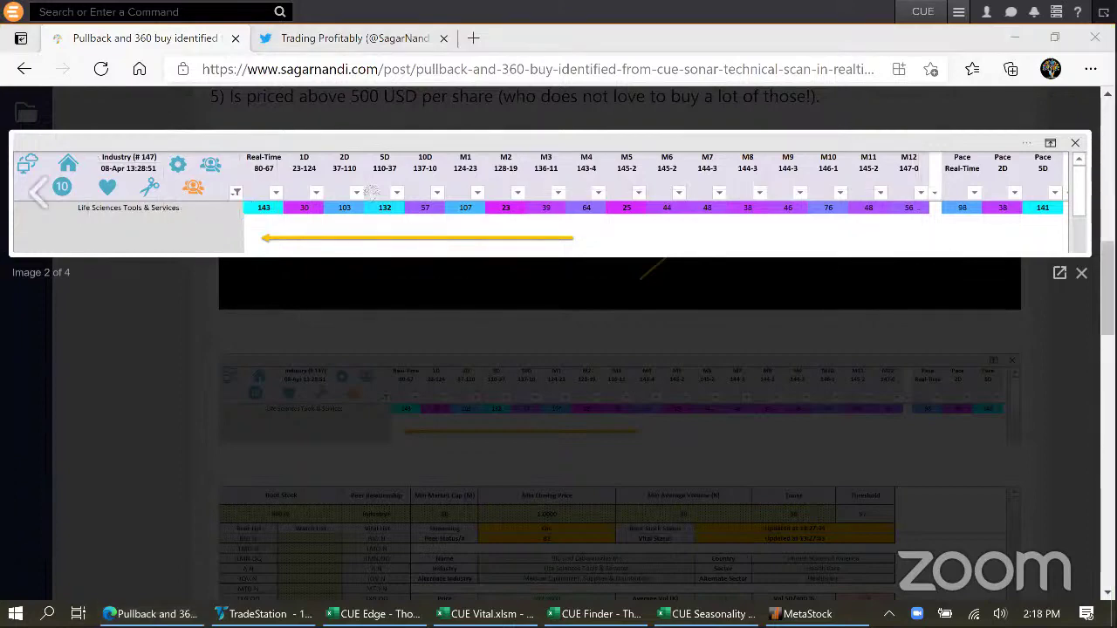
Advance to the post's BIO chart image and draw arrows at the latest weekly bars and along the daily chart's rising support line
left_click(788, 366)
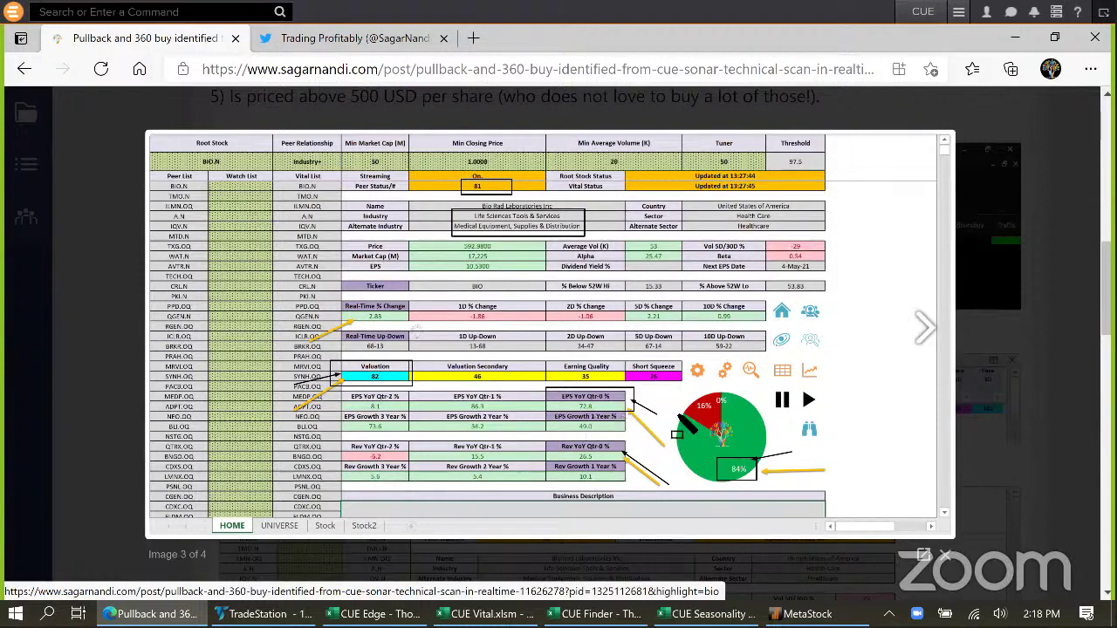
left_click(931, 349)
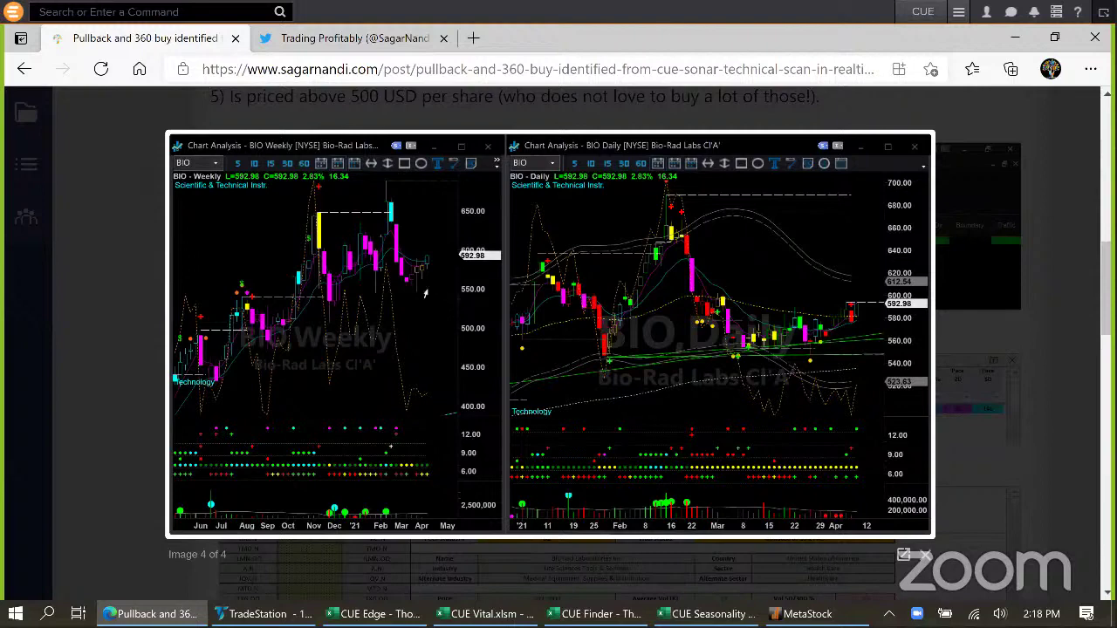
left_click_drag(425, 294, 441, 250)
left_click_drag(426, 209, 428, 245)
left_click_drag(667, 358, 884, 347)
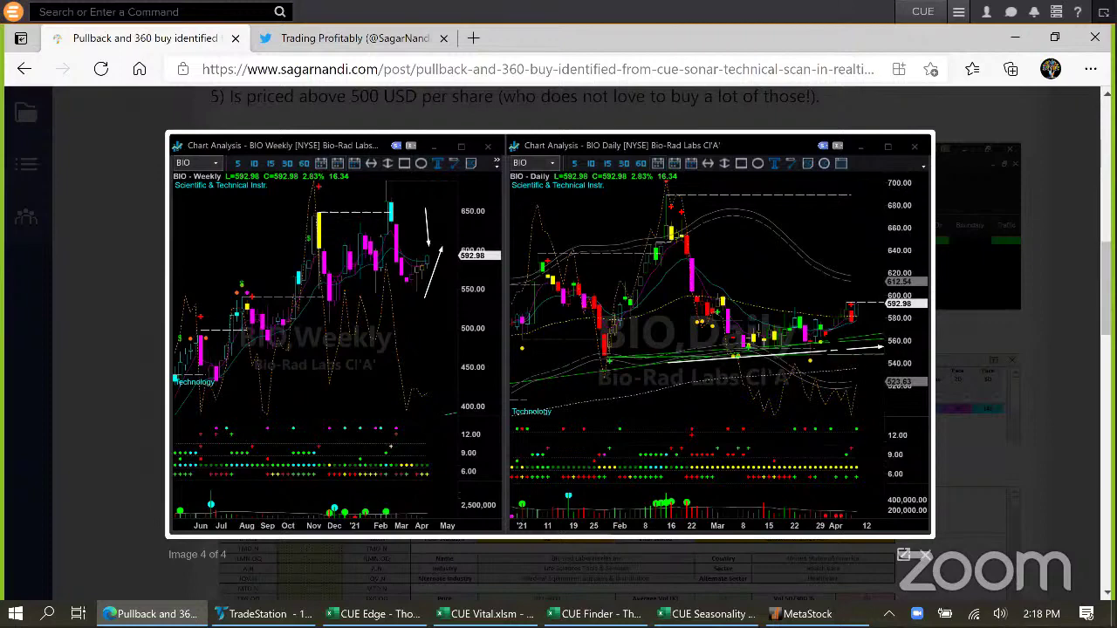
Draw arrows on the BIO daily chart along its price swings, rising support and latest pullback bars, and clear the markings
left_click_drag(801, 281, 838, 308)
left_click_drag(856, 321, 873, 330)
left_click_drag(868, 284, 862, 315)
mouse_move(622, 352)
left_mouse_down()
mouse_move(661, 263)
mouse_move(780, 316)
mouse_move(824, 308)
left_mouse_up()
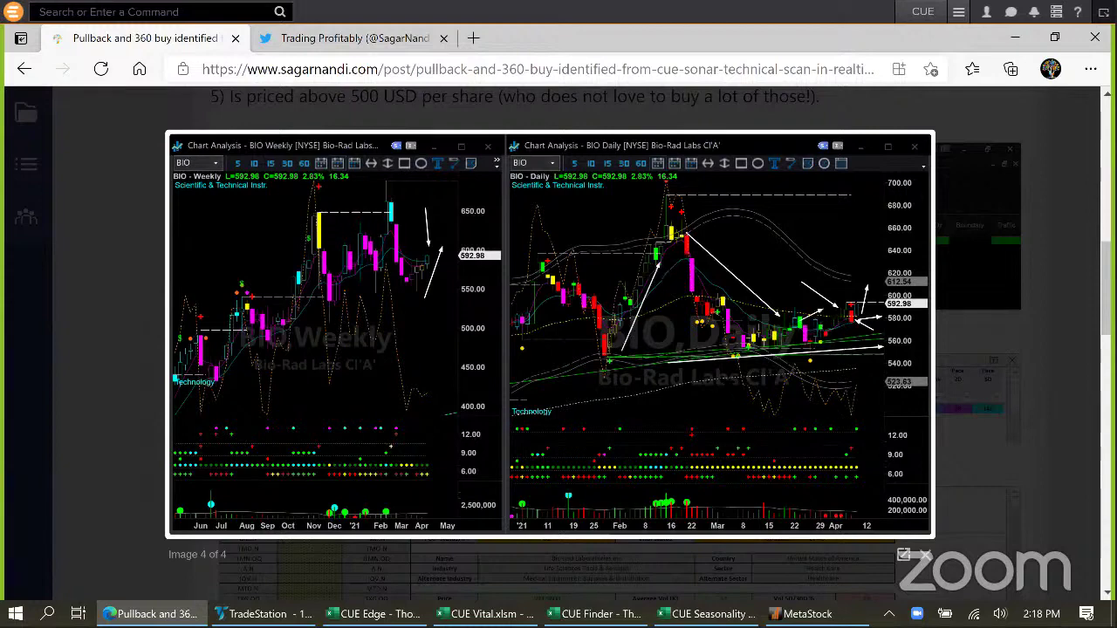
left_click_drag(653, 372, 838, 351)
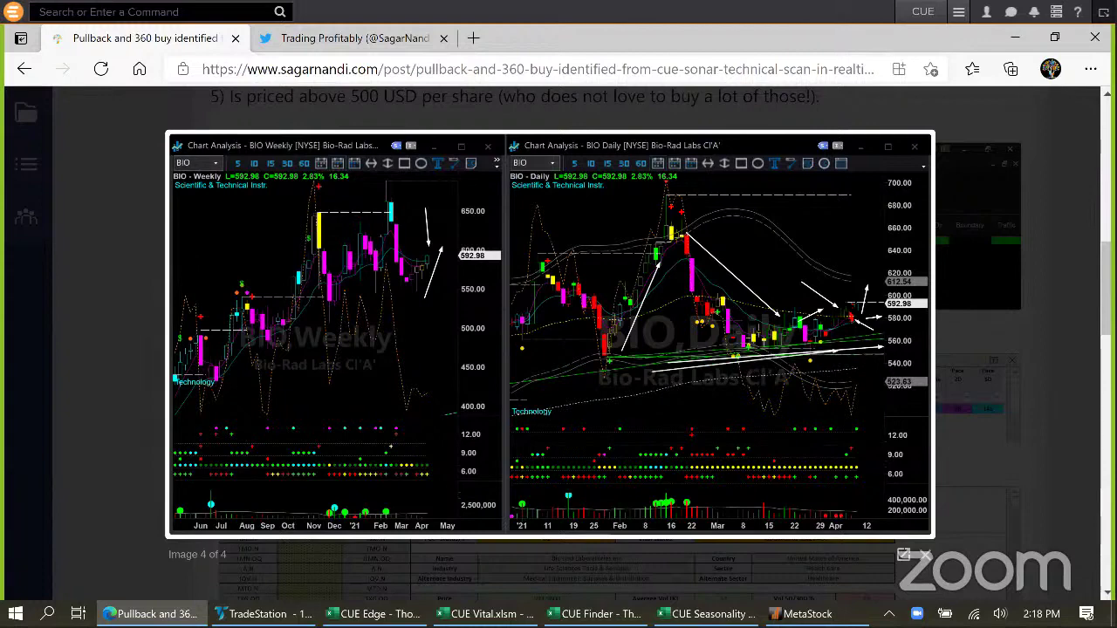
left_click_drag(836, 297, 871, 329)
key("Escape")
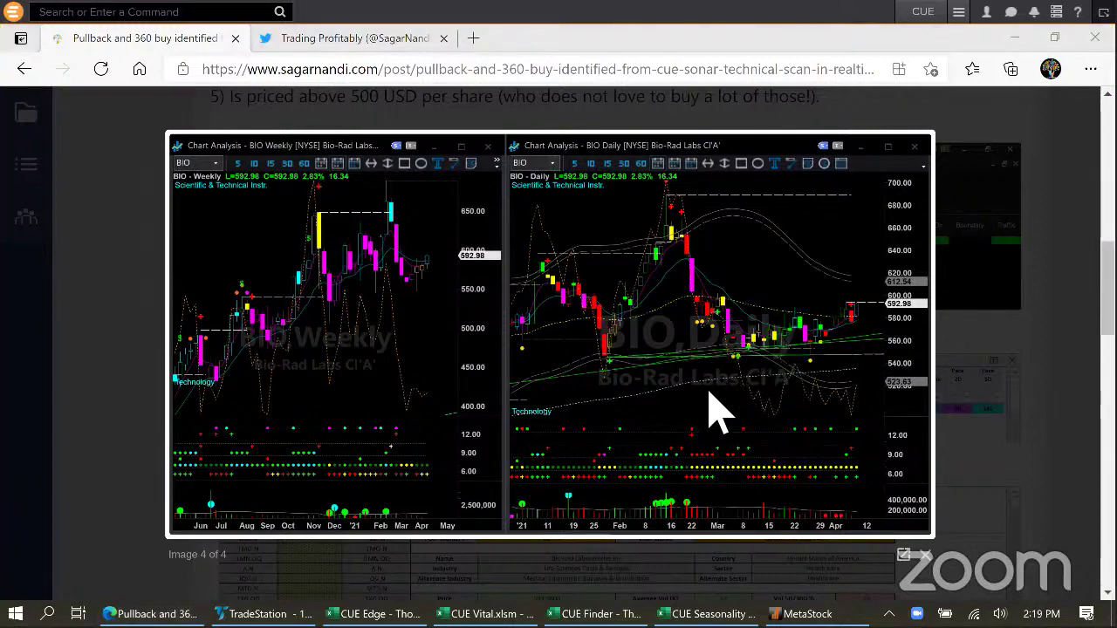
Close the enlarged chart image and switch to TradeStation's BIO weekly and daily charts
left_click(855, 436)
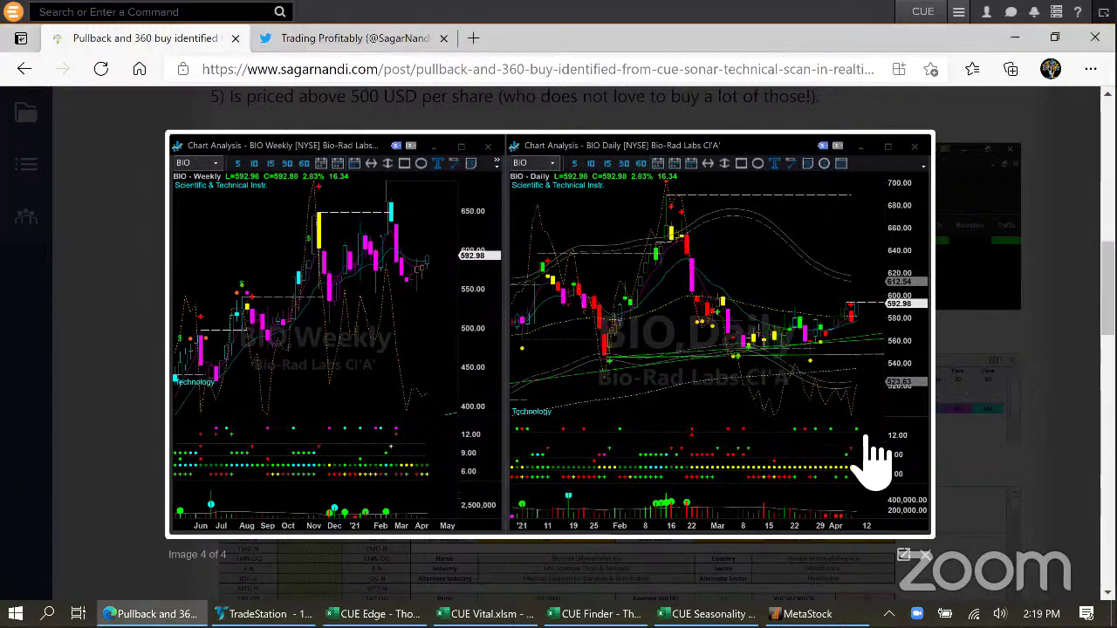
left_click(965, 404)
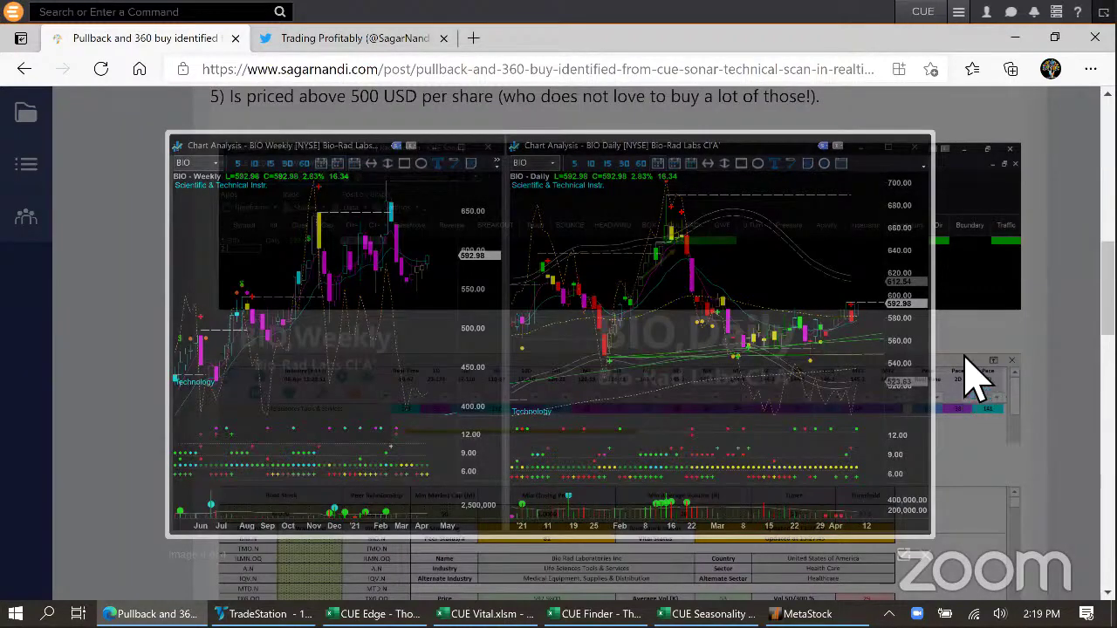
left_click(265, 614)
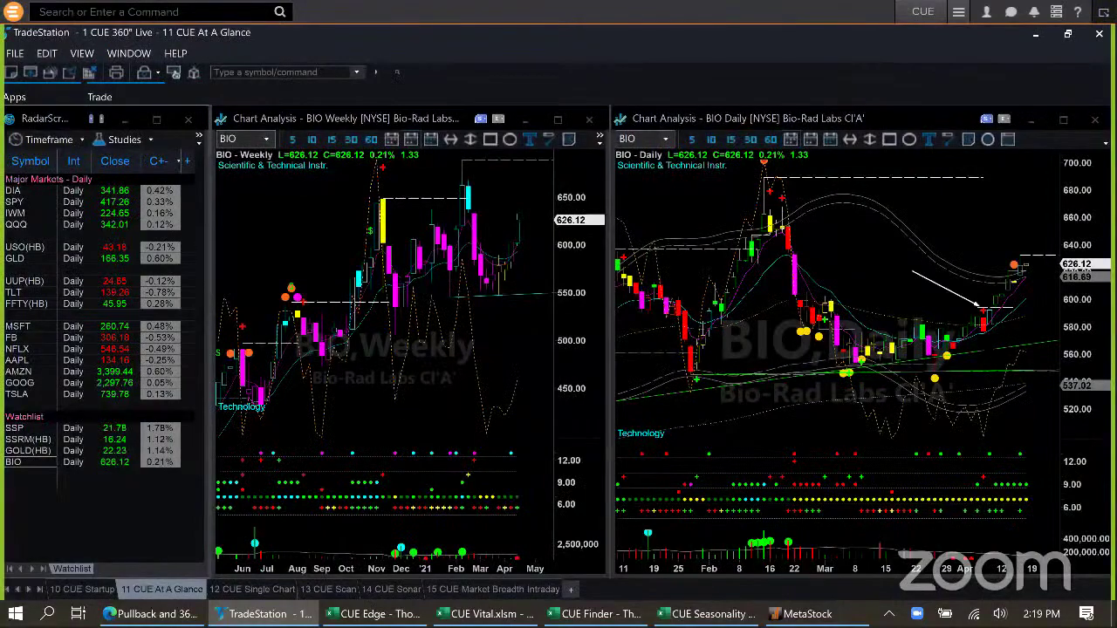
Draw arrows on the live BIO daily chart marking the April signal bar's levels and the advance that follows it
left_click_drag(978, 339, 1003, 334)
left_click_drag(988, 308, 1053, 312)
left_click_drag(995, 277, 1049, 277)
left_click_drag(1005, 312, 1032, 281)
left_click_drag(1026, 281, 1054, 231)
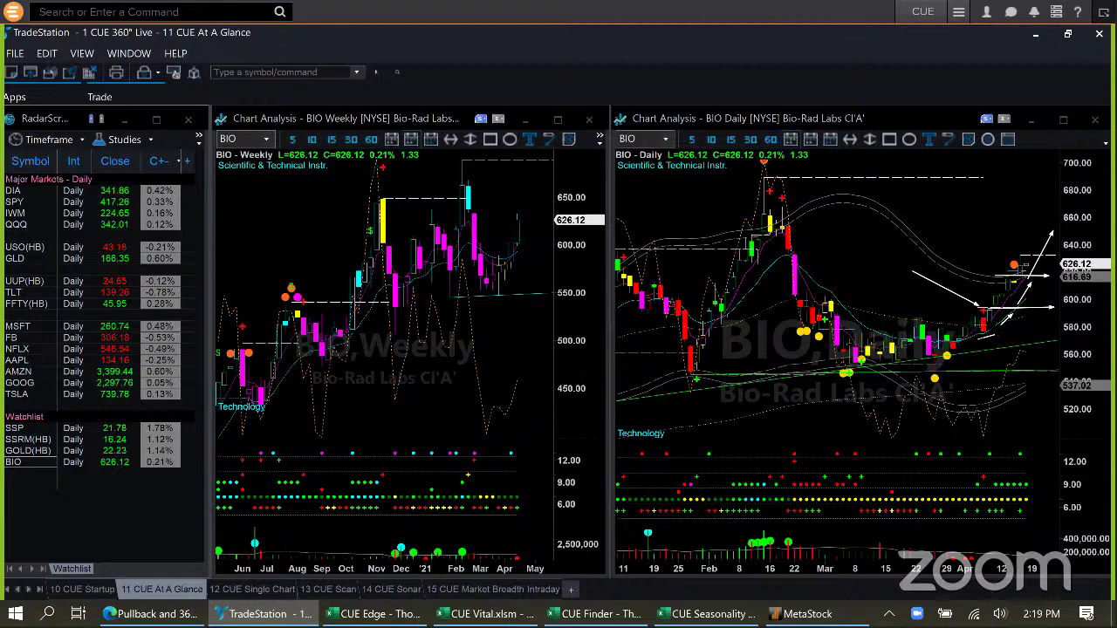
Box the early-April signal bar and the latest bars on BIO's daily chart, point an arrow at the newest indicator dots, and clear the markings
left_click_drag(974, 306, 1004, 336)
left_click_drag(994, 251, 1037, 272)
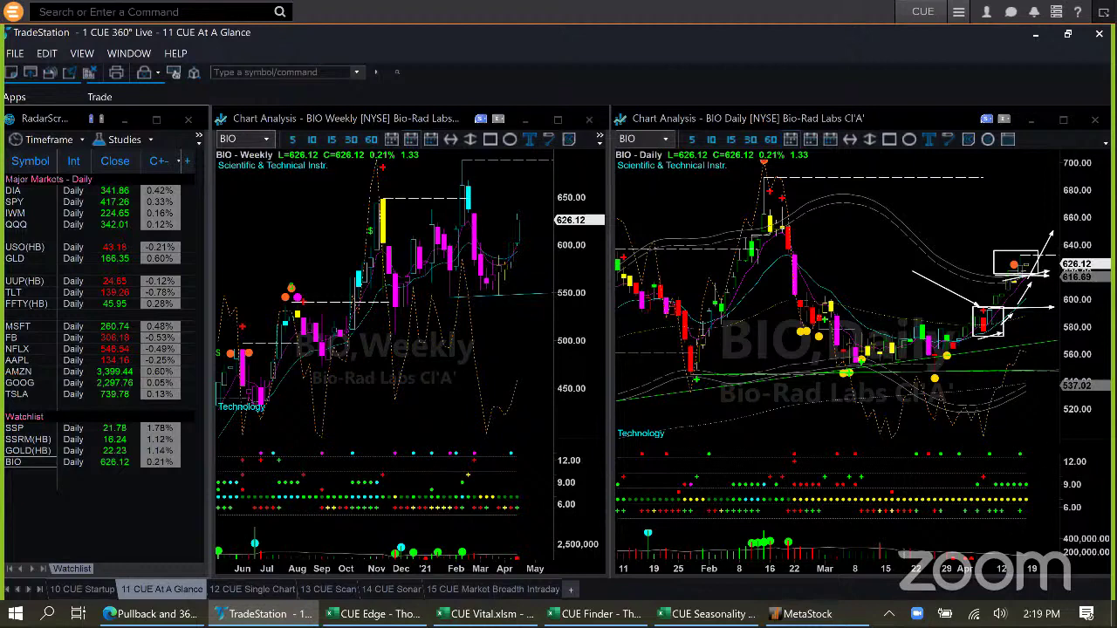
left_click_drag(1048, 437, 1030, 478)
key("Escape")
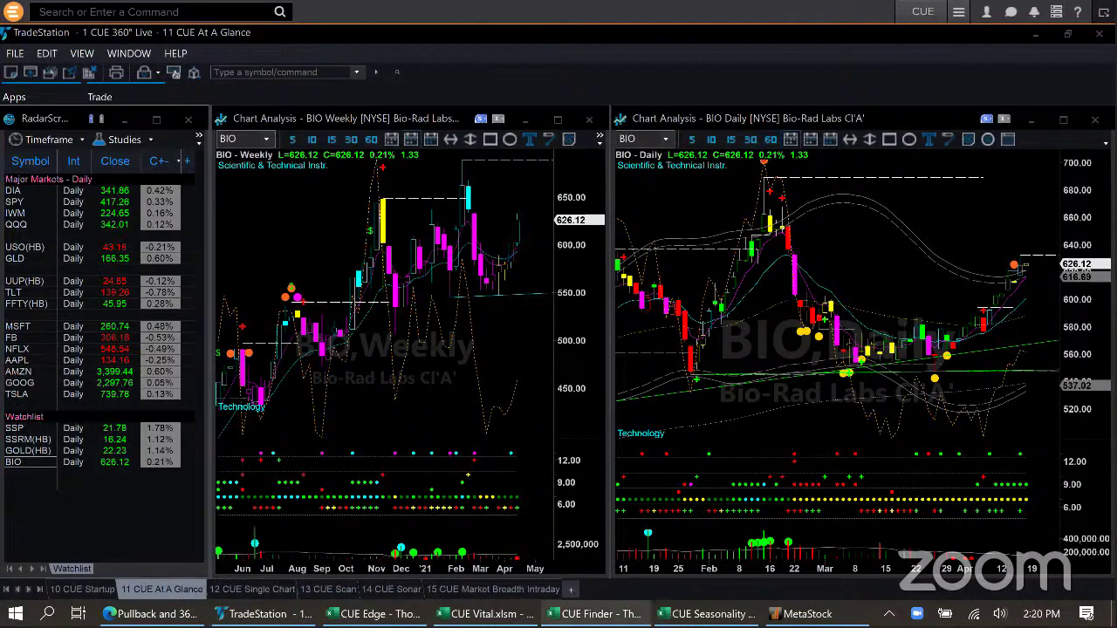
Switch to the CUE Vital workbook, select the DOW.N root stock, box its Valuation score and draw arrows across the EPS YoY quarterly figures
left_click(485, 615)
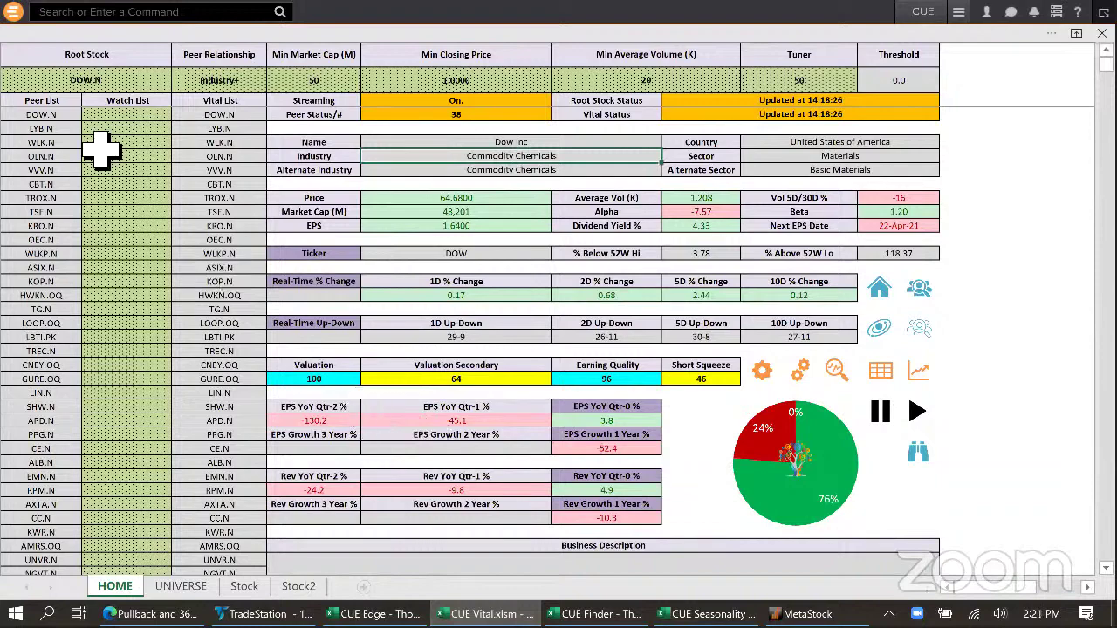
left_click(80, 90)
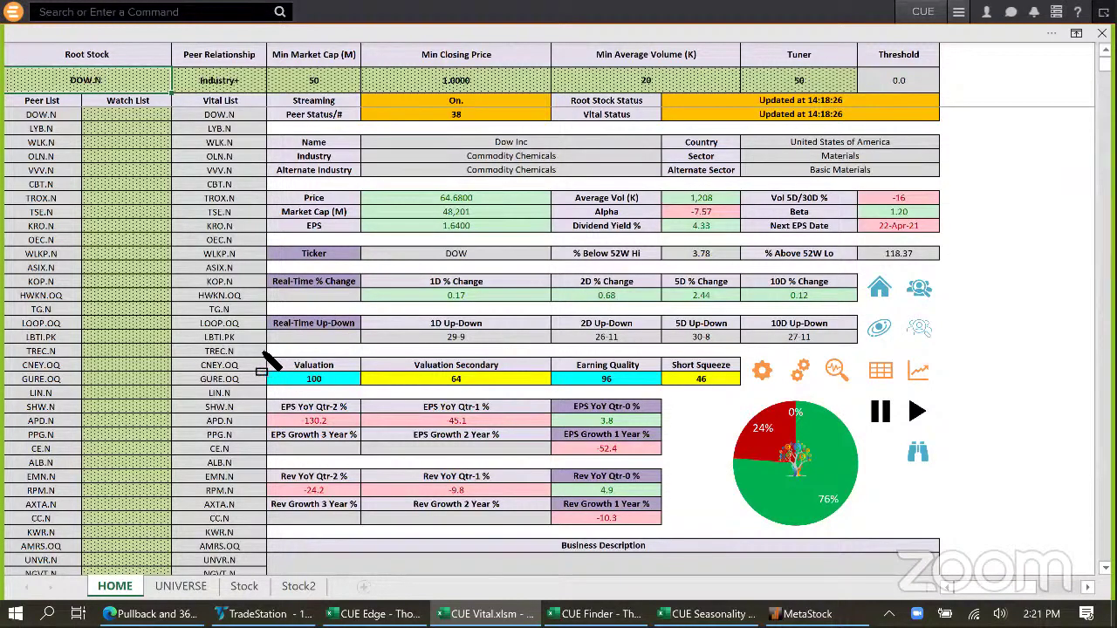
left_click_drag(263, 352, 368, 390)
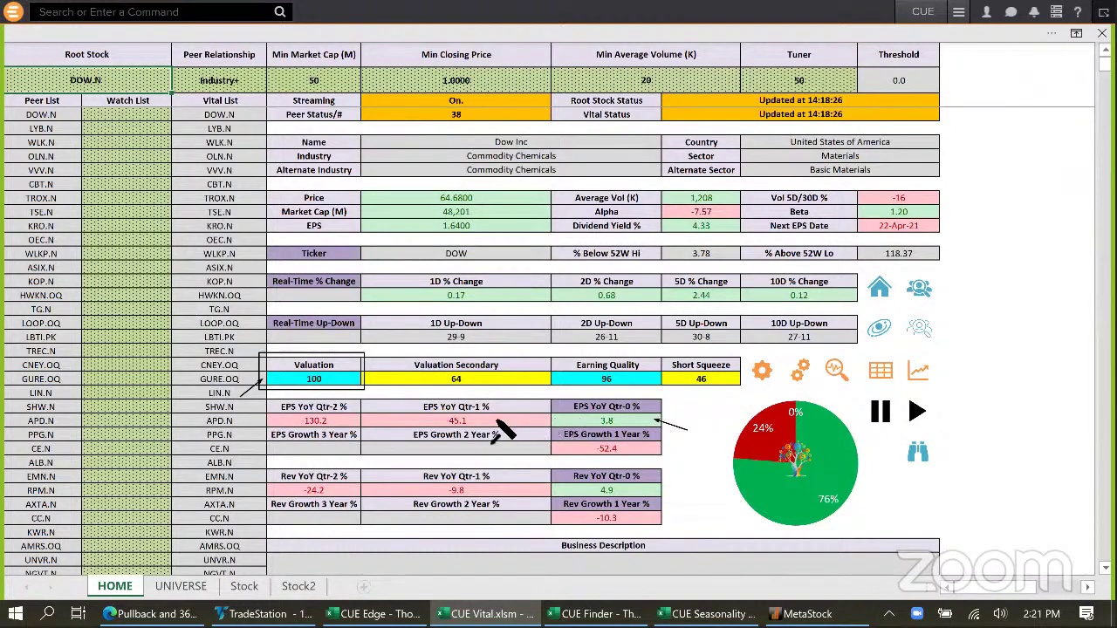
left_click_drag(501, 420, 579, 422)
left_click_drag(351, 419, 434, 420)
left_click_drag(552, 420, 583, 421)
left_click_drag(262, 348, 353, 390)
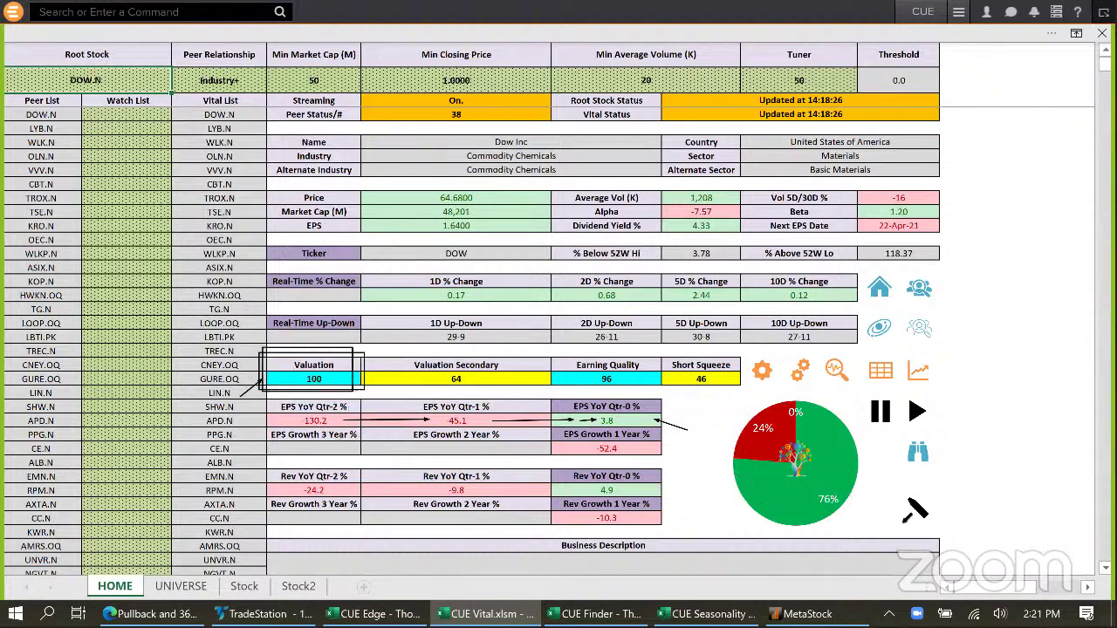
Point an arrow at the pie chart's green share, box Dow's Commodity Chemicals industry entries, and clear the markings
left_click_drag(910, 500, 850, 494)
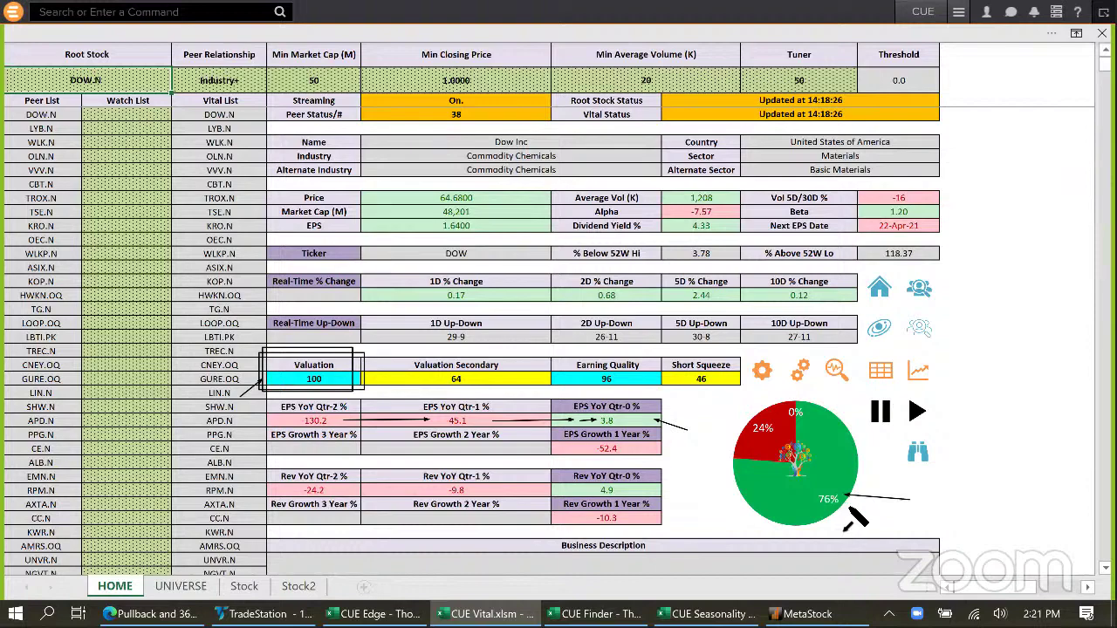
left_click_drag(457, 149, 572, 182)
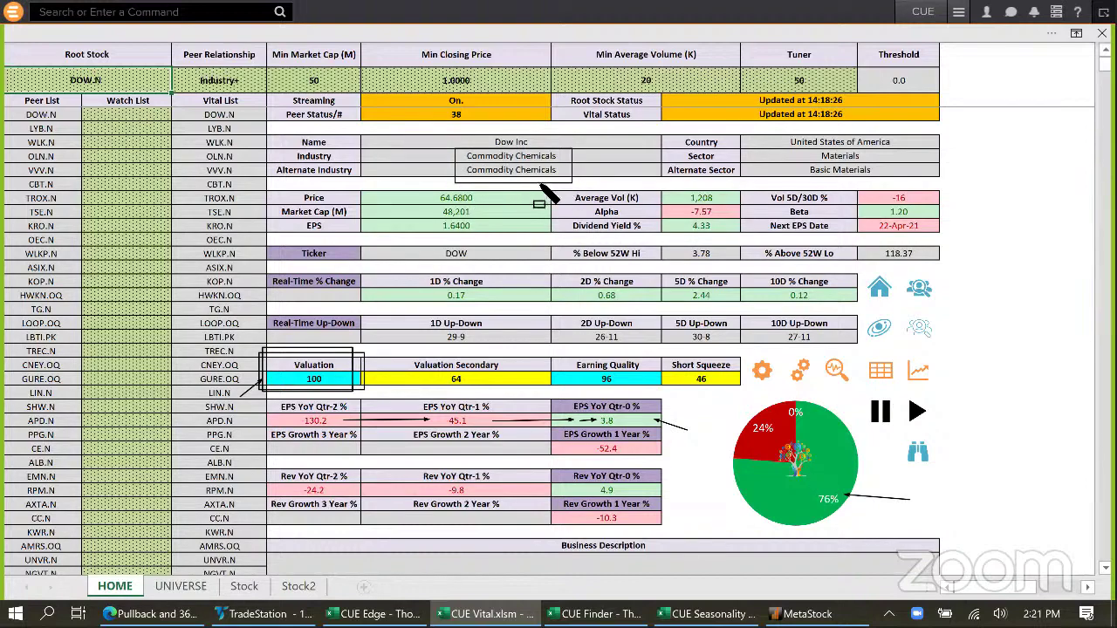
key("Escape")
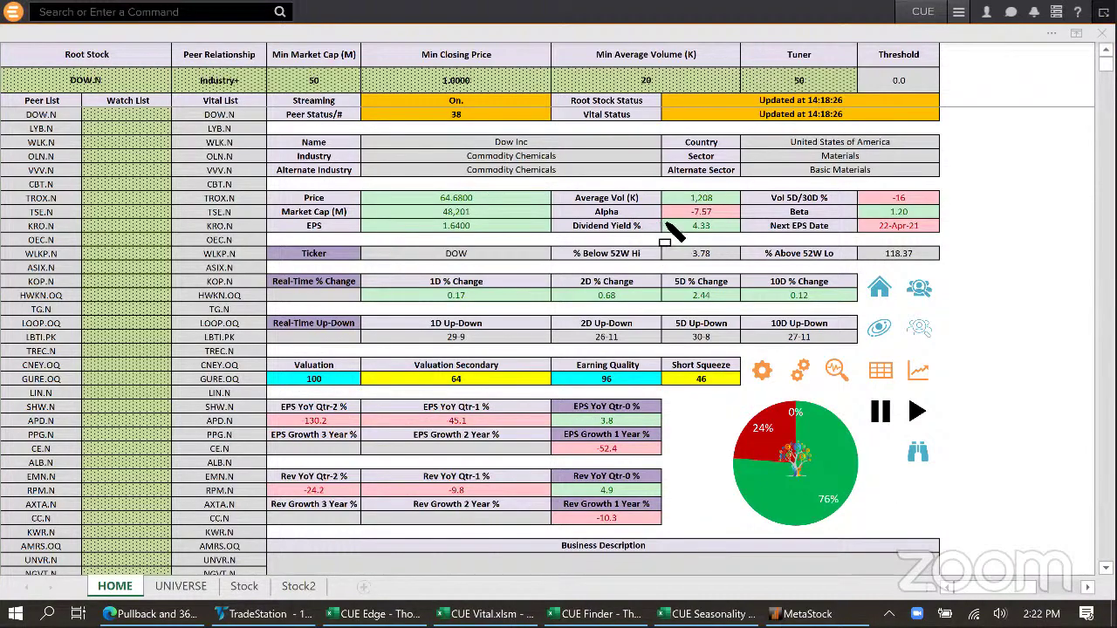
Box Dow's Dividend Yield % value with an arrow to it, point an arrow at the Next EPS Date, and clear the markings
mouse_move(669, 215)
left_mouse_down()
mouse_move(707, 242)
mouse_move(728, 240)
left_mouse_up()
left_click_drag(635, 242, 679, 231)
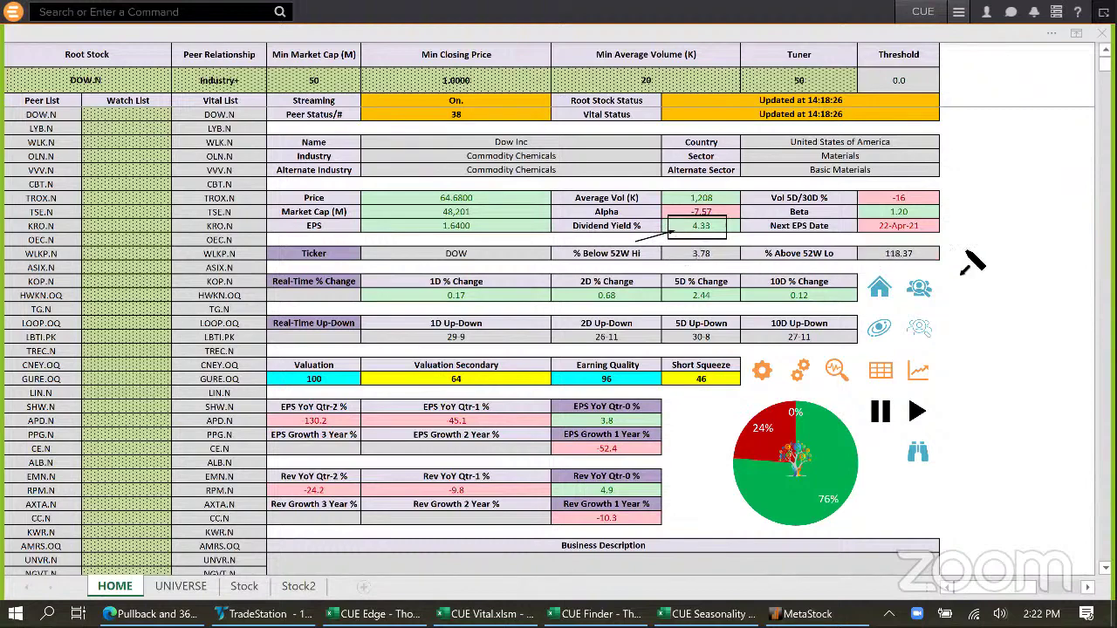
left_click_drag(937, 232, 932, 229)
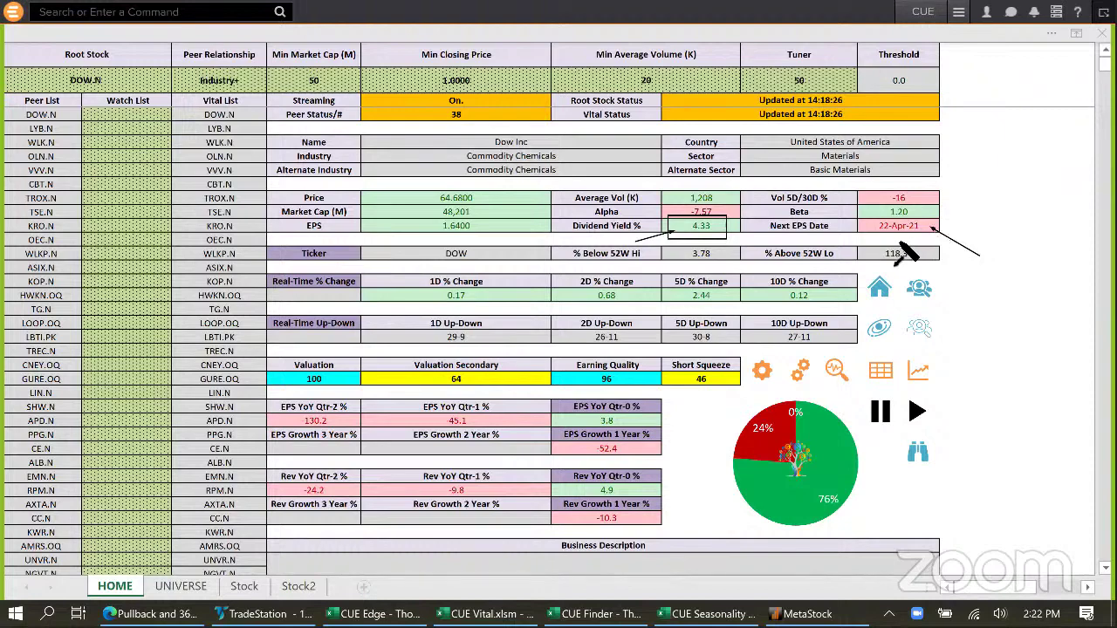
key("Escape")
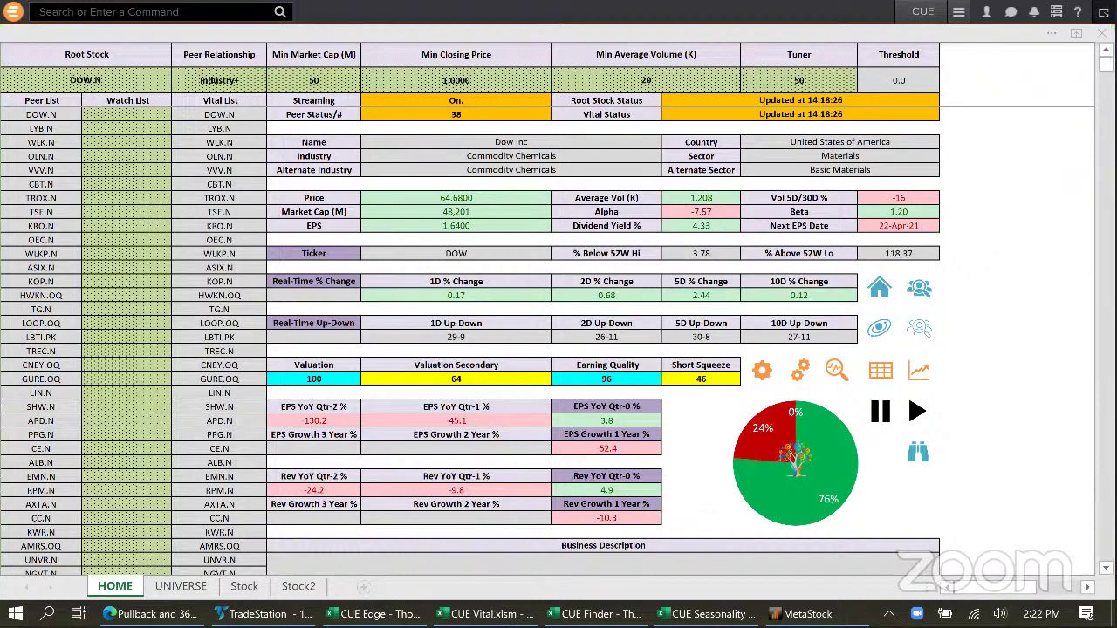
Switch to CUE Edge's Industry sheet, box the M3 to M12 and 10D to M1 ranks, and draw arrows along 5D to 1D and at Pace 5D
left_click(375, 614)
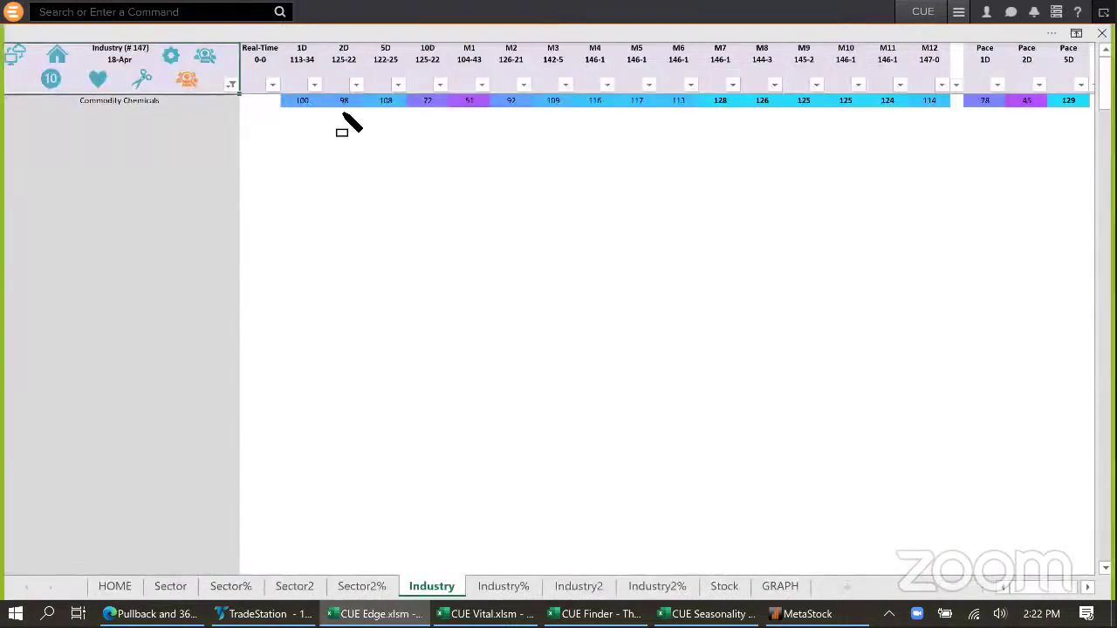
mouse_move(529, 76)
left_mouse_down()
mouse_move(753, 123)
mouse_move(920, 131)
left_mouse_up()
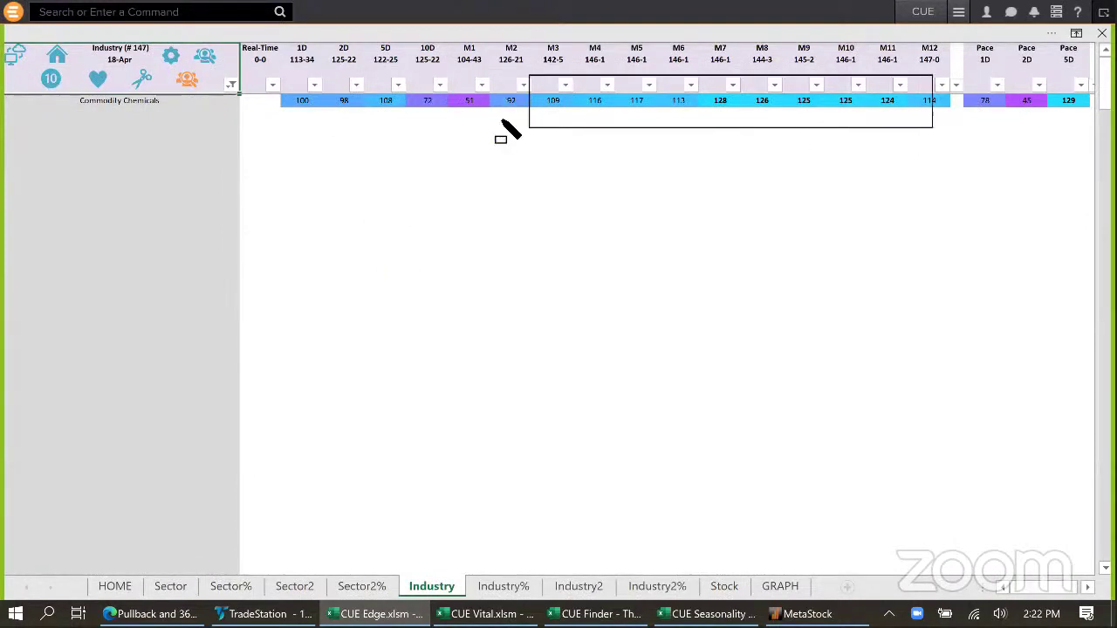
left_click_drag(403, 74, 500, 121)
key("a")
left_click_drag(378, 124, 285, 122)
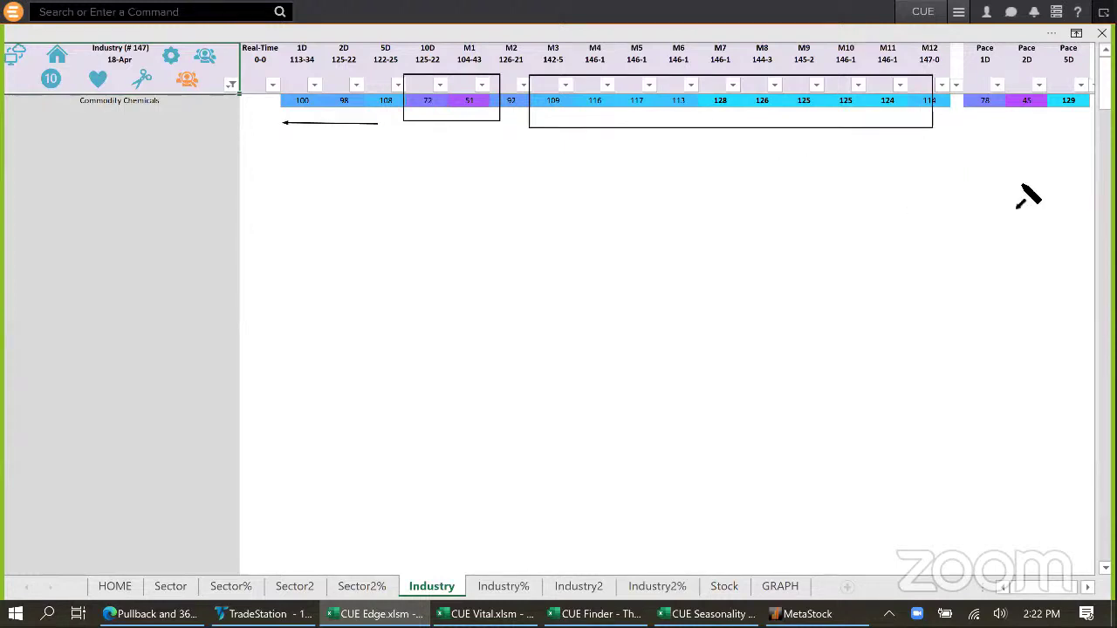
left_click_drag(1056, 112, 1022, 173)
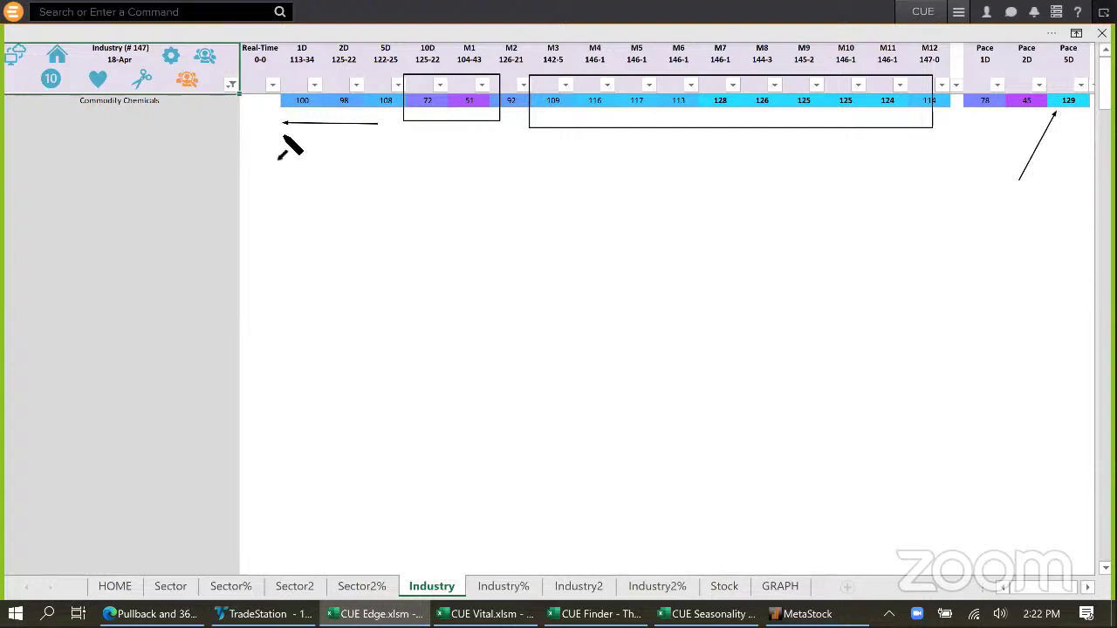
Box the entire Commodity Chemicals row of rank and pace values, and clear the markings
key("r")
left_click_drag(64, 84, 91, 99)
left_click_drag(1018, 181, 1079, 165)
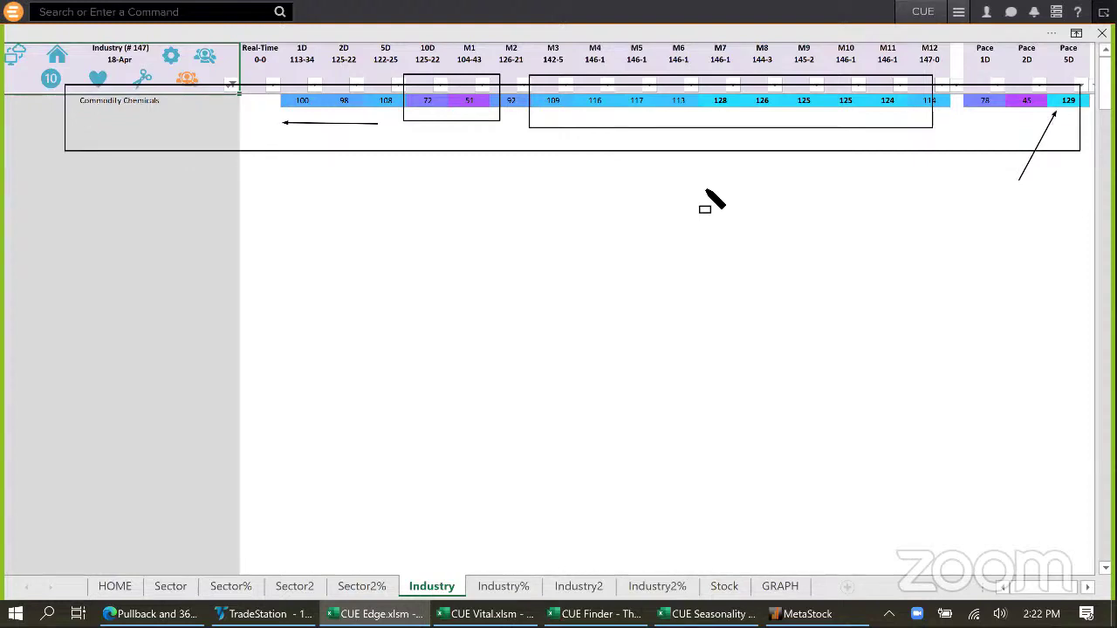
key("Escape")
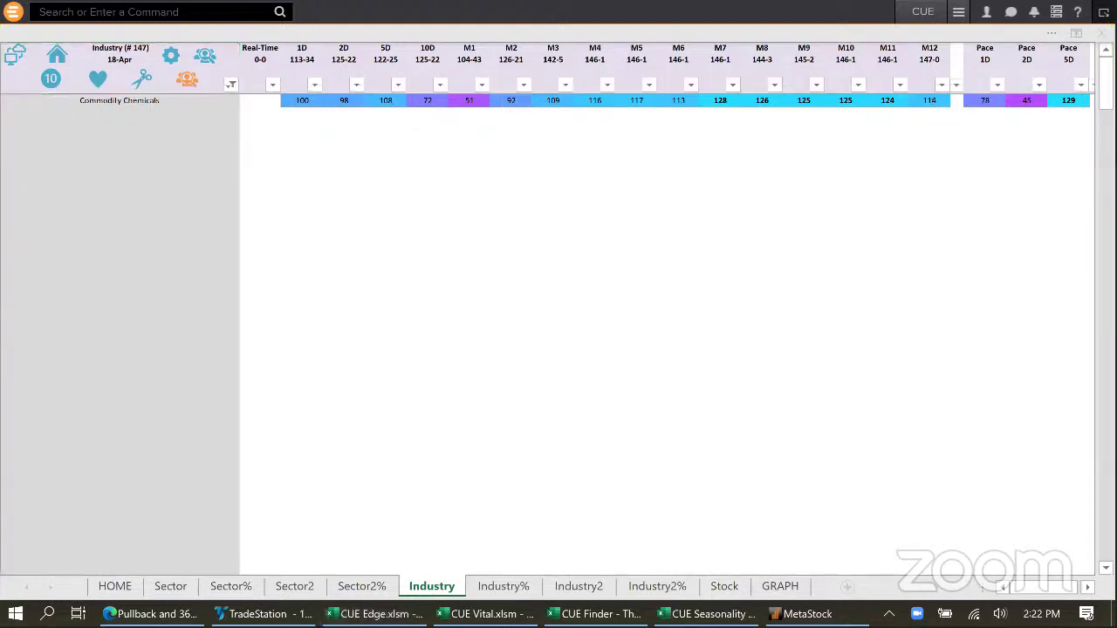
Return to the CUE Vital workbook and box the two orange gear icons beside the Short Squeeze score
left_click(490, 614)
key("ctrl+2")
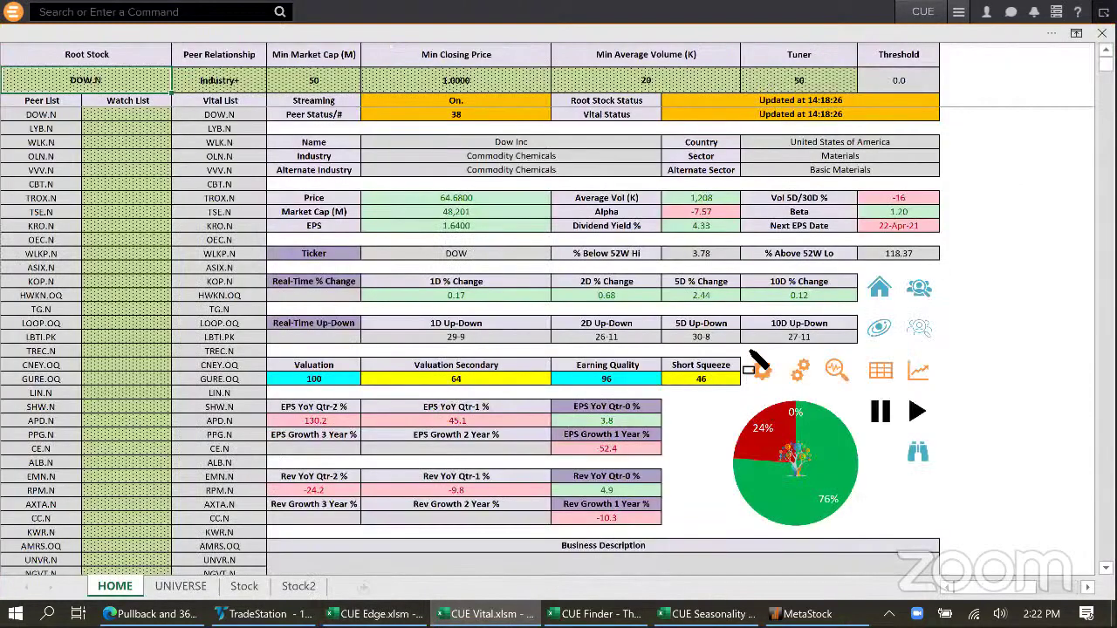
mouse_move(748, 351)
left_mouse_down()
mouse_move(836, 382)
mouse_move(815, 388)
left_mouse_up()
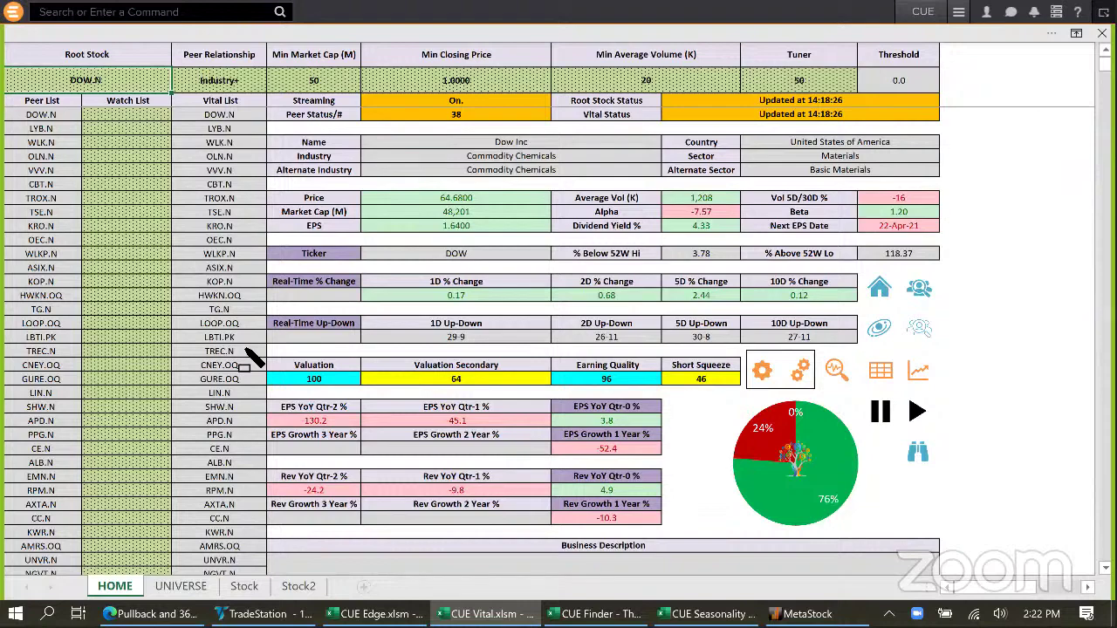
Clear the gear-icon box, switch to the CUE Seasonality workbook and set its instrument to DOW.N
left_click(341, 462)
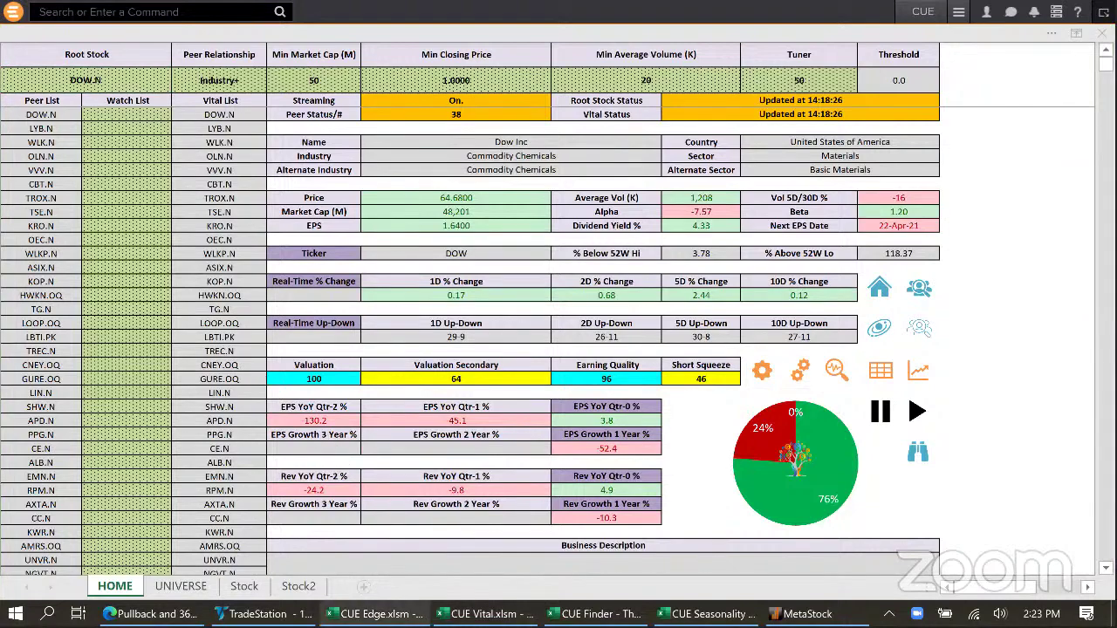
mouse_move(376, 613)
left_click(436, 518)
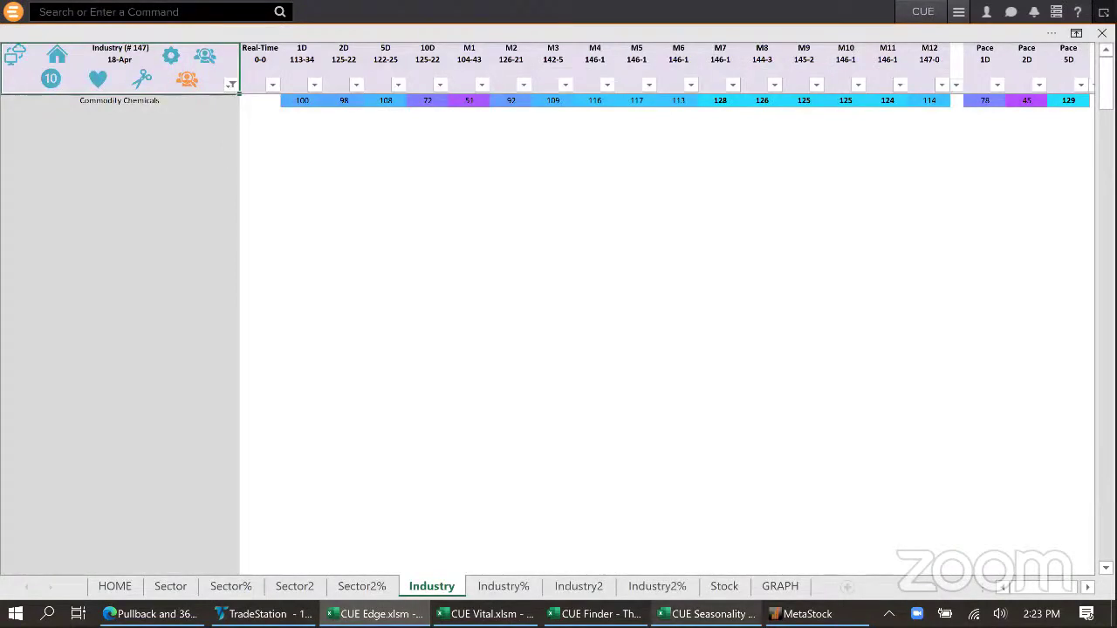
left_click(712, 613)
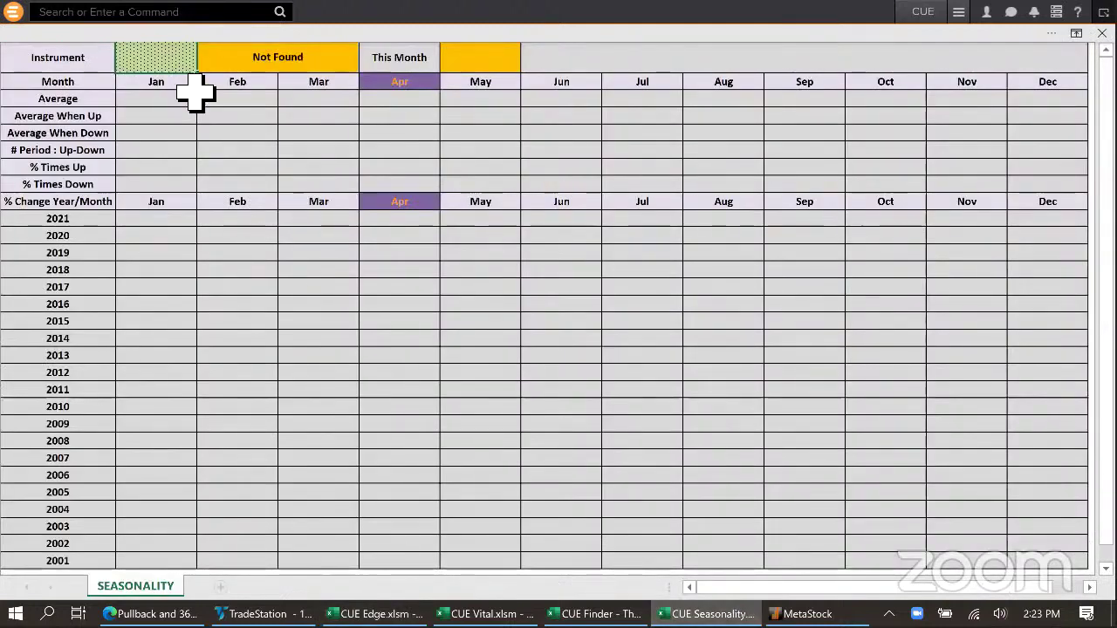
type("DOW.N")
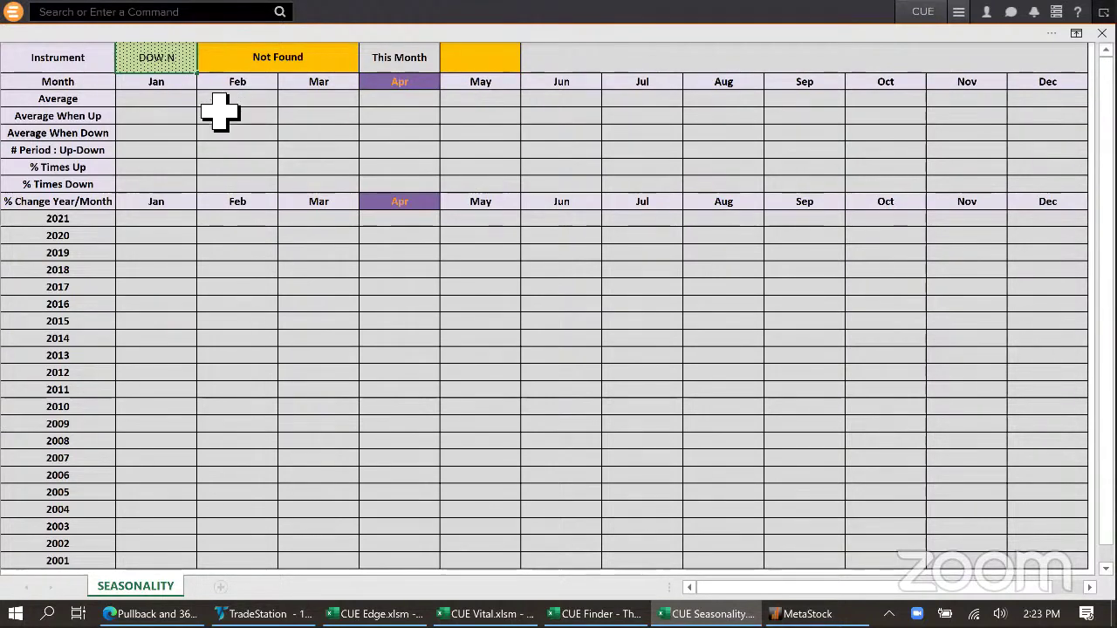
key("Return")
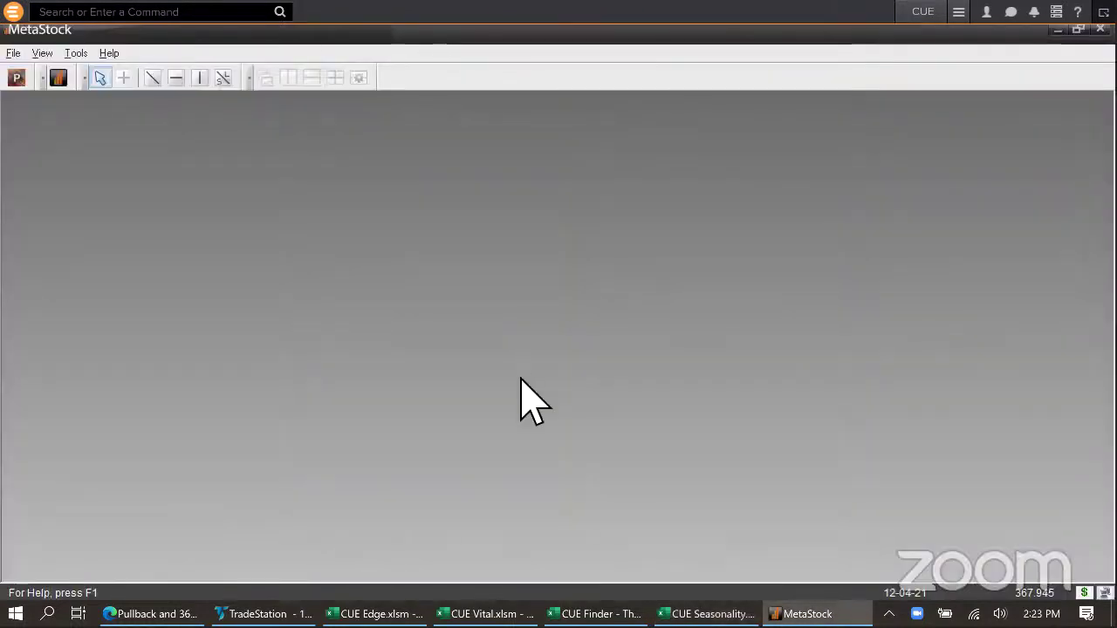
Switch to TradeStation and load the symbol DOW in the weekly and daily charts
key("alt+Tab")
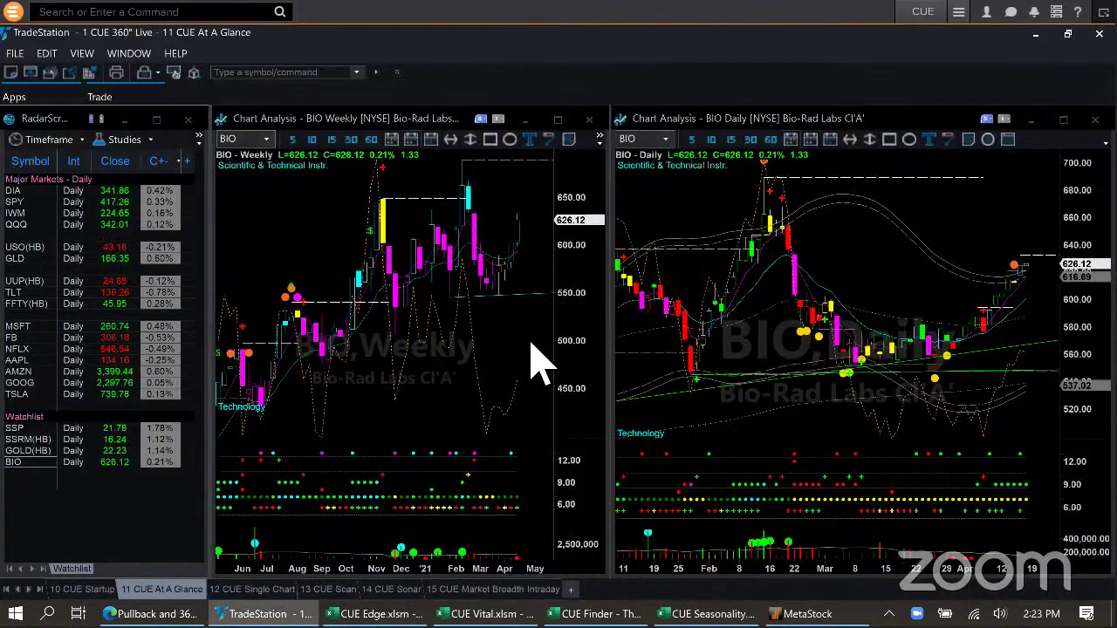
left_click(531, 341)
type("DOW")
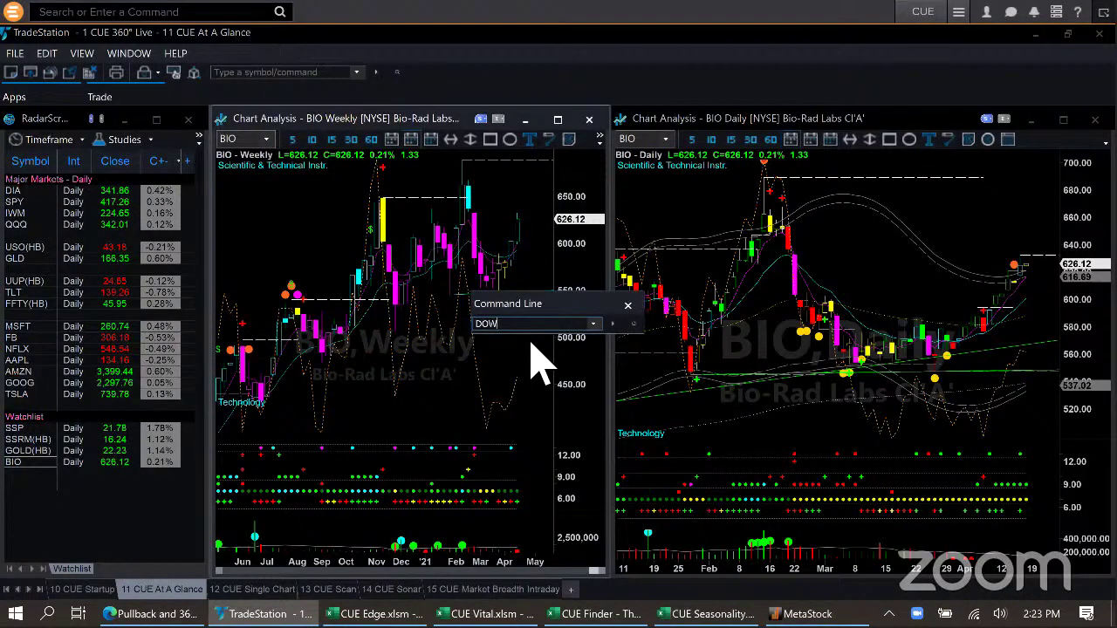
key("Return")
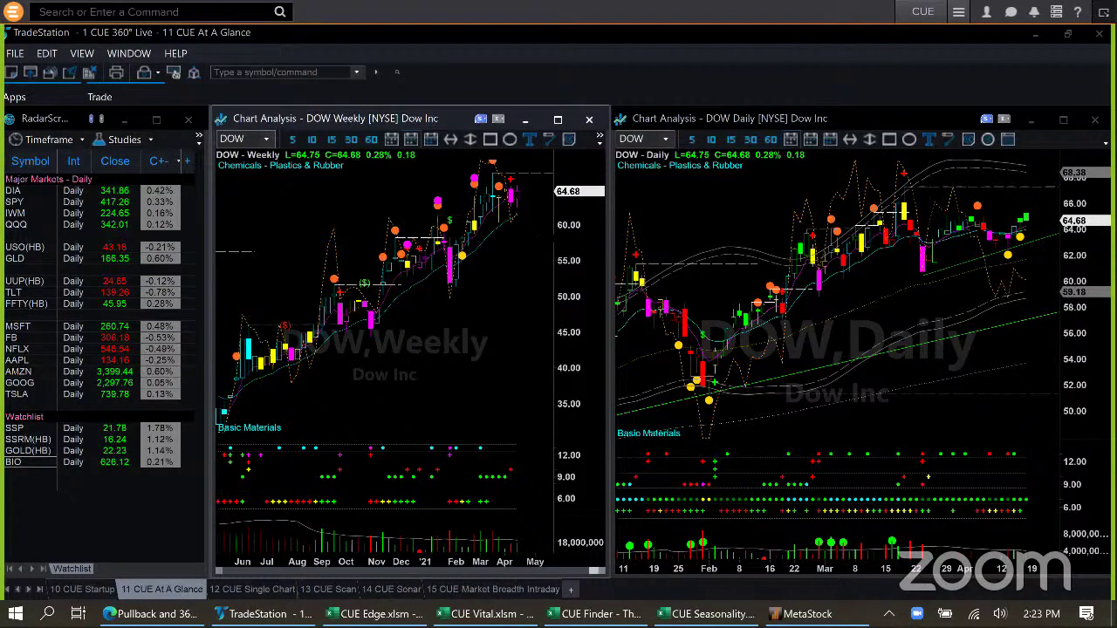
Mark DOW's weekly uptrend and latest bar with arrows, box and underline the recent daily consolidation, mark its upper resistance, and clear the markings
left_click_drag(352, 356, 537, 215)
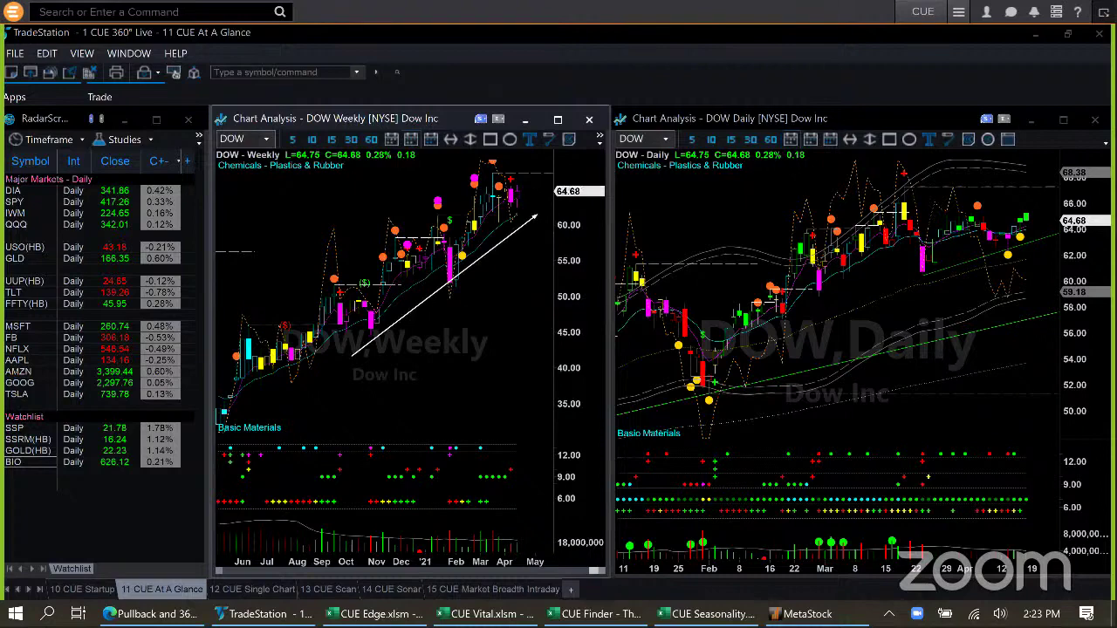
left_click_drag(585, 162, 527, 191)
left_click_drag(899, 201, 1063, 270)
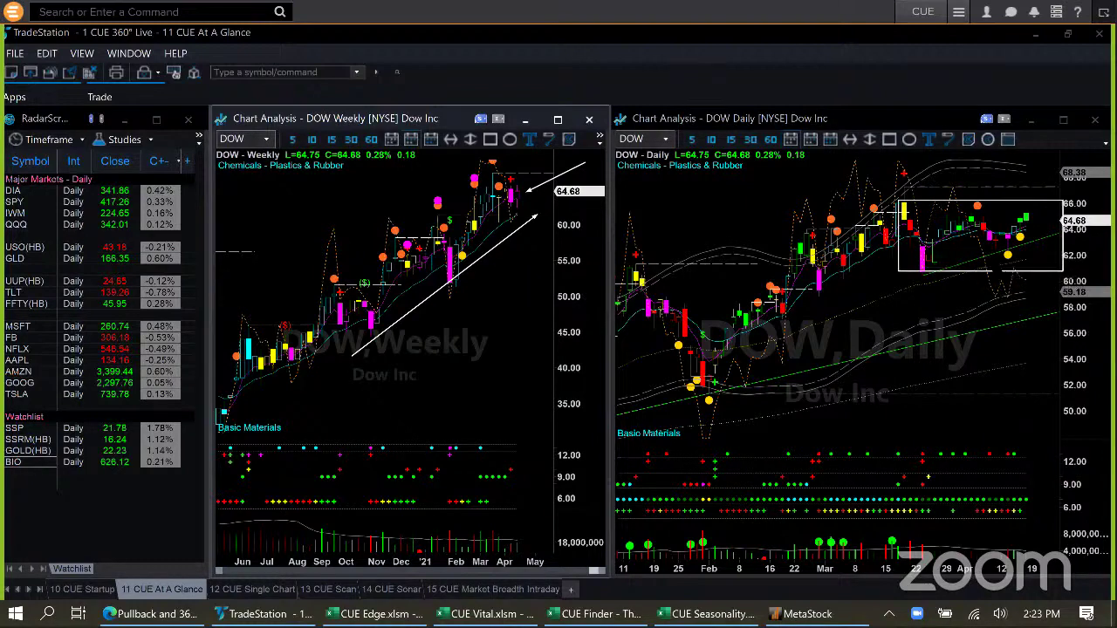
left_click_drag(982, 263, 1039, 244)
left_click_drag(946, 190, 1054, 191)
key("Escape")
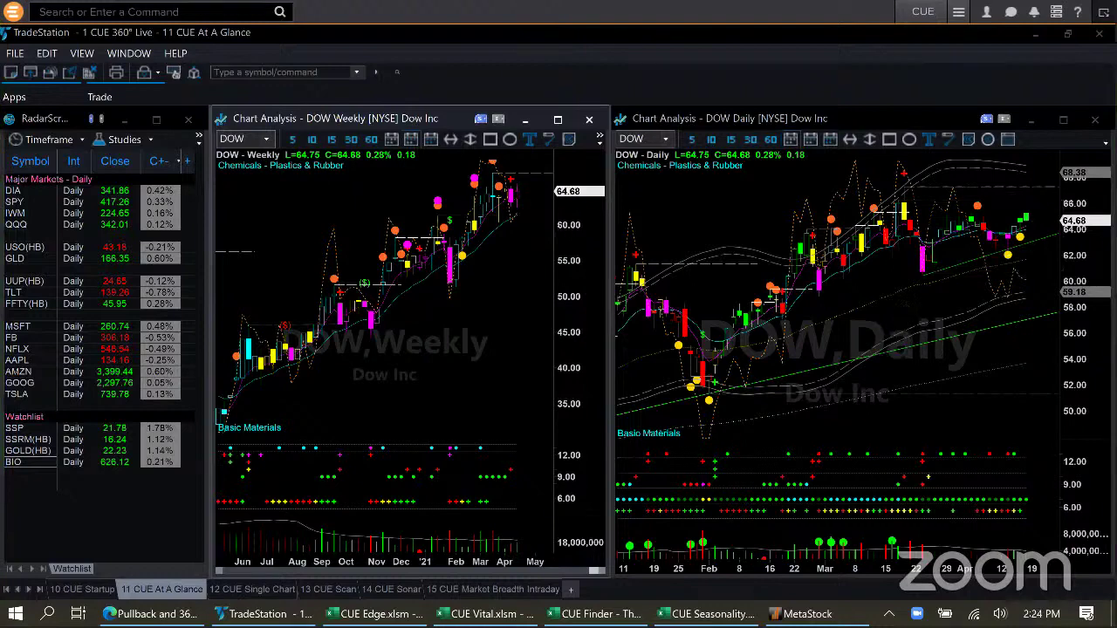
Return to CUE Seasonality, box the April column, and point arrows at its 2020 and 2019 changes and the This Month value
key("alt+Tab")
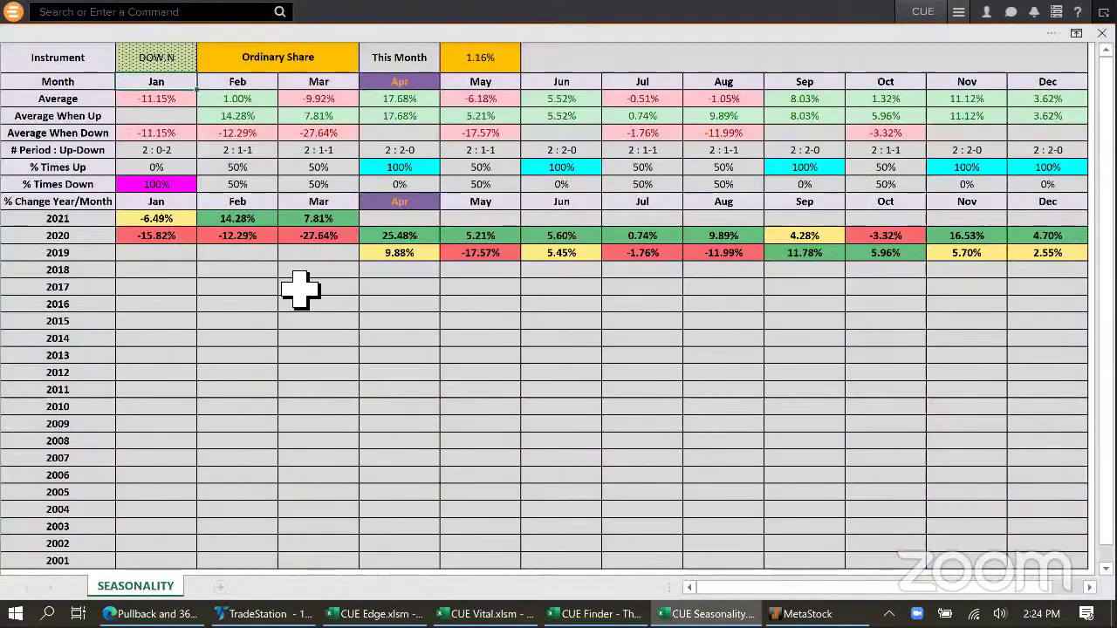
left_click(157, 59)
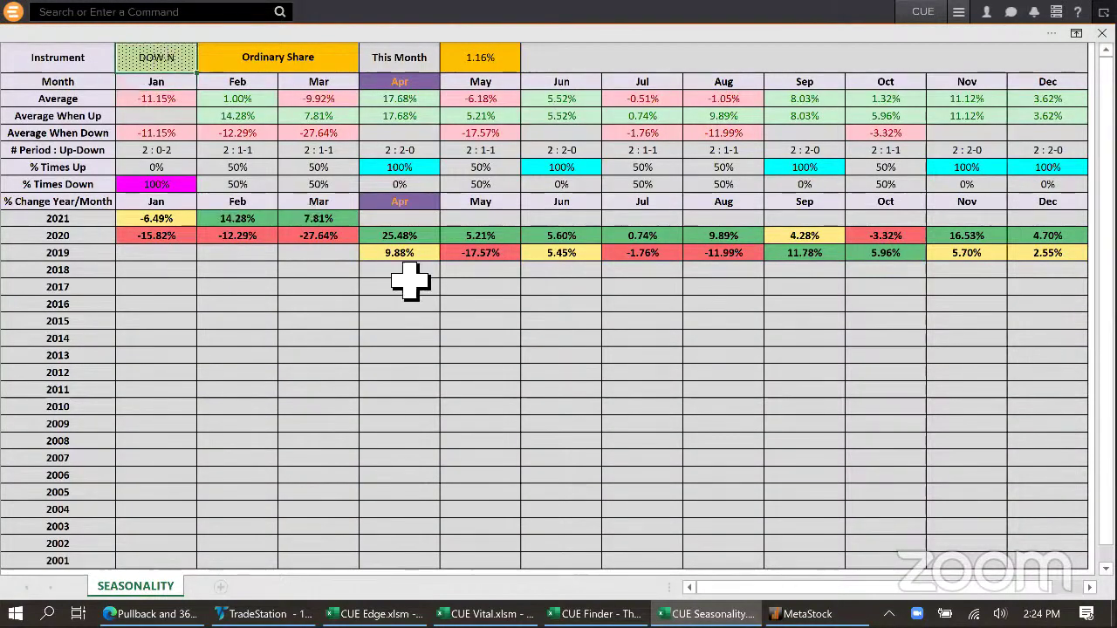
left_click(402, 172)
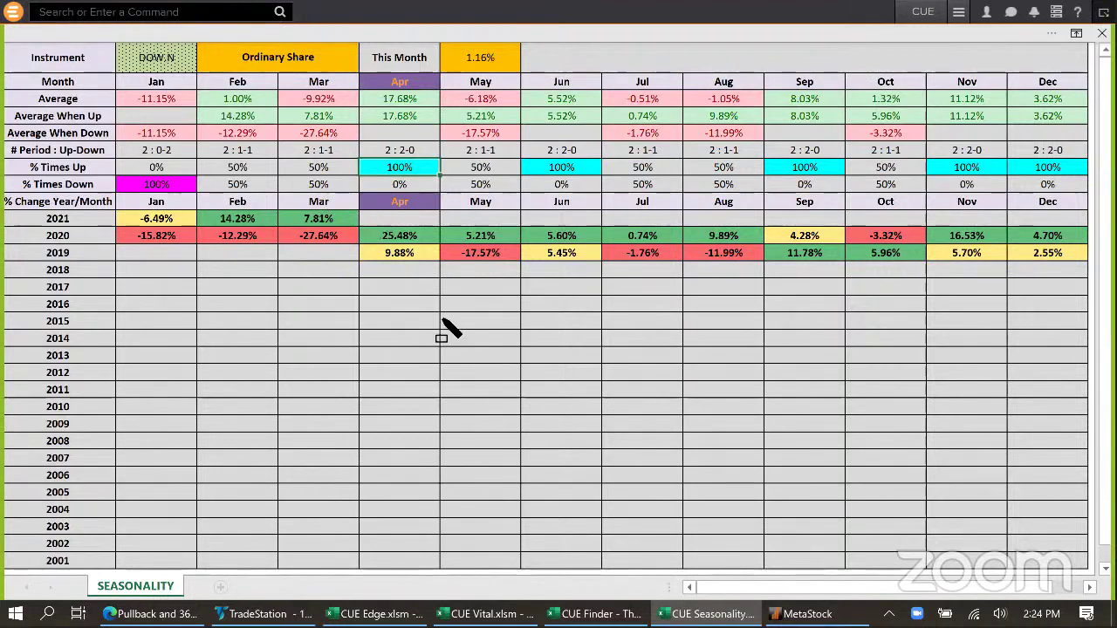
left_click_drag(358, 206, 445, 473)
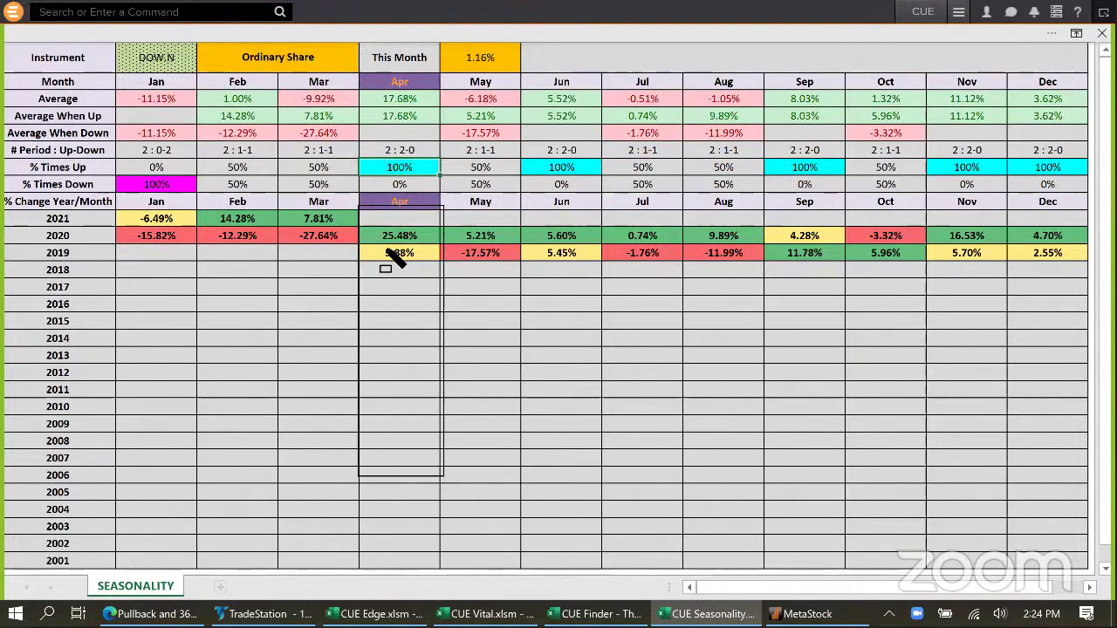
left_click_drag(368, 212, 379, 225)
left_click_drag(372, 294, 385, 260)
left_click_drag(603, 47, 508, 60)
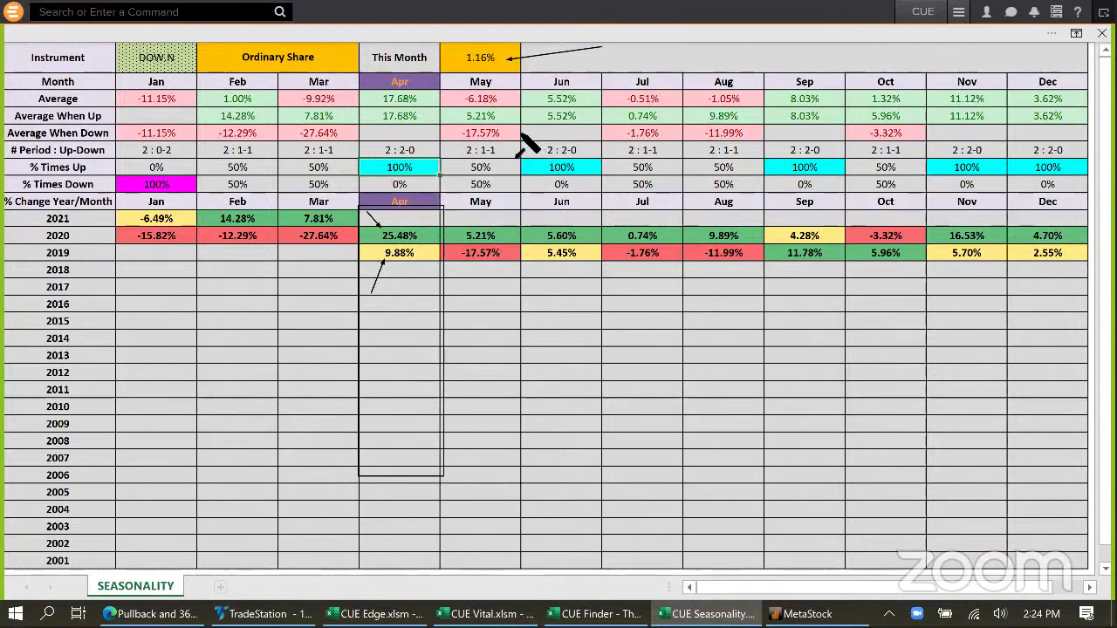
Point arrows from above and below at the % Times Up values for June, September, November and December
left_click_drag(520, 133, 531, 155)
left_click_drag(763, 134, 777, 163)
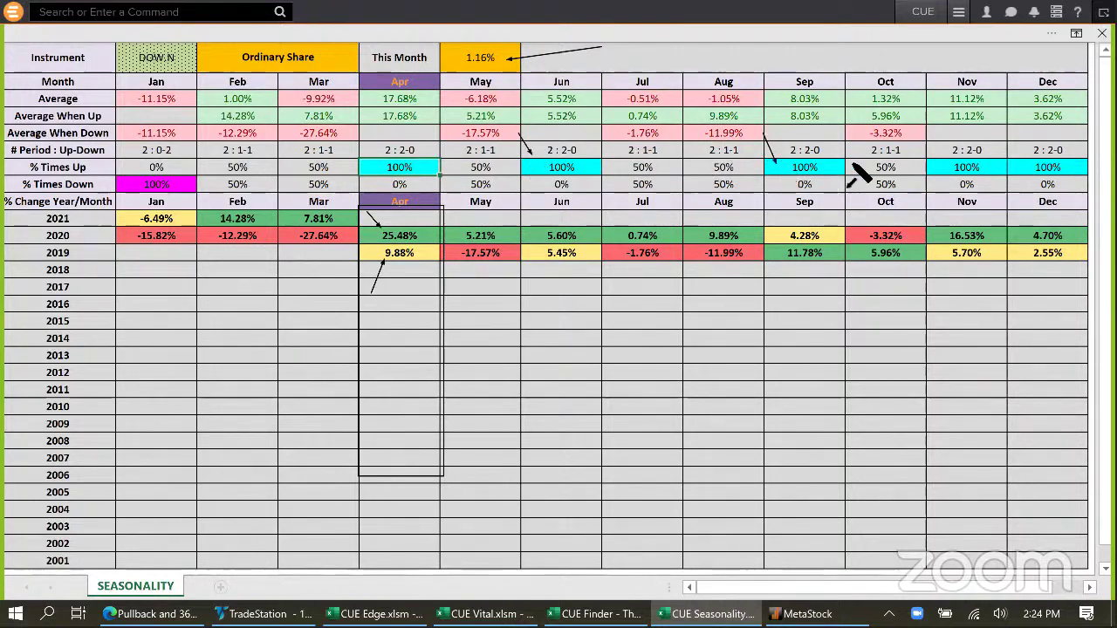
left_click_drag(921, 137, 940, 165)
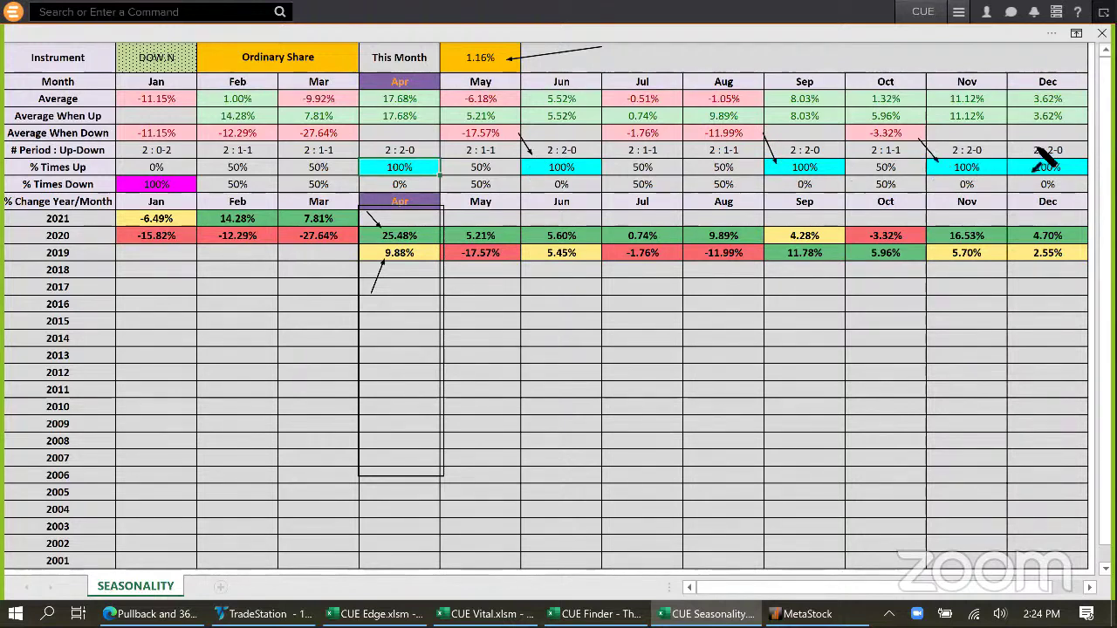
left_click_drag(1012, 138, 1030, 157)
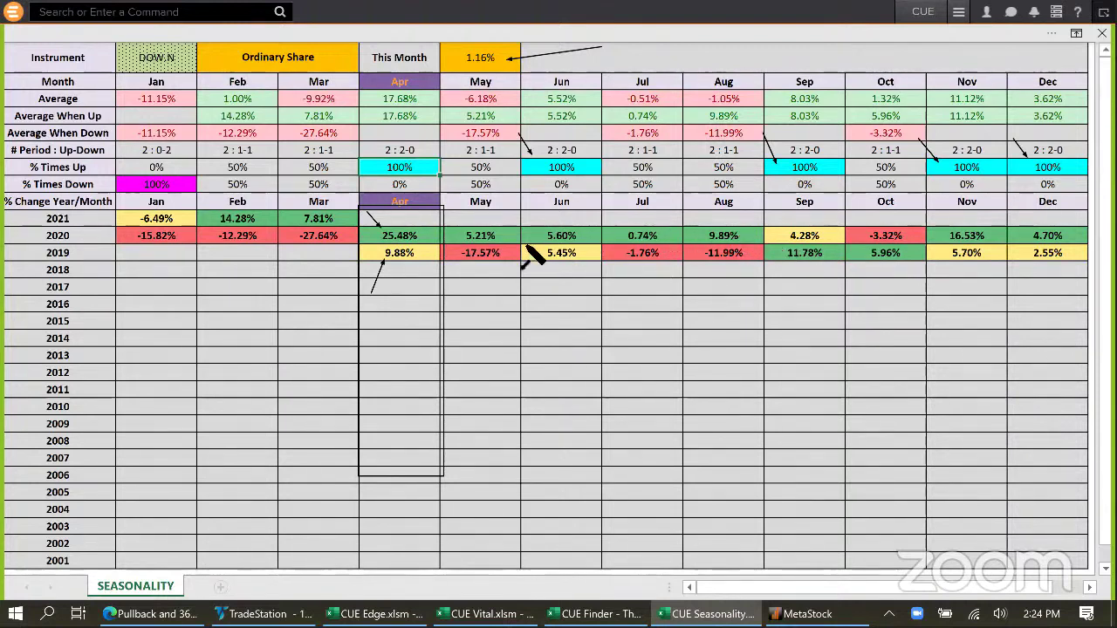
left_click_drag(524, 243, 548, 175)
left_click_drag(762, 288, 779, 198)
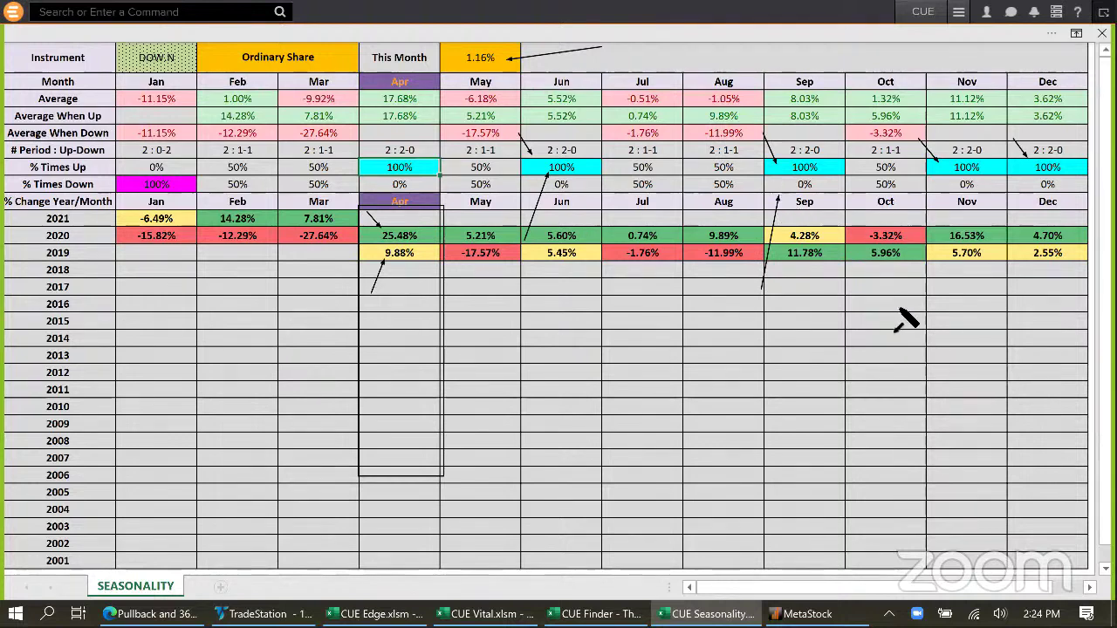
left_click_drag(899, 309, 936, 187)
left_click(975, 309)
left_click_drag(975, 309, 1021, 172)
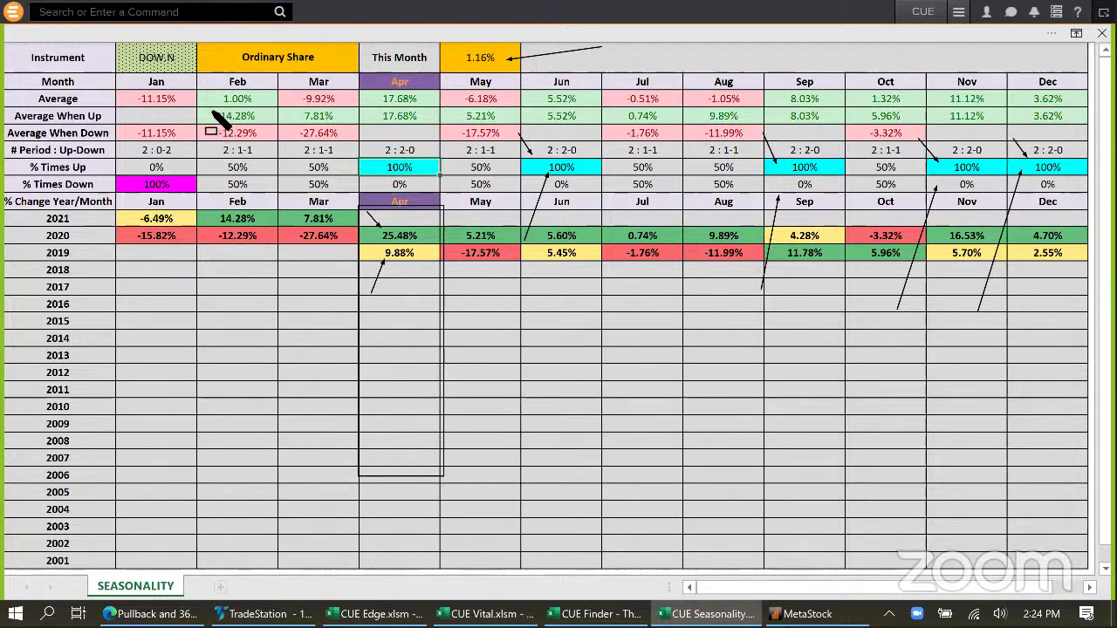
Box the Average When Up row from February to December, plus its individual September and November values
left_click_drag(202, 107, 1079, 123)
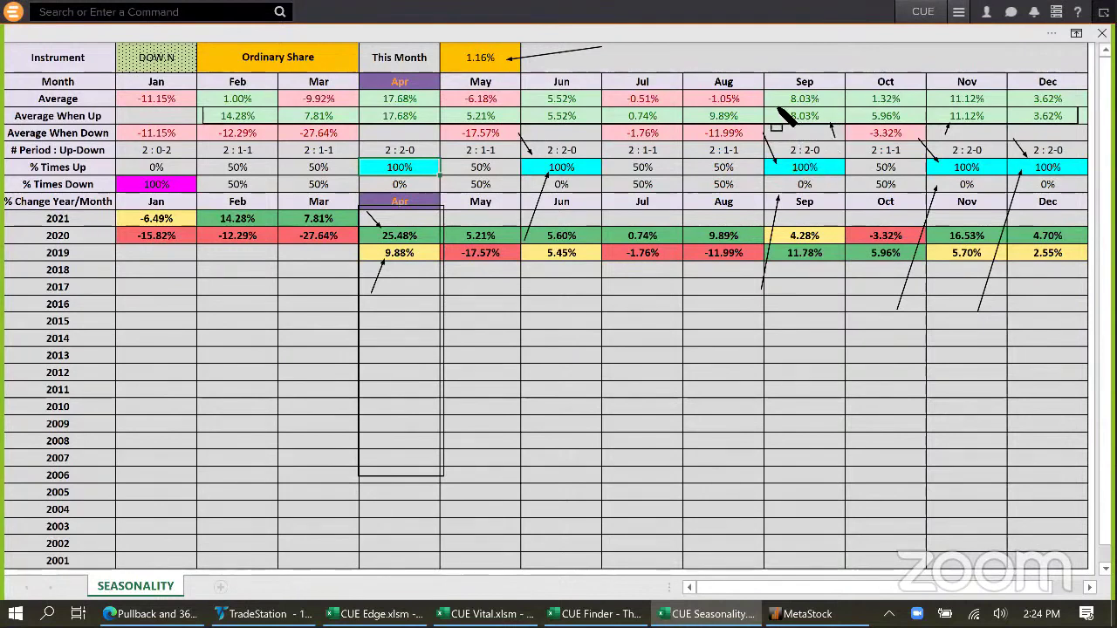
left_click_drag(775, 109, 831, 123)
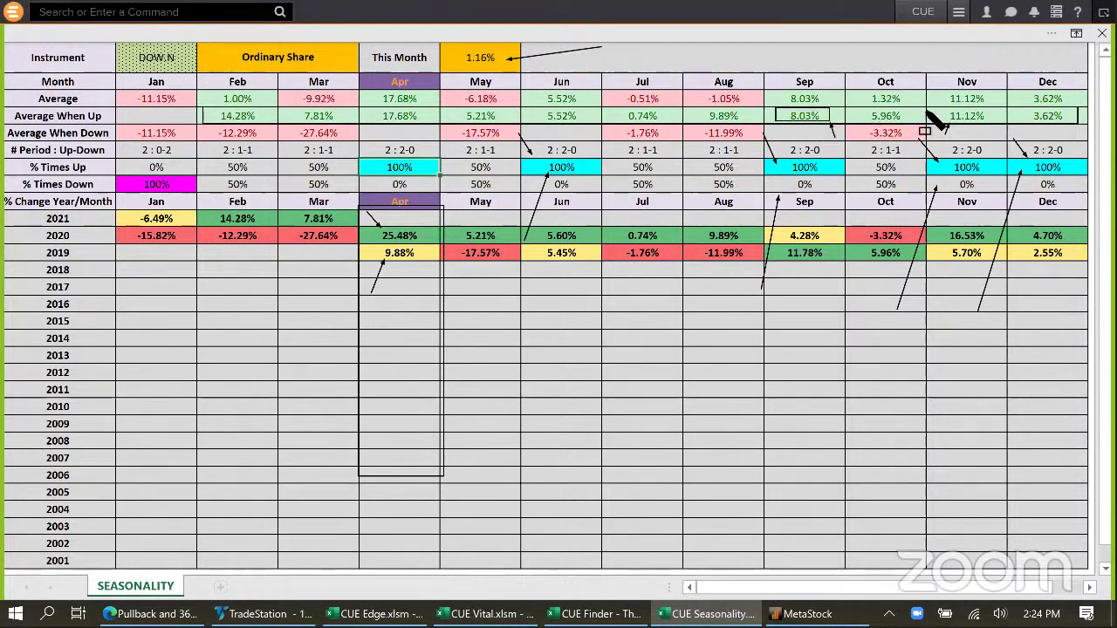
left_click_drag(940, 109, 988, 124)
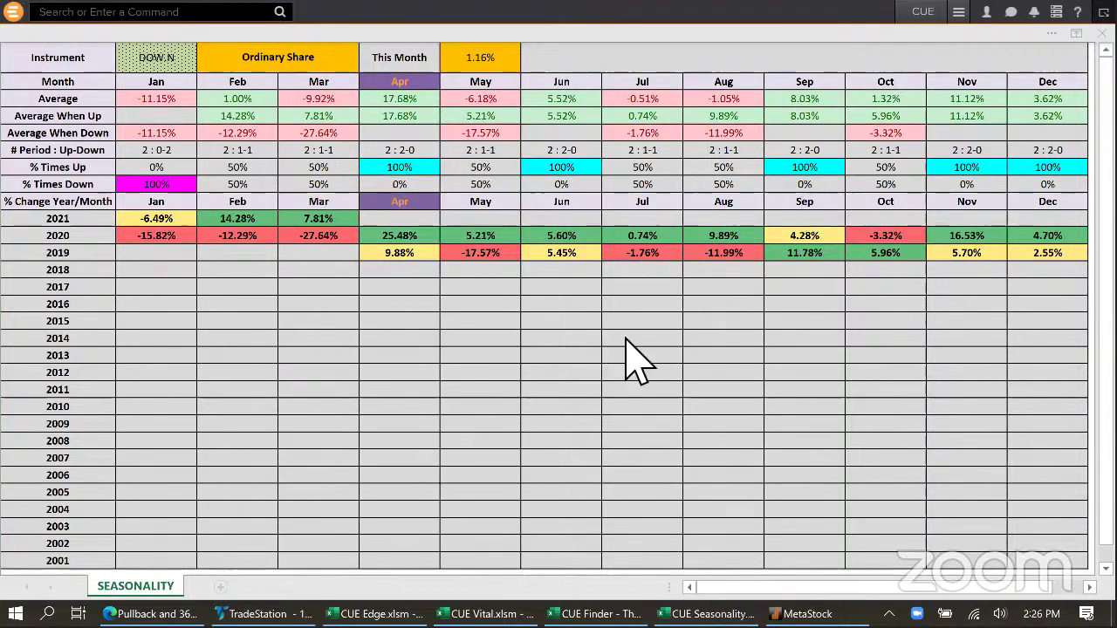
Revisit the CUE Edge, CUE Vital and CUE Seasonality workbooks, and bring up the browser's Trading Profitably page
left_click(406, 611)
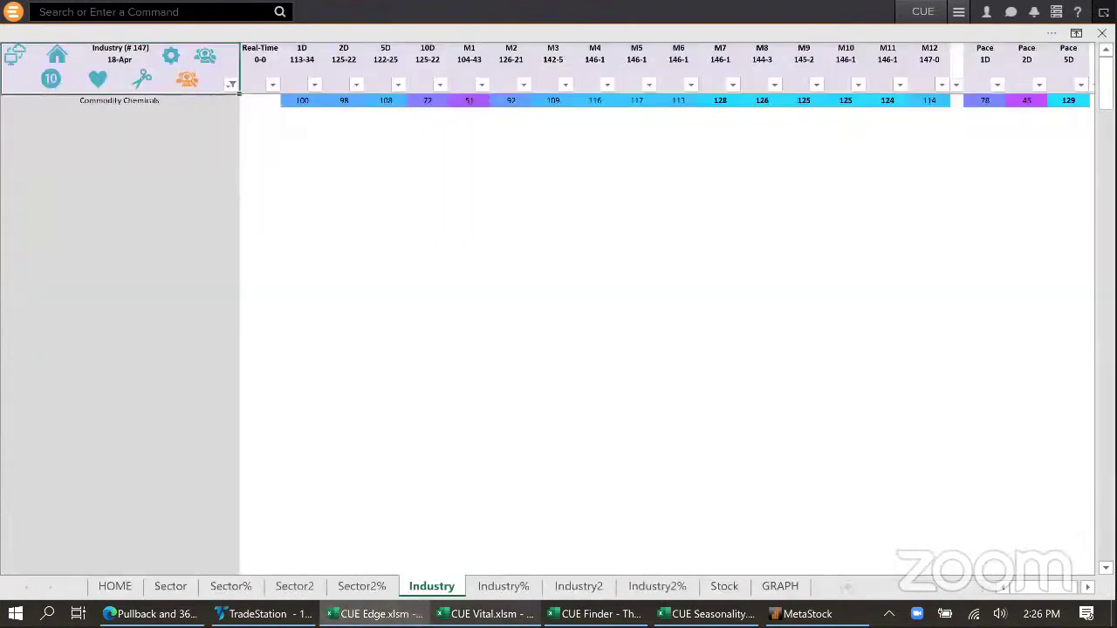
left_click(485, 613)
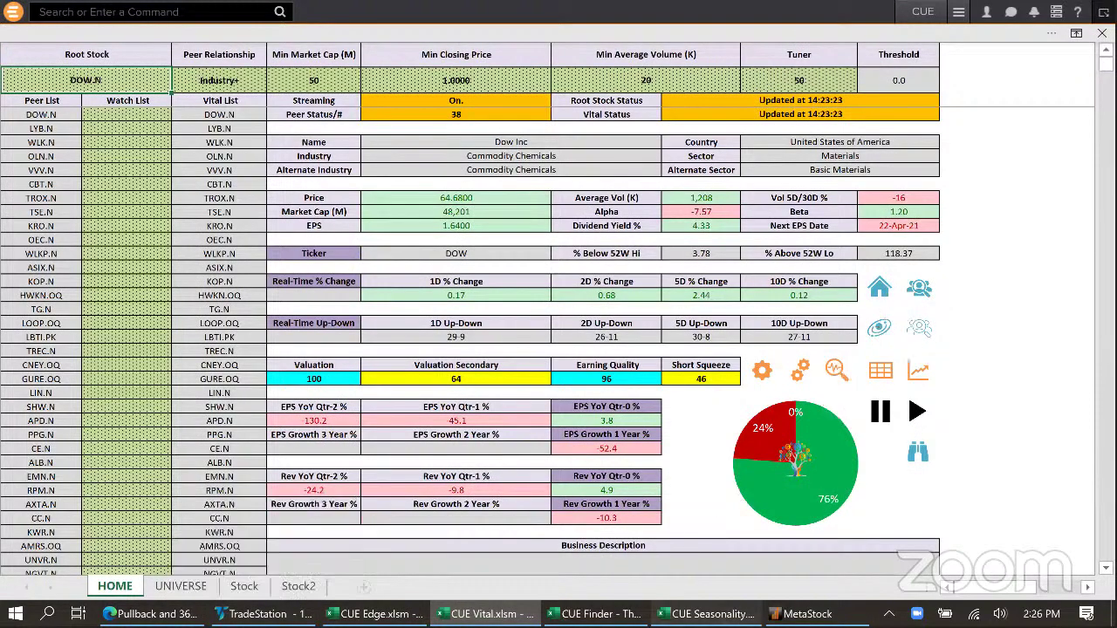
left_click(707, 614)
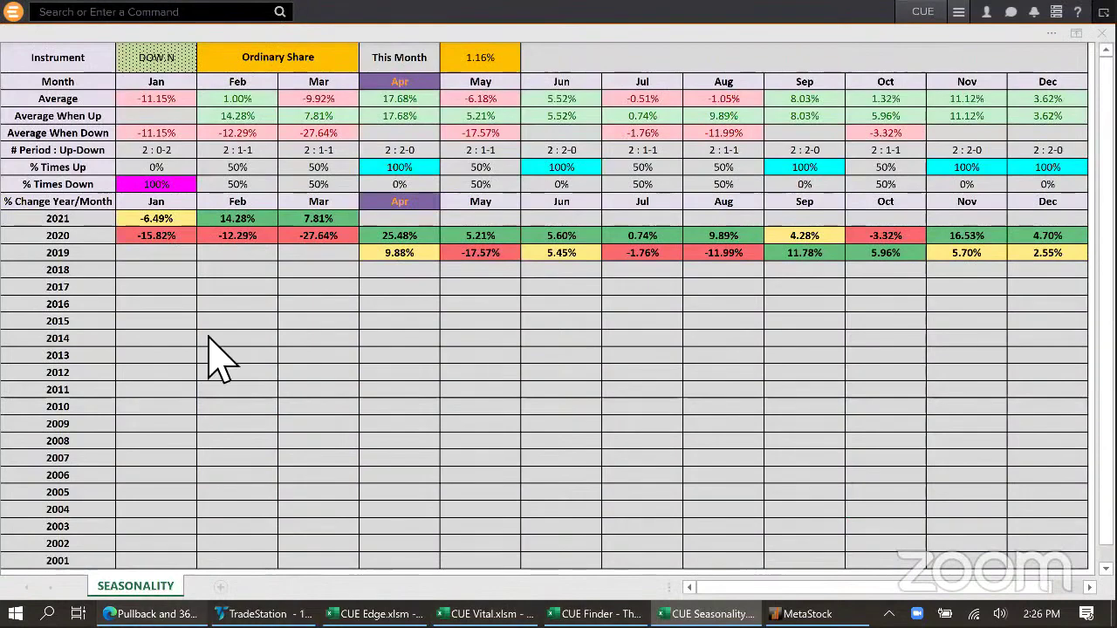
key("alt+Tab")
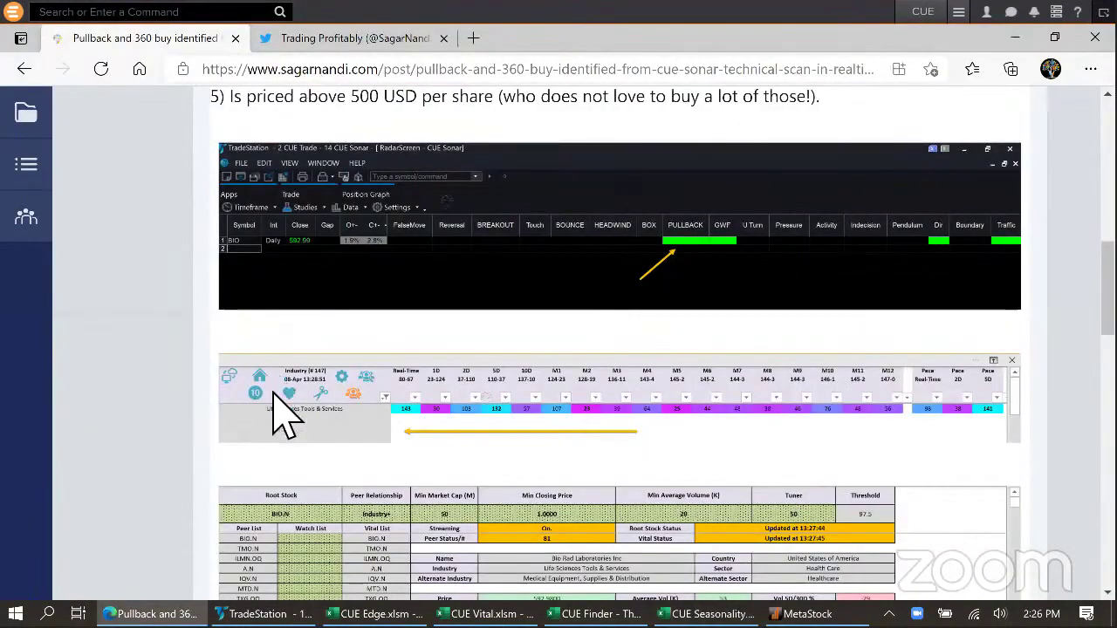
key("ctrl+Tab")
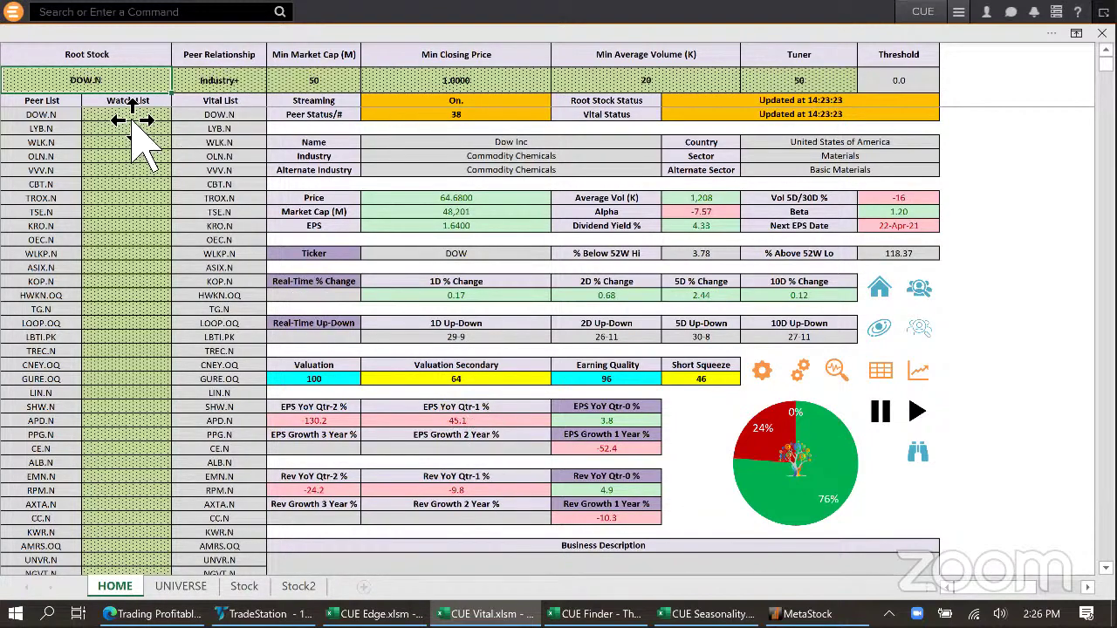
Try to set the root stock to "FOXA." in the CUE Vital workbook
left_click(800, 295)
left_click(886, 291)
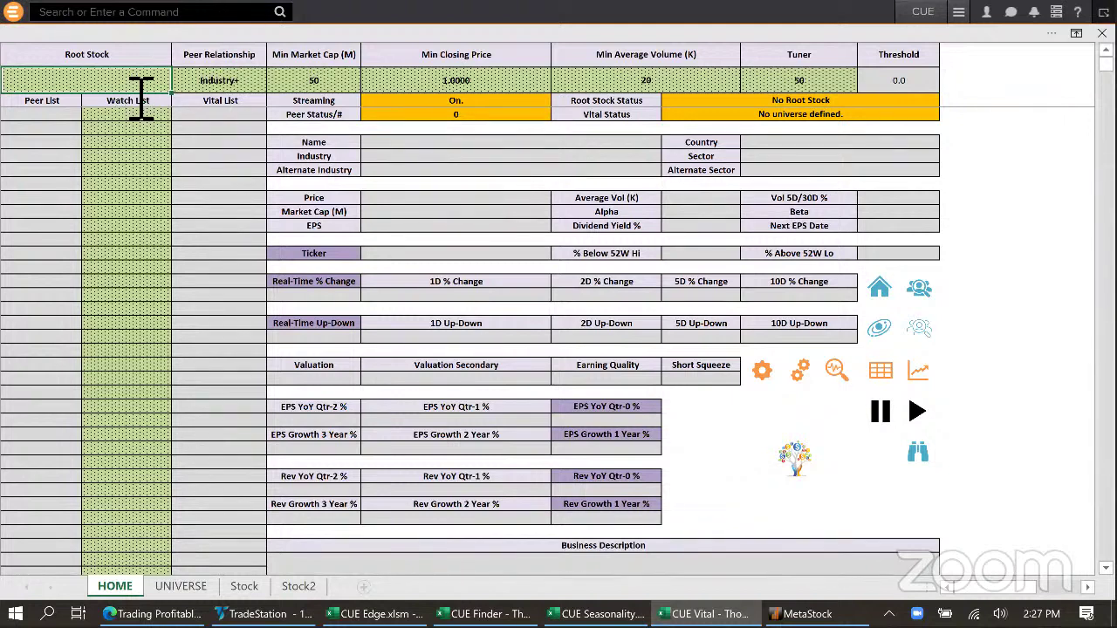
type("FOXA")
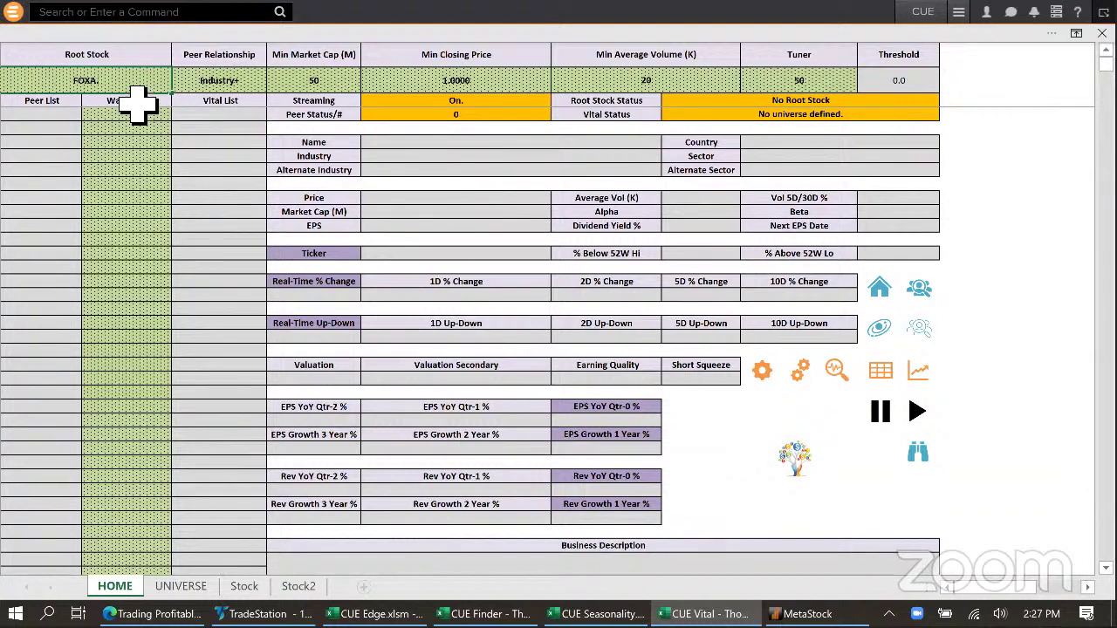
key("Return")
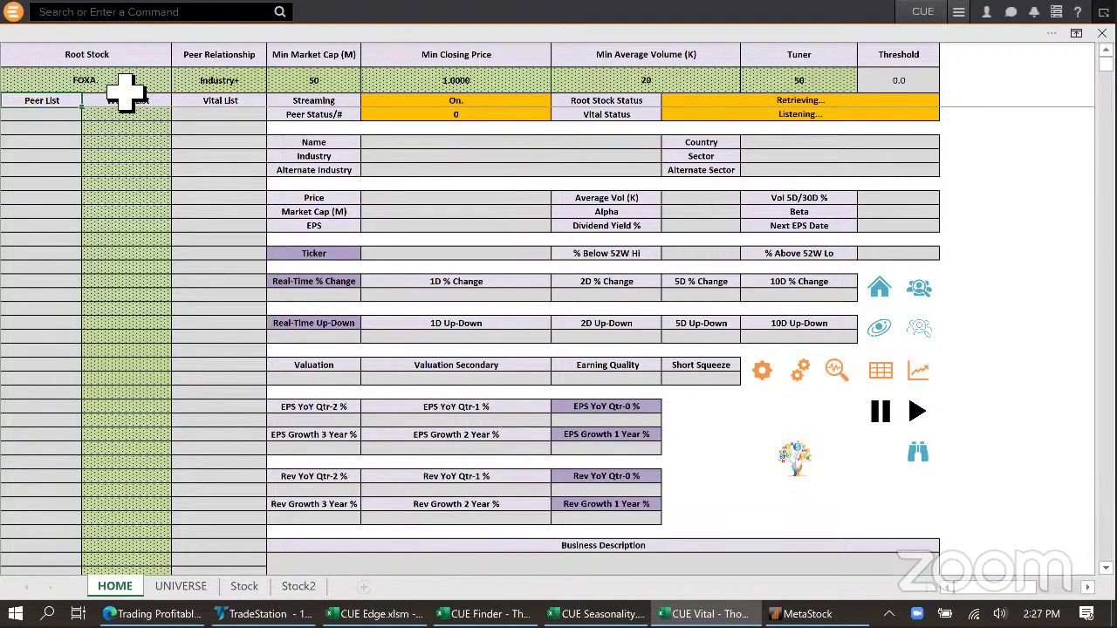
Replace the root stock with FOXA.O
left_click(125, 87)
key("BackSpace")
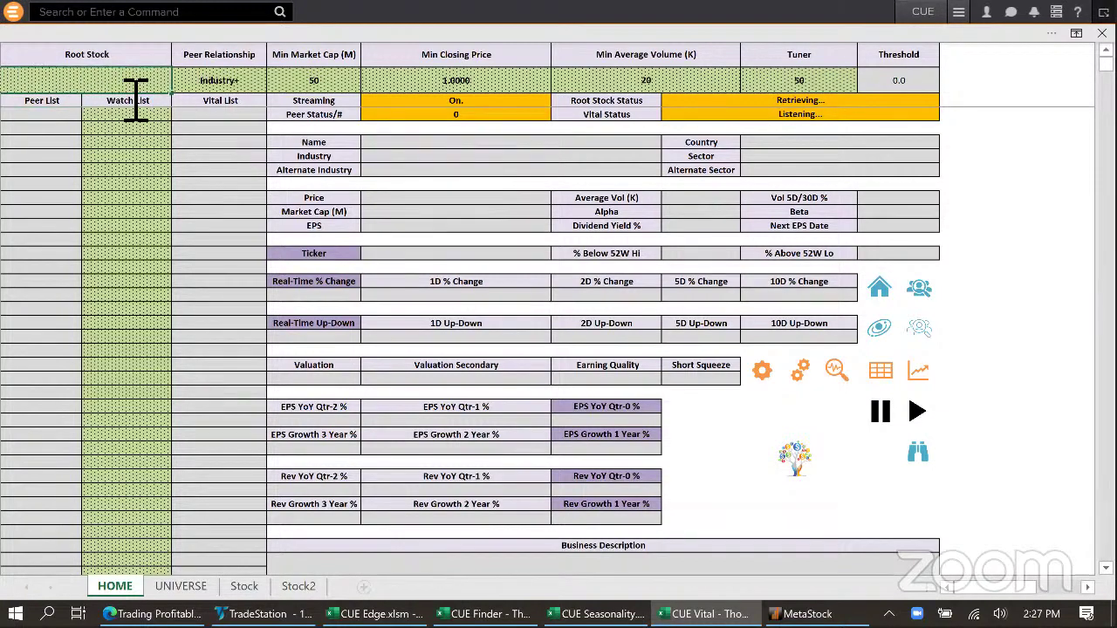
type("FOXA.O")
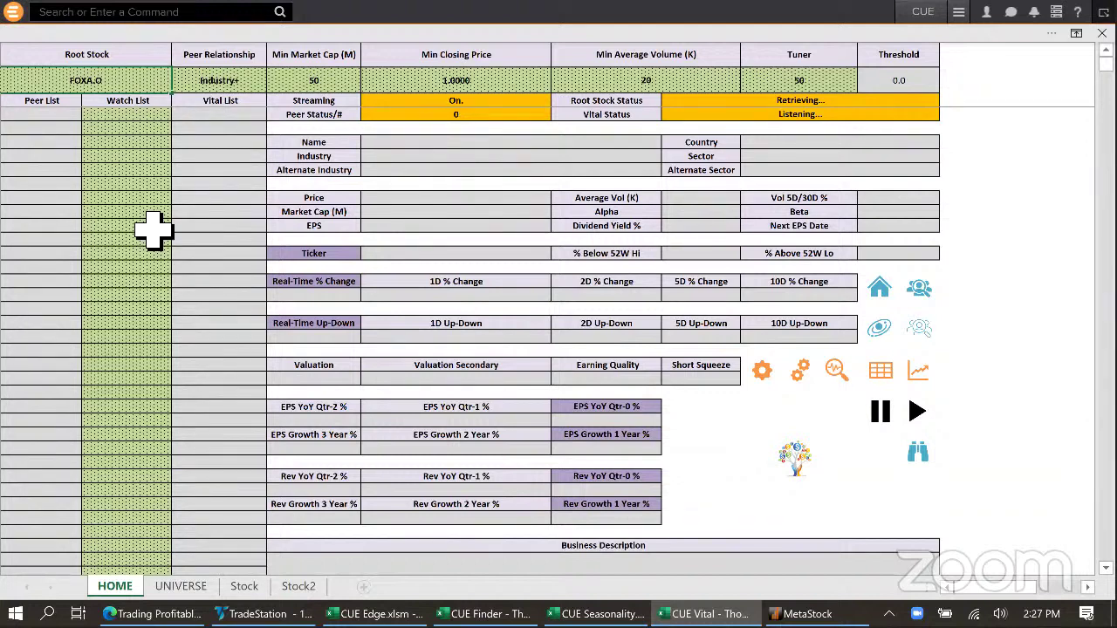
key("Return")
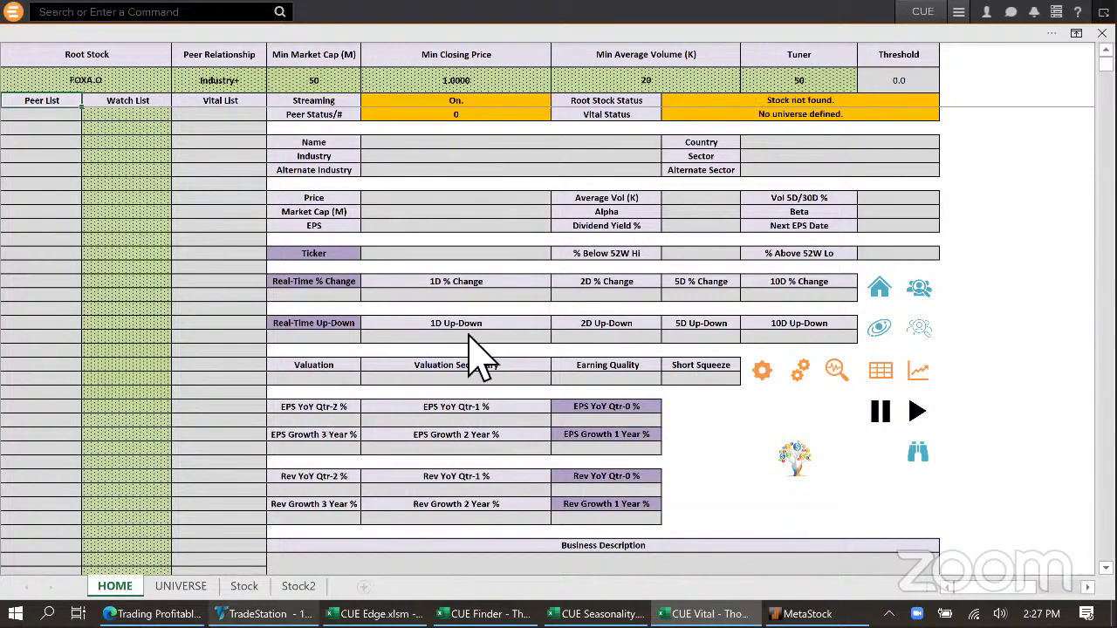
Switch to TradeStation and load FOXA into the weekly and daily charts
key("alt+Tab")
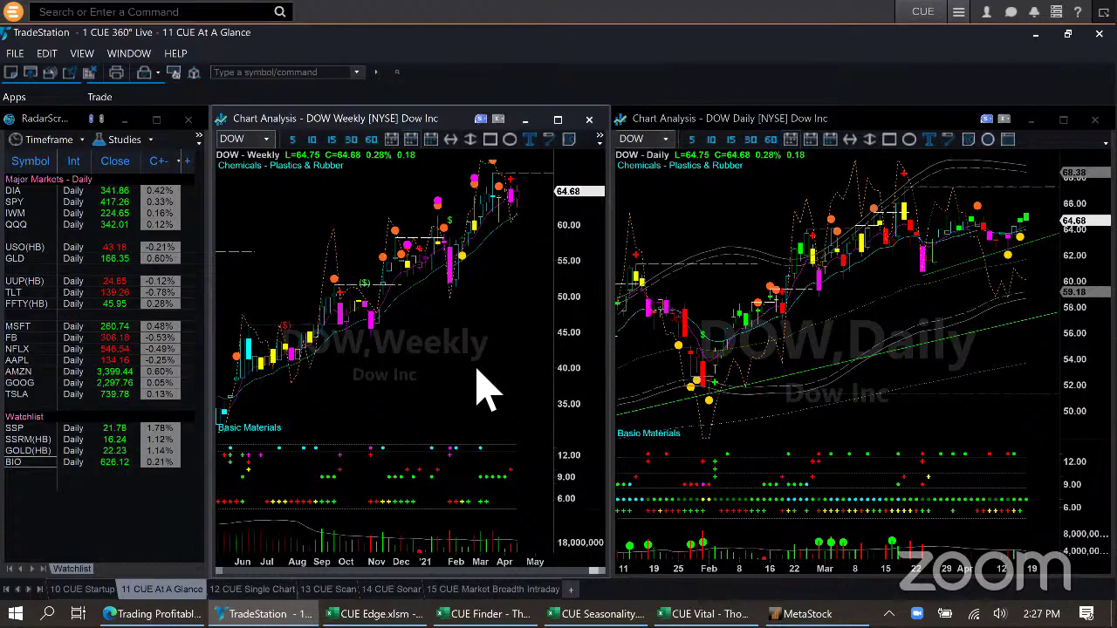
type("FOXA")
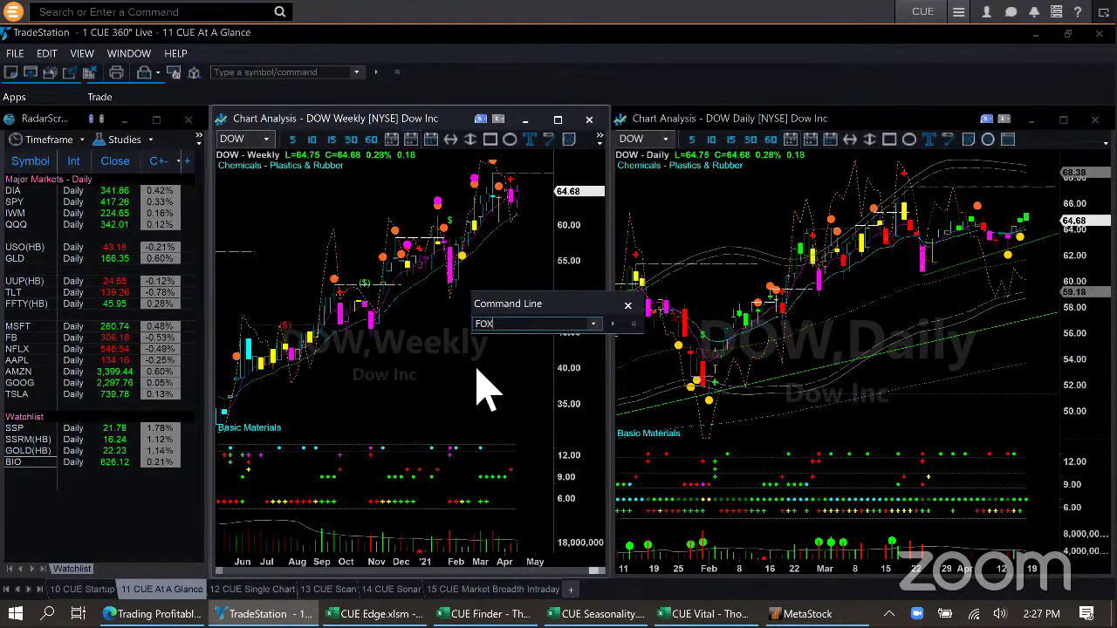
key("Return")
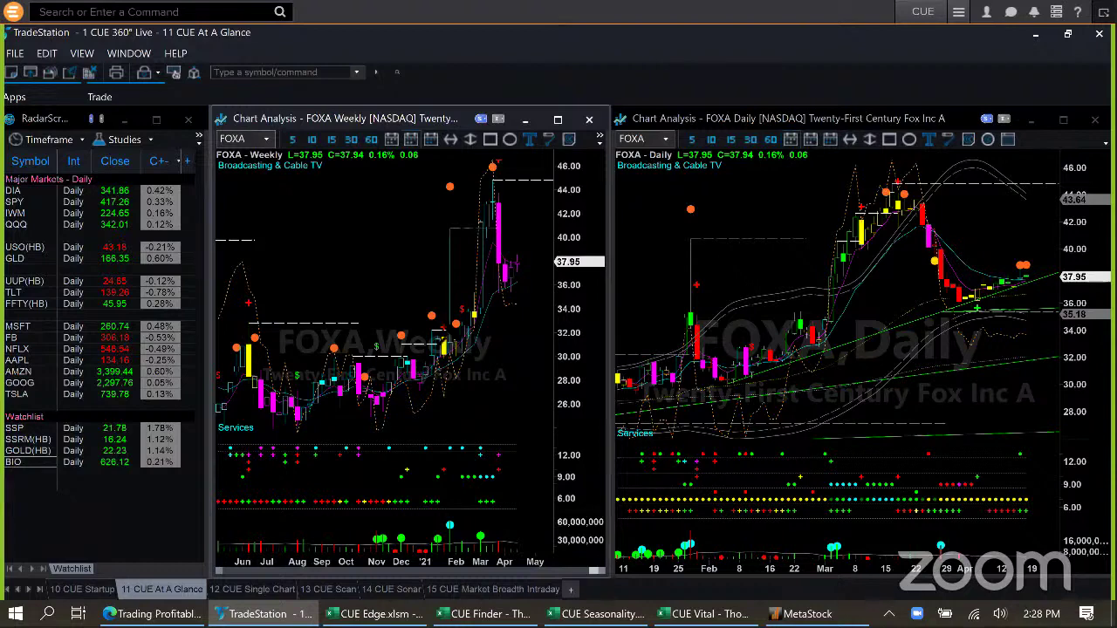
Mark FOXA's rally and pullback with arrows on the weekly and daily charts, plus the recent daily rebound, and clear the markings
mouse_move(417, 367)
left_mouse_down()
mouse_move(481, 181)
mouse_move(516, 264)
left_mouse_up()
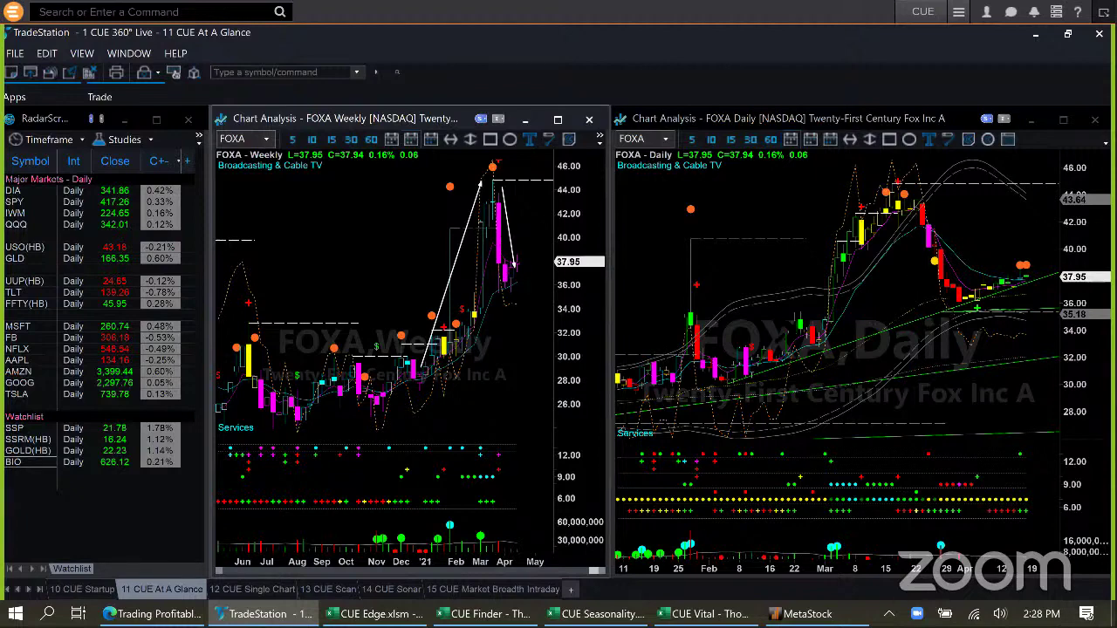
left_click_drag(898, 210, 934, 300)
left_click_drag(768, 333, 862, 212)
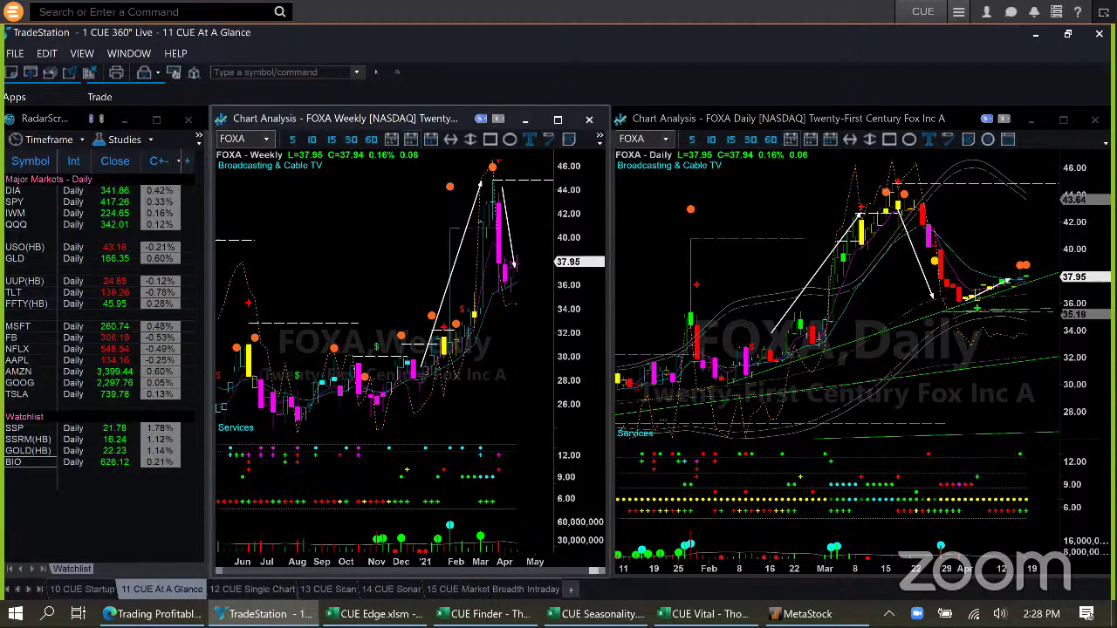
left_click_drag(992, 302, 1061, 278)
left_click_drag(1043, 274, 1043, 300)
key("ctrl+z")
left_click_drag(1041, 274, 1043, 308)
key("Escape")
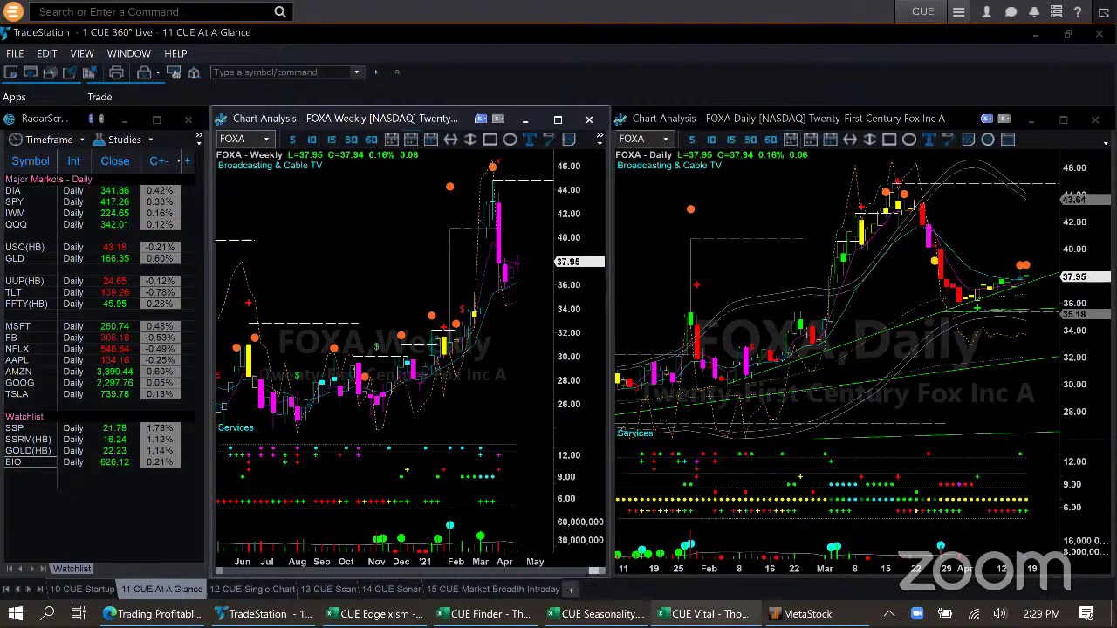
Review FOXA.O's price, valuation, earnings and revenue growth figures in the CUE Vital workbook
left_click(703, 613)
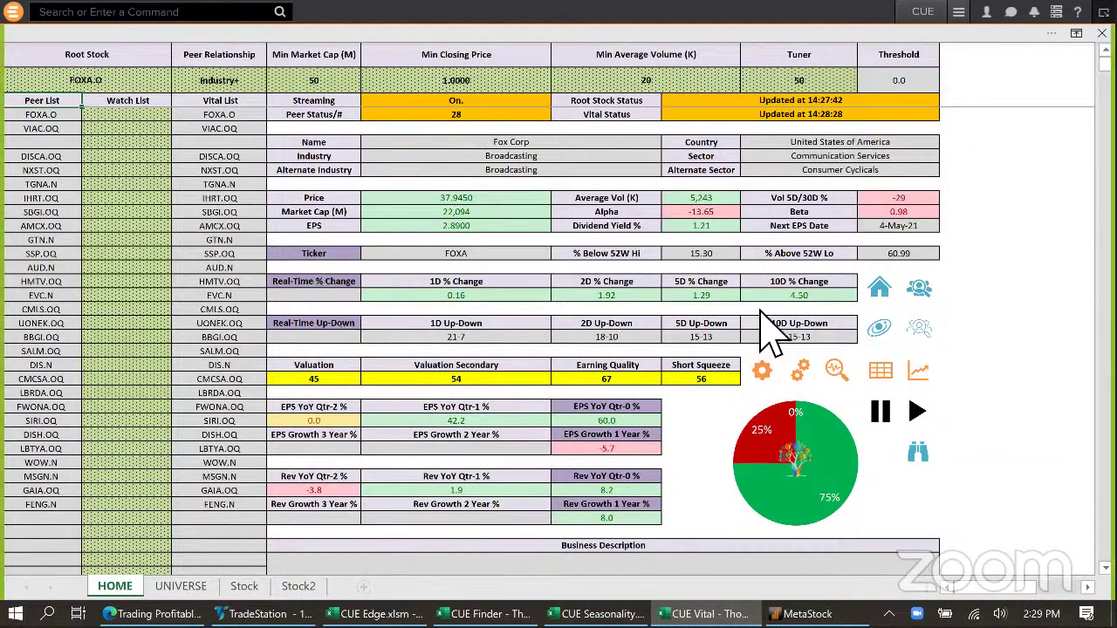
left_click(800, 371)
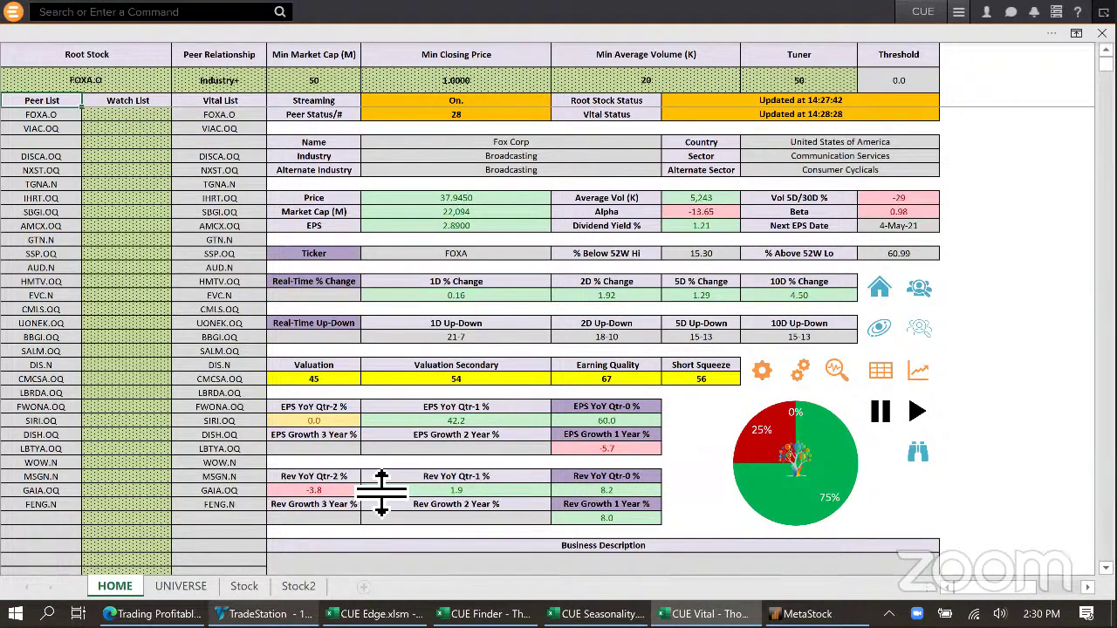
Return to TradeStation and show SSRM(HB) from the watchlist in the weekly and daily charts
key("alt+Tab")
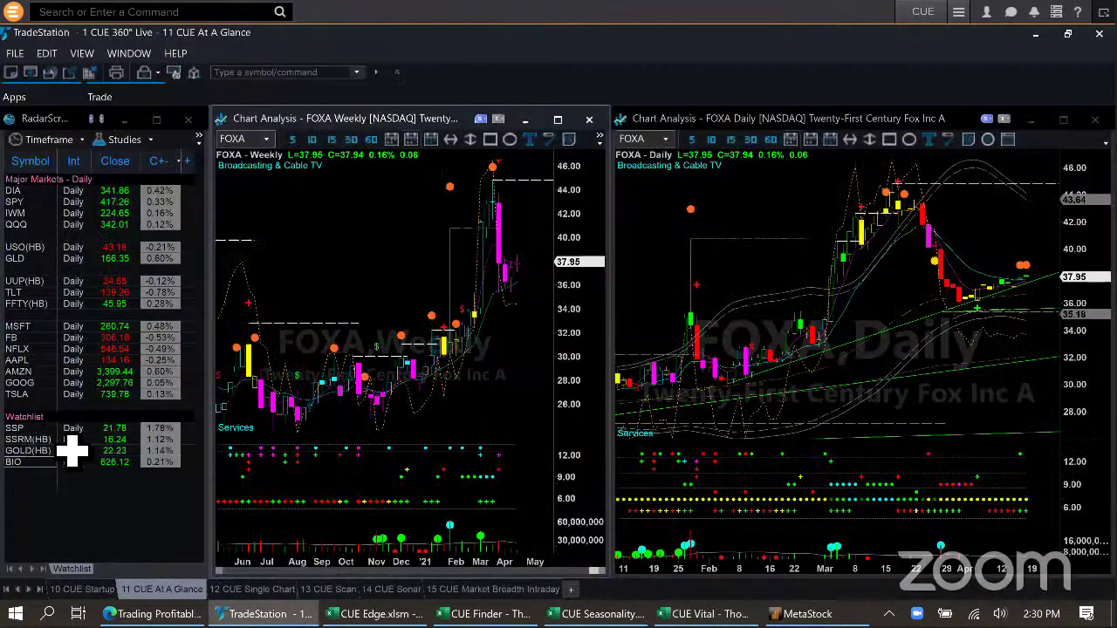
left_click(73, 441)
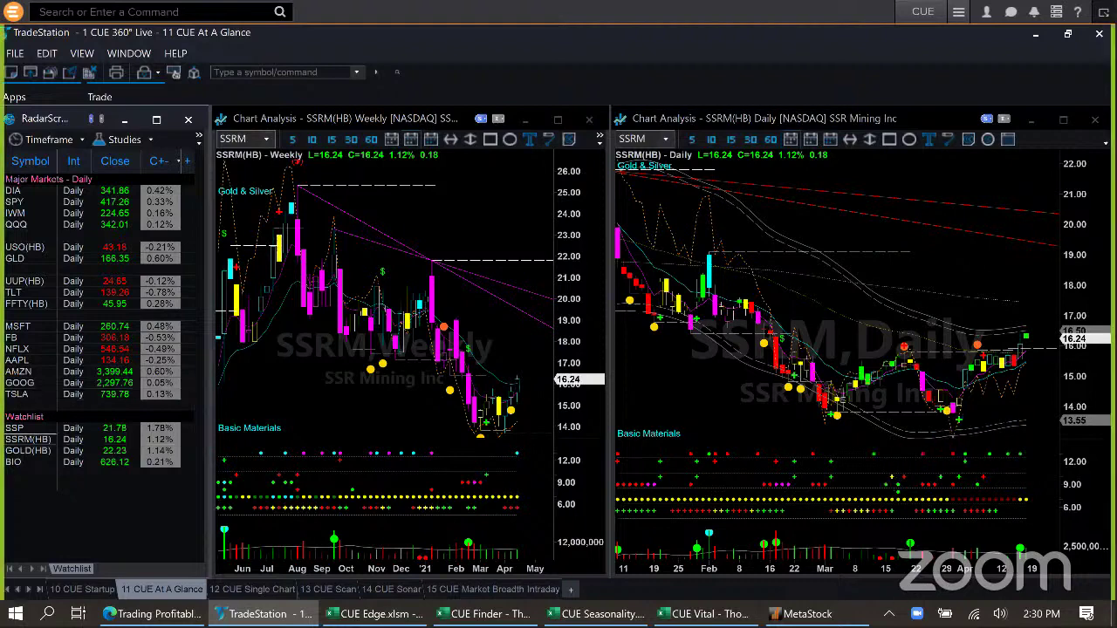
Mark SSRM's recent low and support level on the daily and weekly charts with a box, lines and arrows
left_click_drag(964, 413, 1020, 438)
left_click_drag(941, 396, 971, 418)
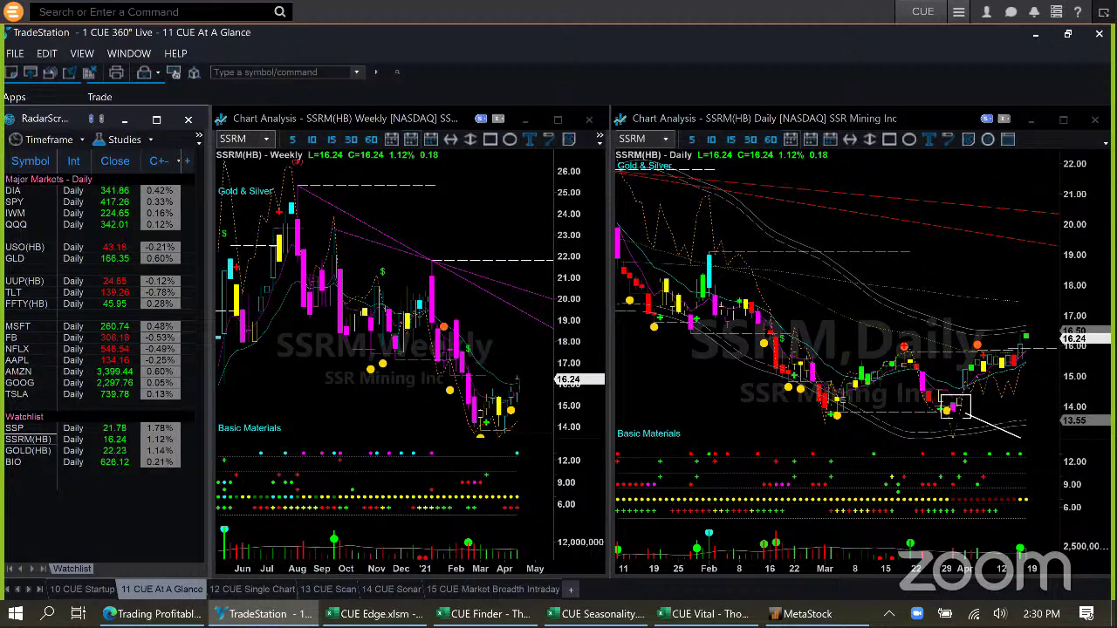
left_click_drag(881, 415, 950, 415)
left_click_drag(485, 433, 508, 438)
left_click_drag(937, 440, 973, 461)
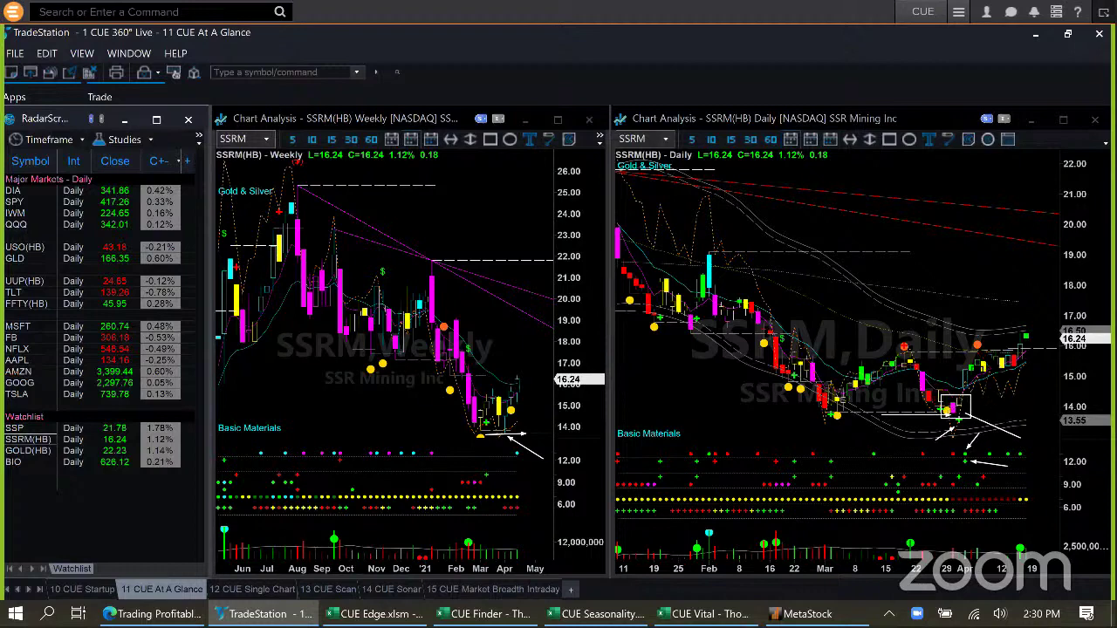
Mark SSRM's latest upward move on the daily and weekly charts with arrows
left_click_drag(976, 350, 1007, 363)
left_click_drag(1020, 371, 1040, 324)
left_click_drag(522, 402, 532, 364)
left_click_drag(978, 350, 1008, 353)
left_click_drag(1027, 368, 1045, 326)
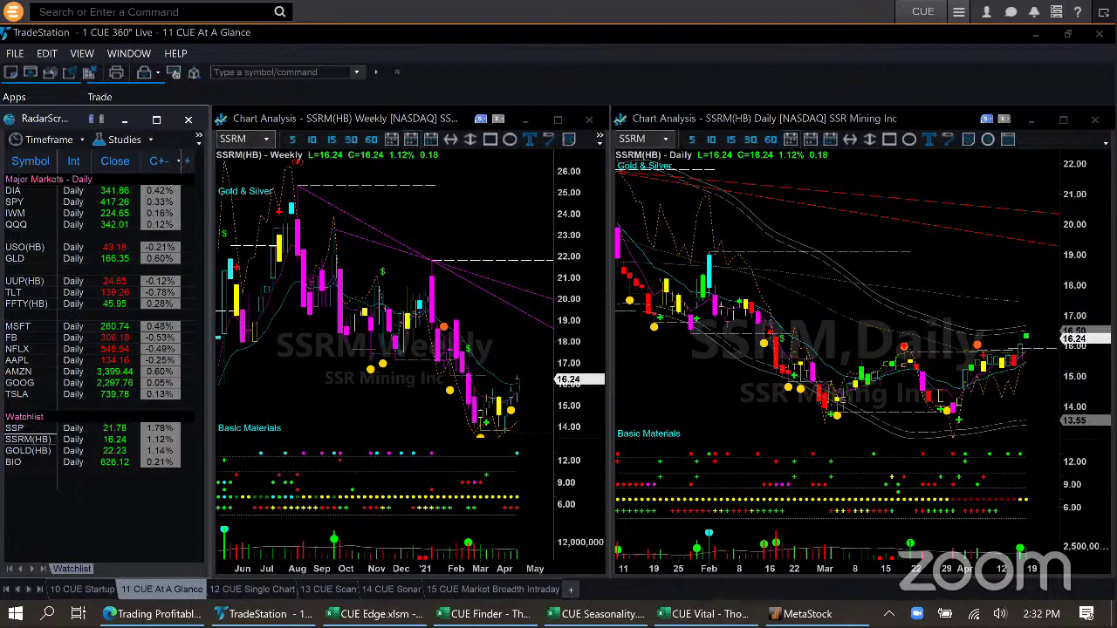
Switch to the CUE Edge workbook and mark Broadcasting's Real-Time, 1D and 2D ranks on the Industry sheet with boxes and arrows
mouse_move(597, 614)
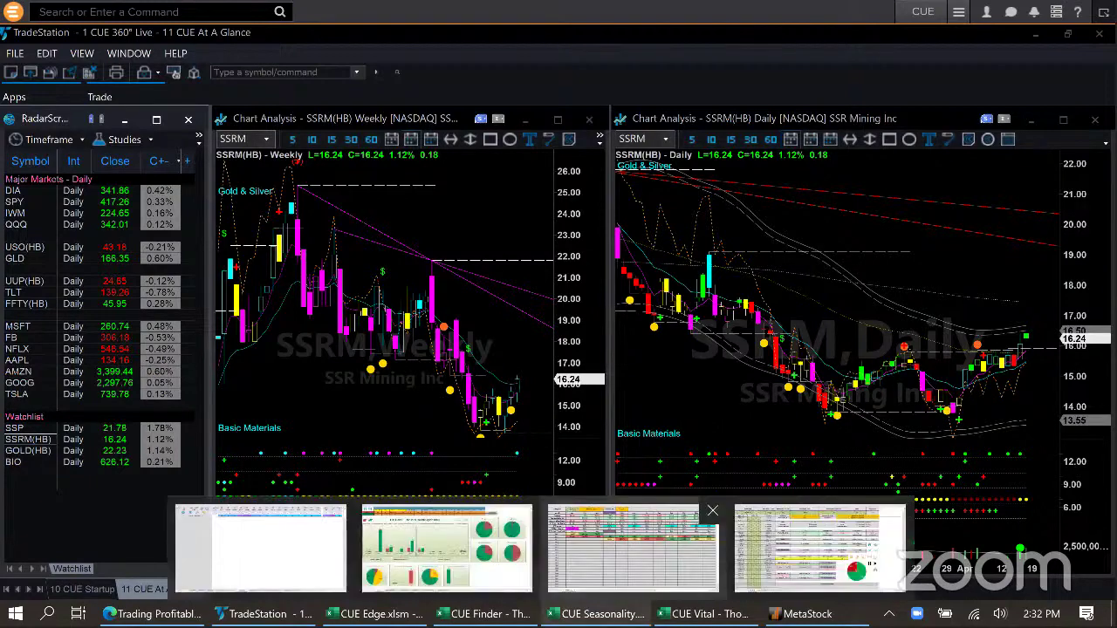
left_click(375, 615)
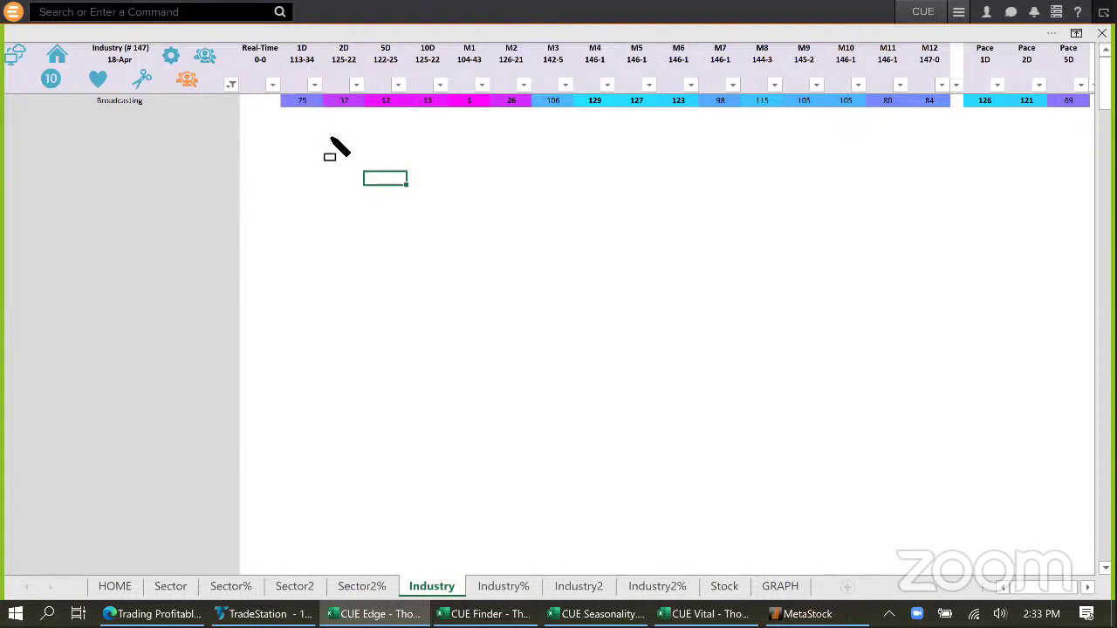
left_click_drag(328, 138, 269, 56)
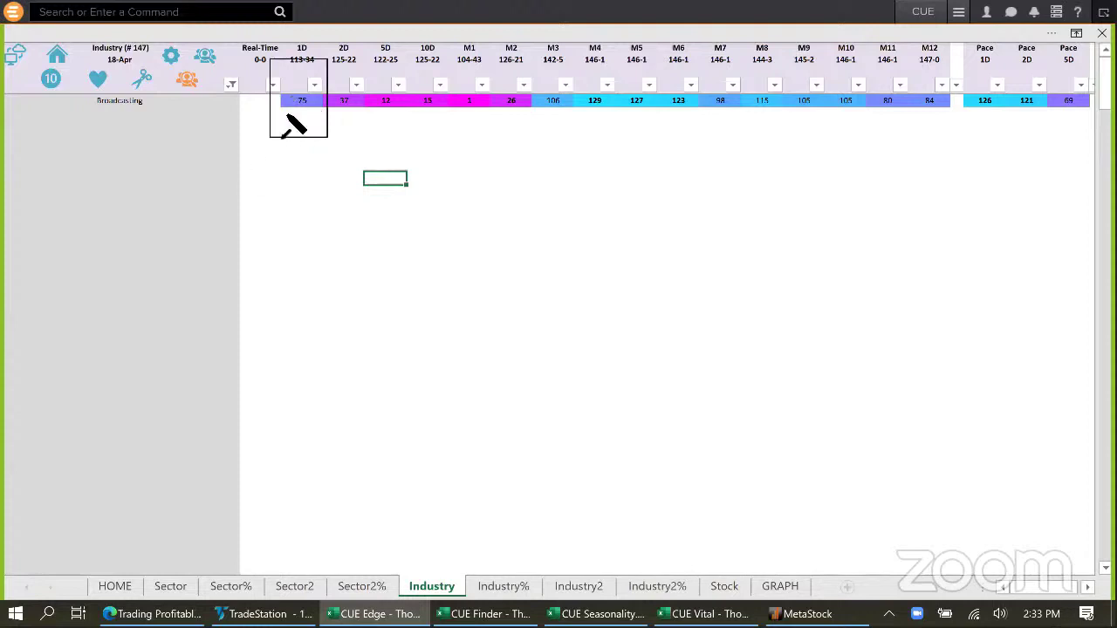
left_click_drag(252, 164, 281, 116)
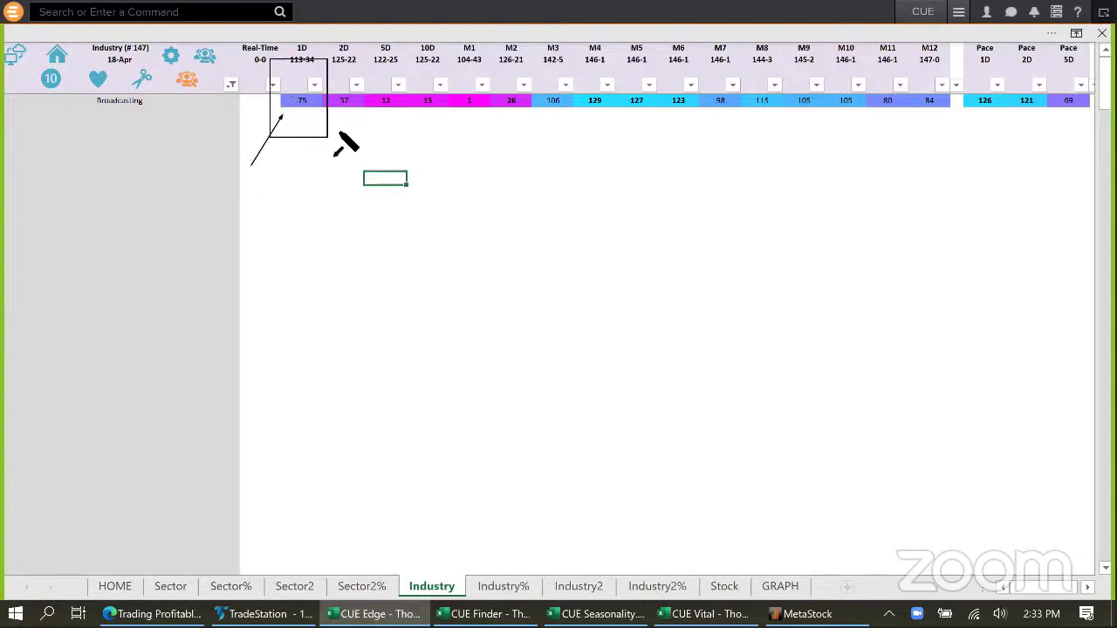
left_click_drag(325, 169, 345, 113)
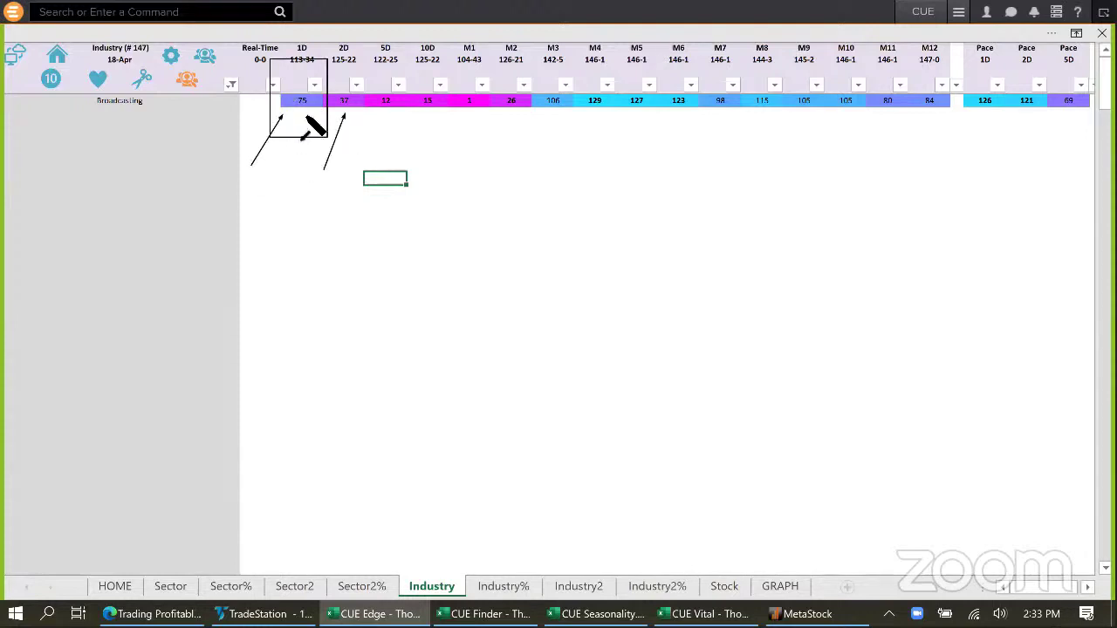
left_click_drag(288, 160, 301, 117)
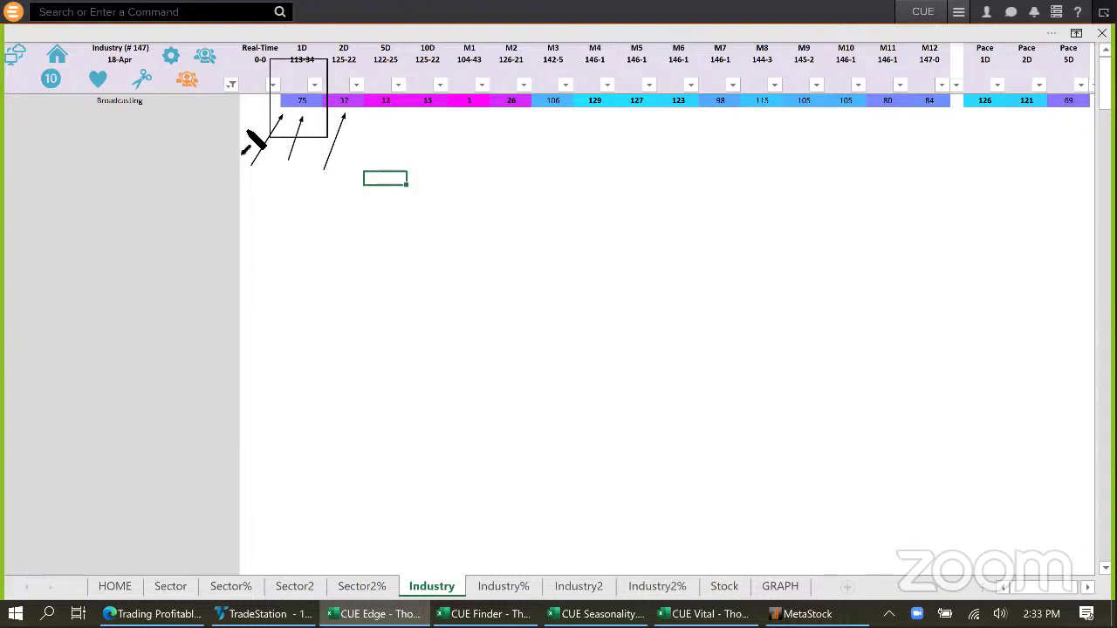
left_click_drag(238, 40, 283, 122)
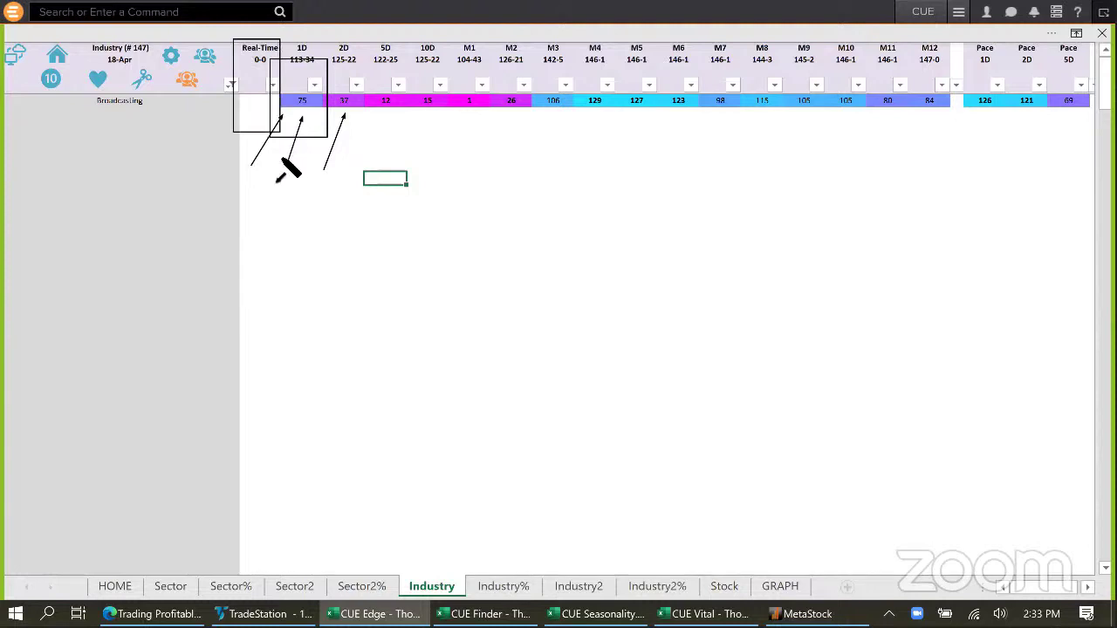
left_click_drag(268, 163, 293, 116)
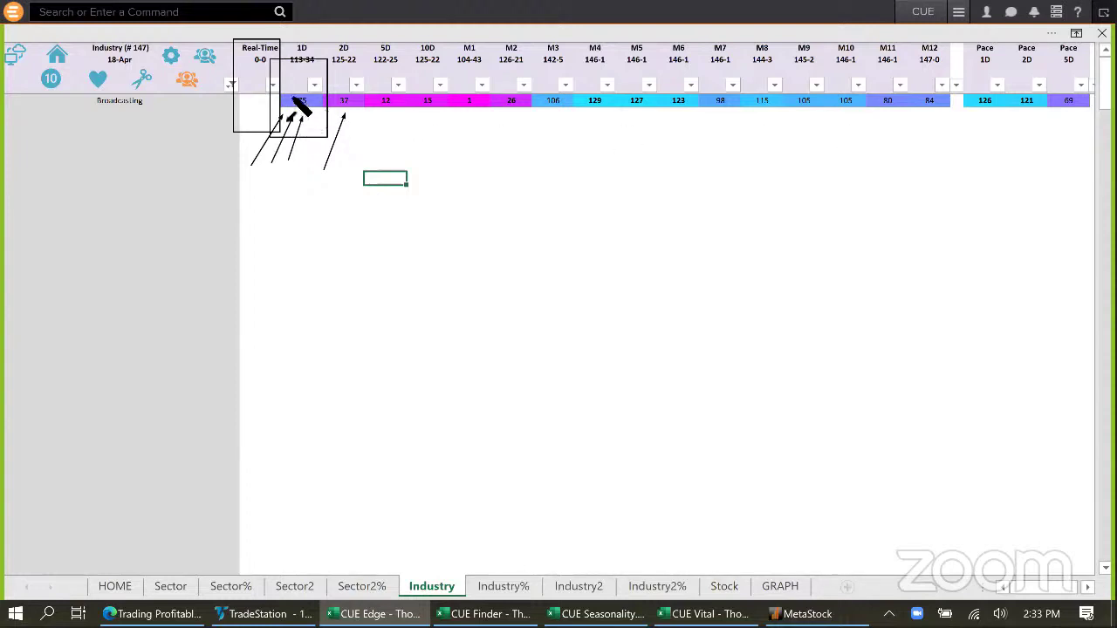
left_click_drag(279, 85, 389, 121)
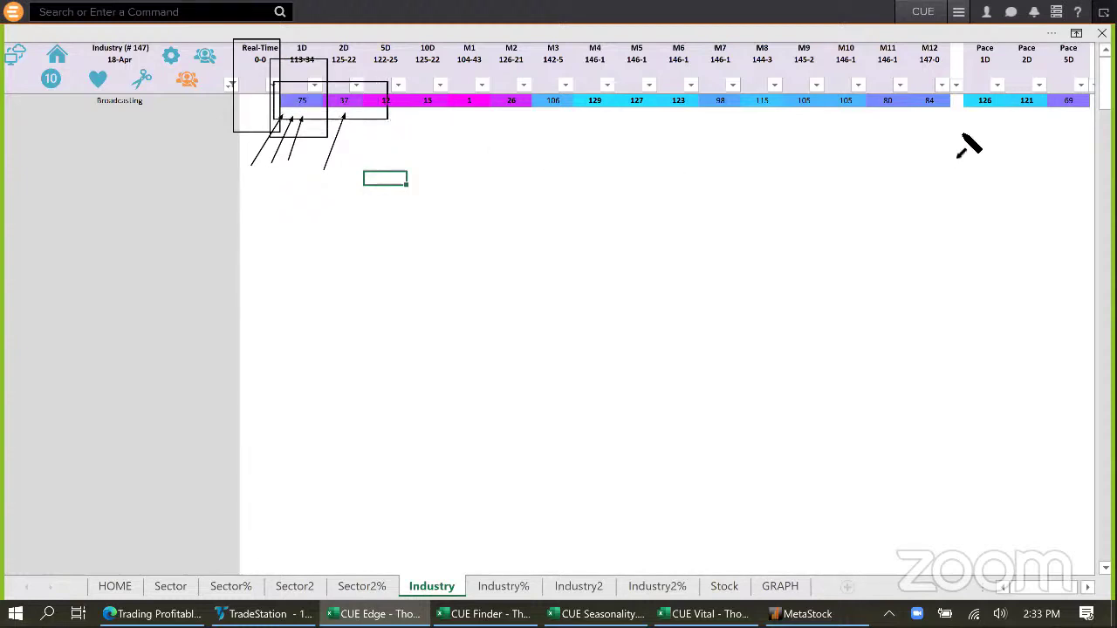
Box the Pace 1D to Pace 5D columns, point arrows at Broadcasting's Pace 1D rank, and clear the markings
left_click_drag(950, 154, 971, 112)
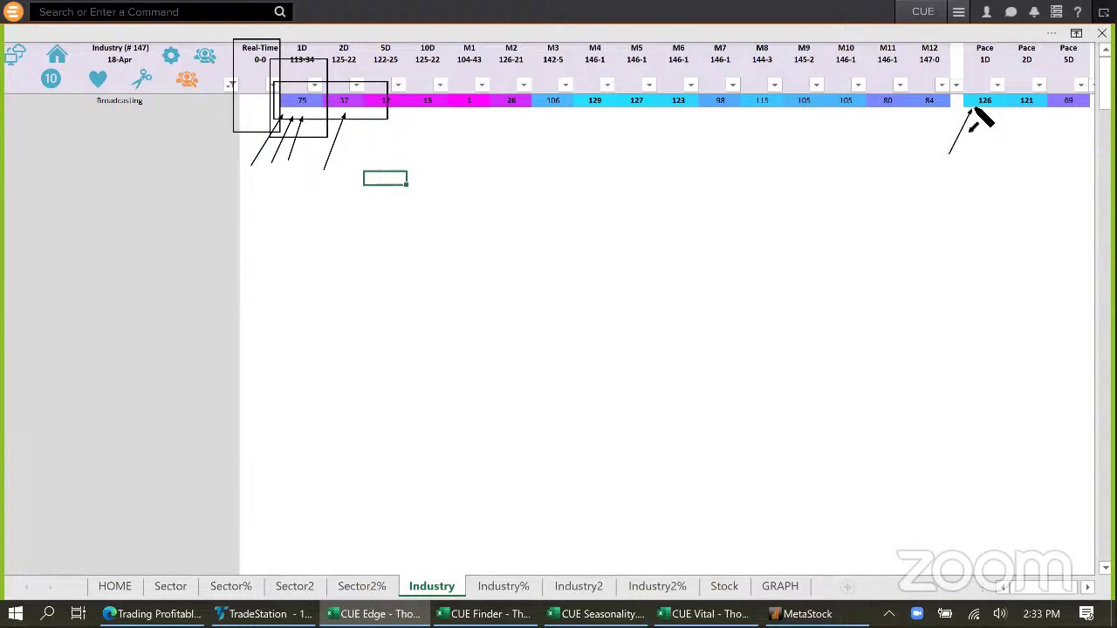
key("r")
left_click_drag(1078, 124, 1095, 122)
key("a")
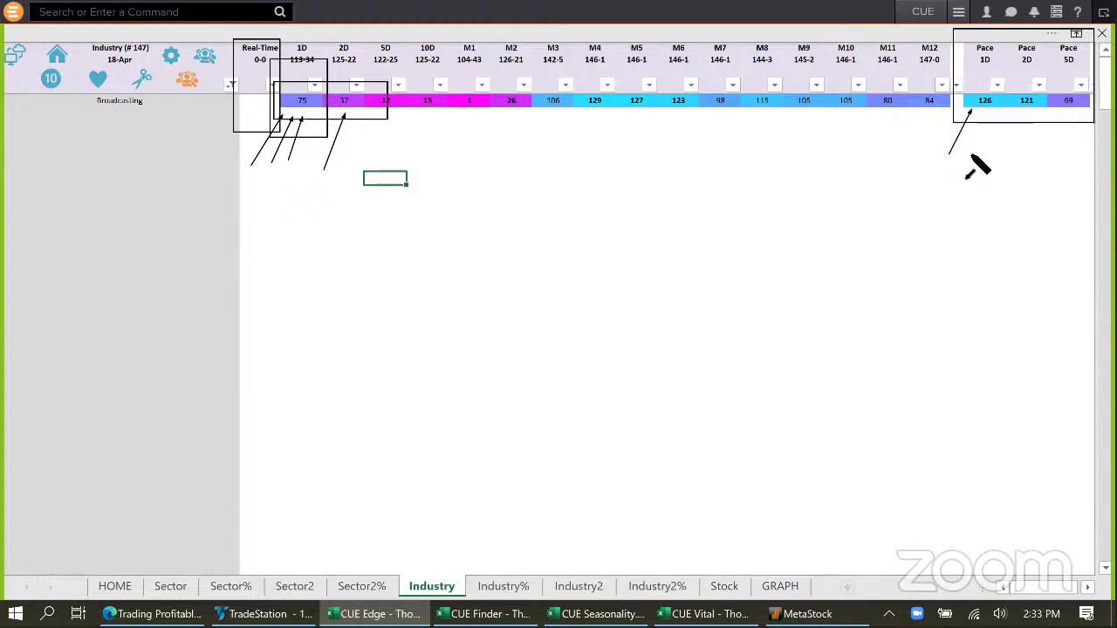
left_click_drag(965, 155, 980, 115)
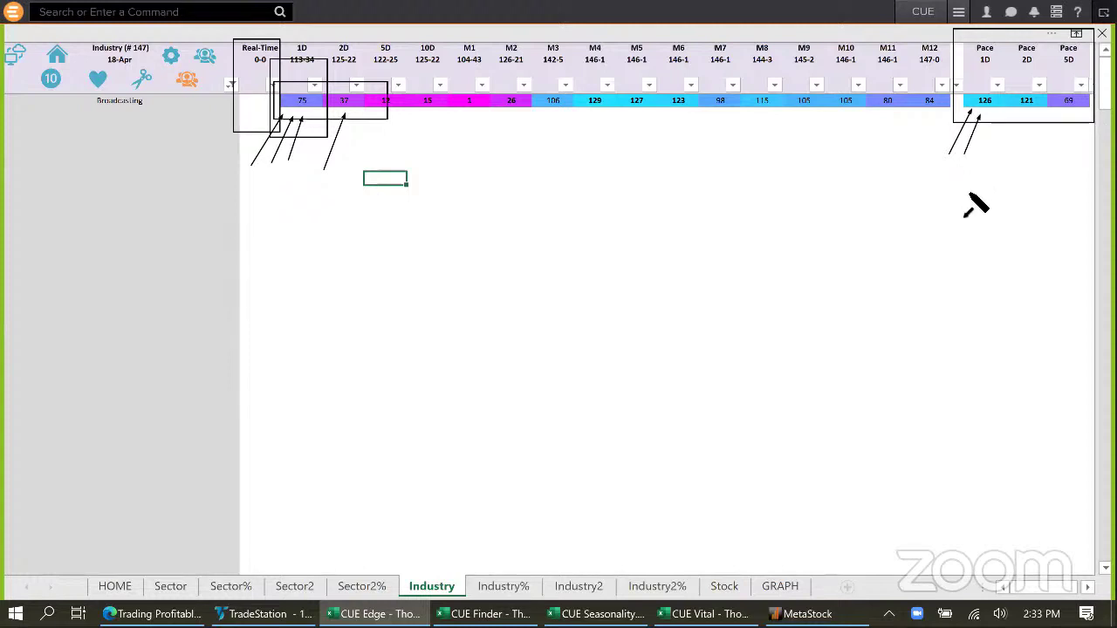
key("Escape")
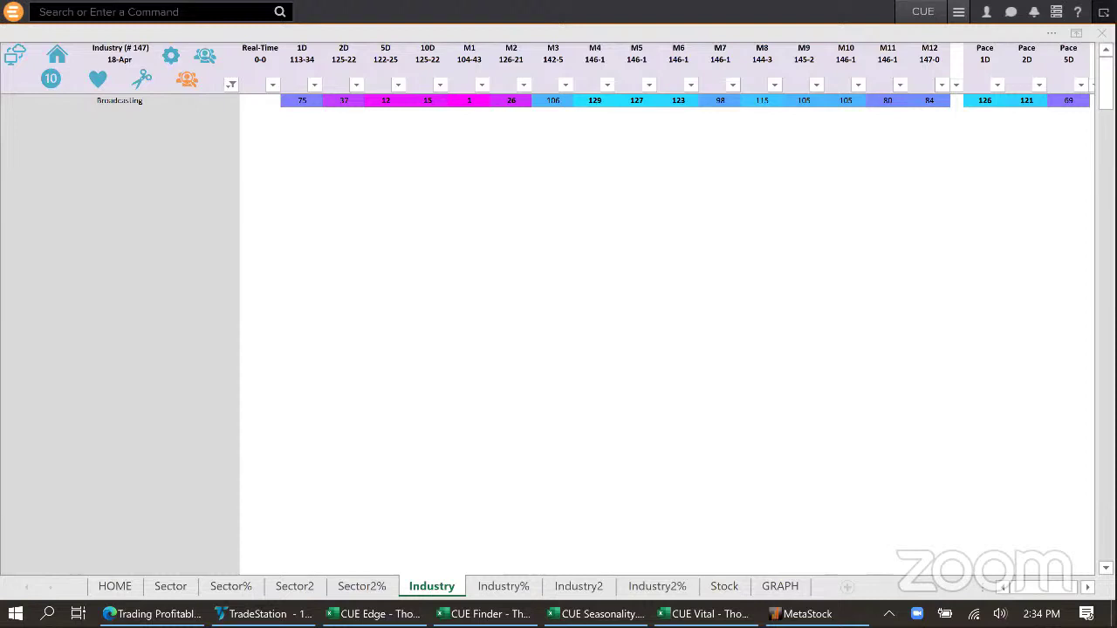
Mark Broadcasting's 1D percentage change on the Industry% sheet with arrows and a box, and clear the markings
left_click(385, 178)
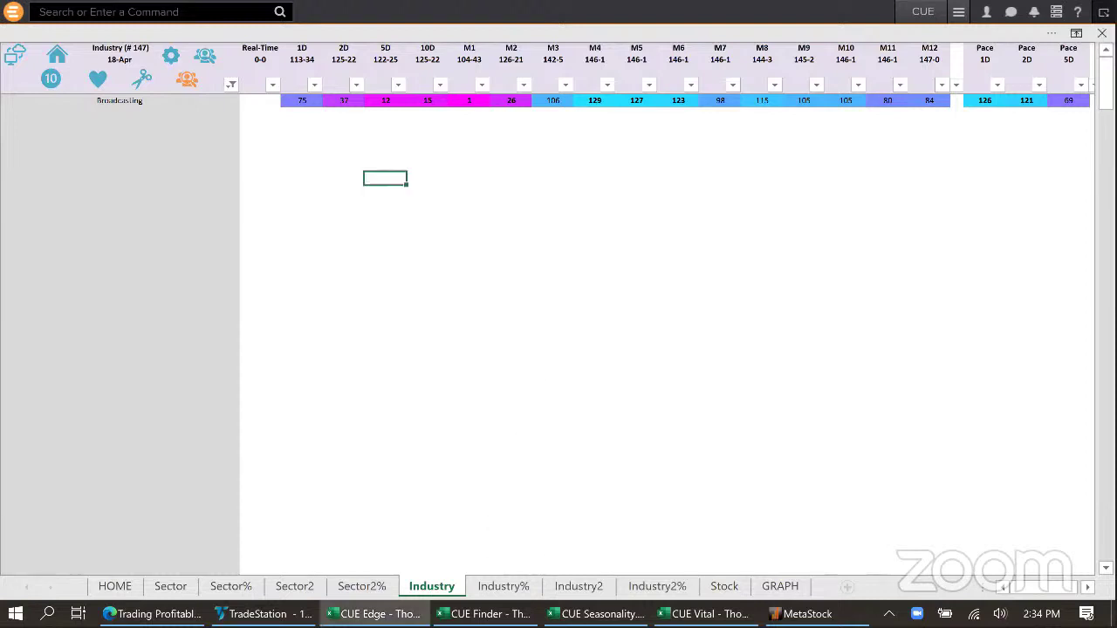
left_click(504, 586)
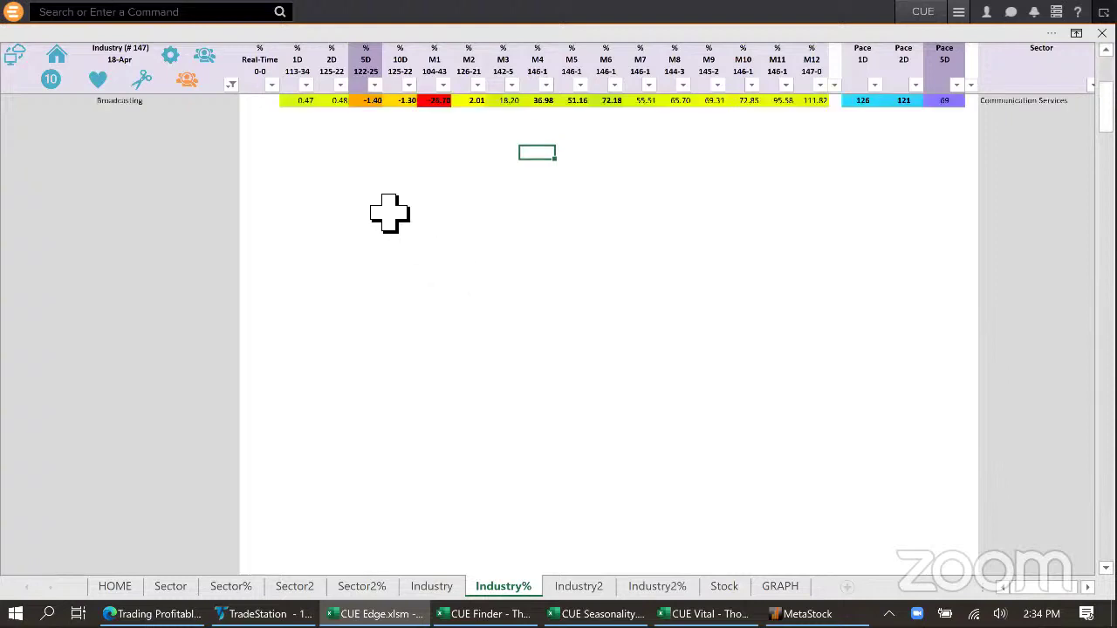
left_click_drag(268, 151, 297, 108)
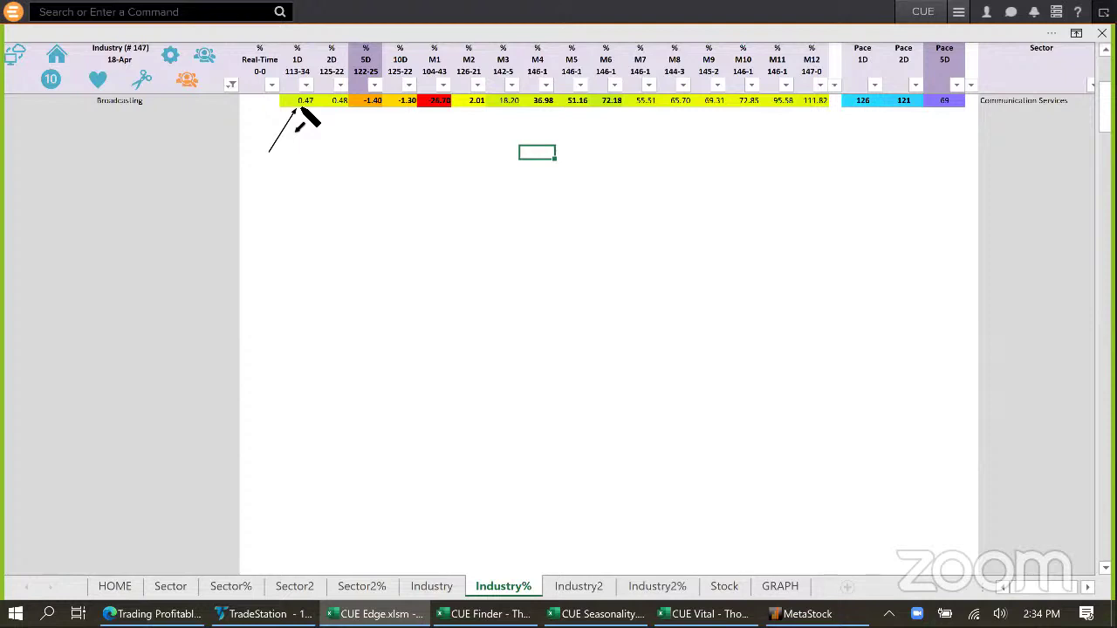
left_click_drag(295, 148, 305, 114)
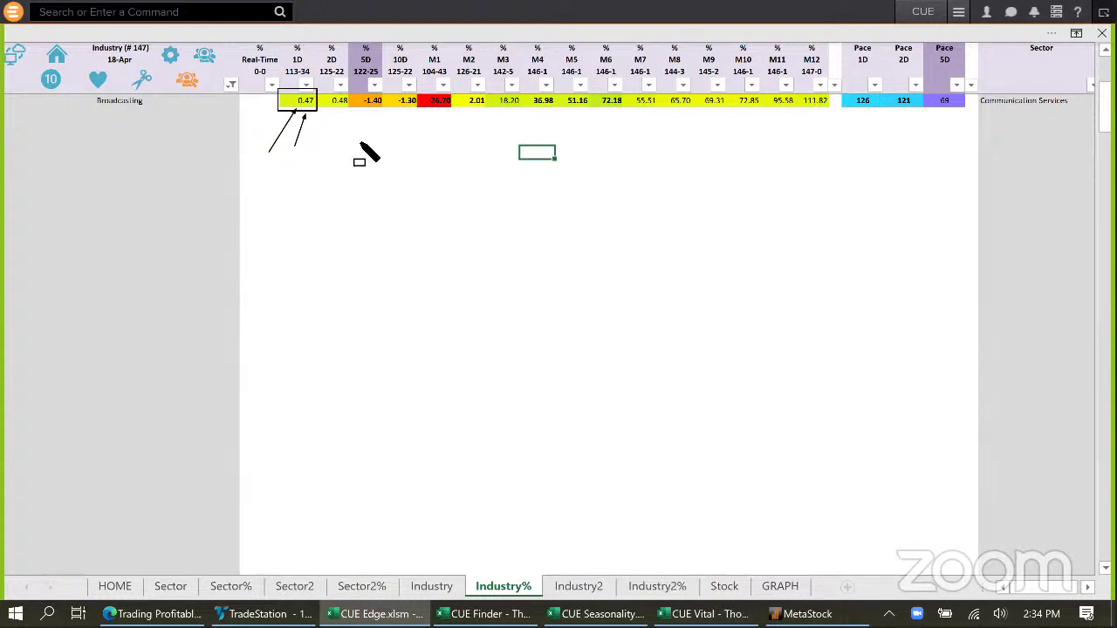
key("Escape")
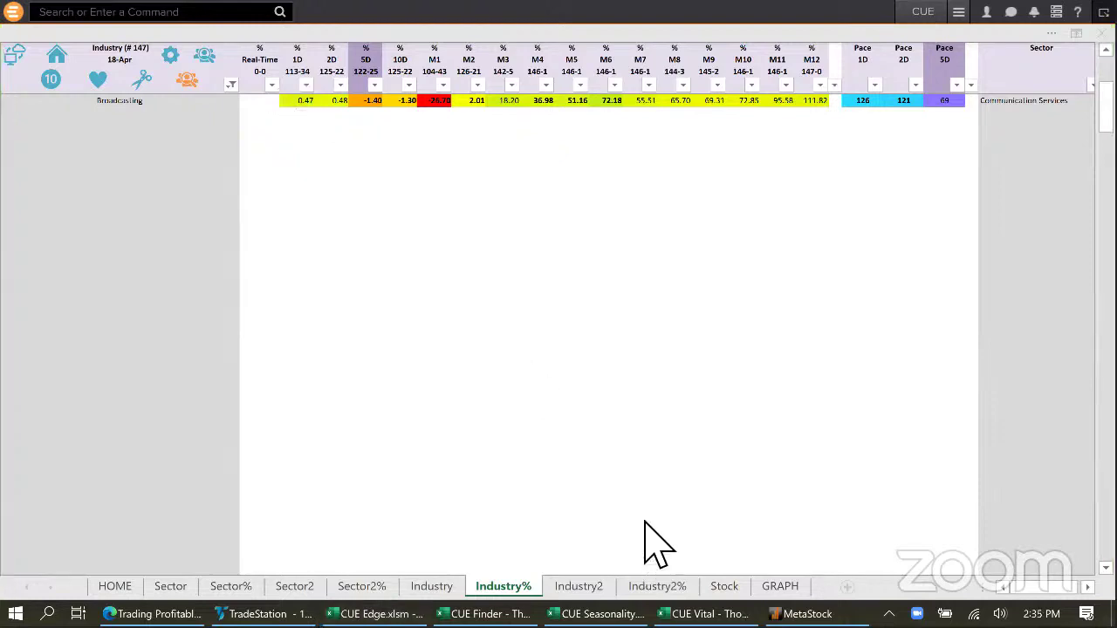
Switch to the CUE Seasonality workbook and set the instrument to FOXA.O
left_click(598, 613)
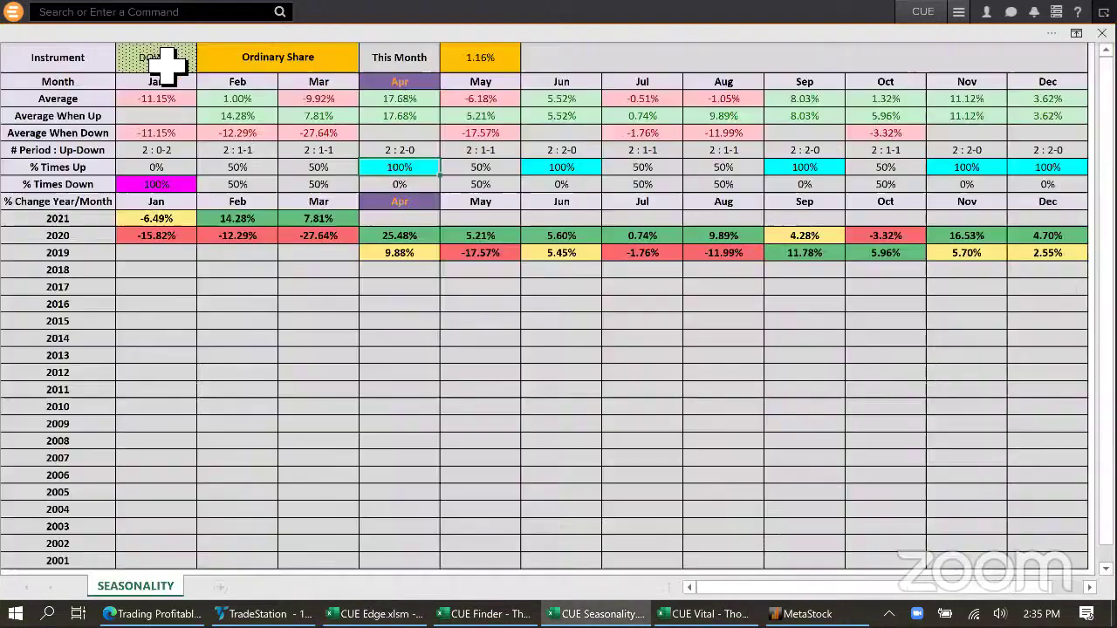
left_click(168, 63)
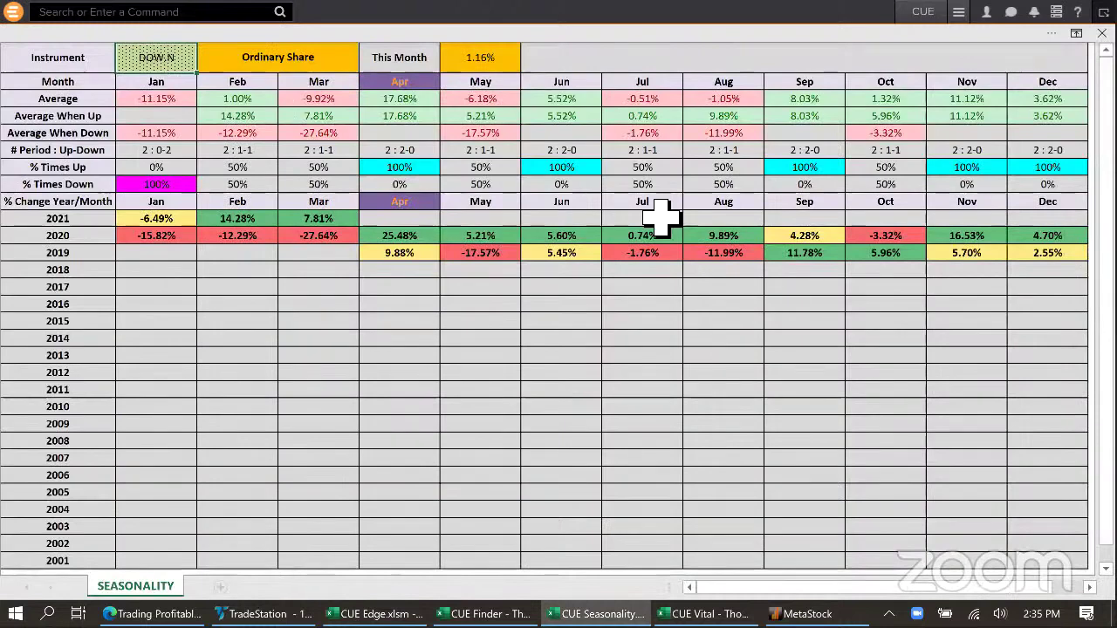
type("FL")
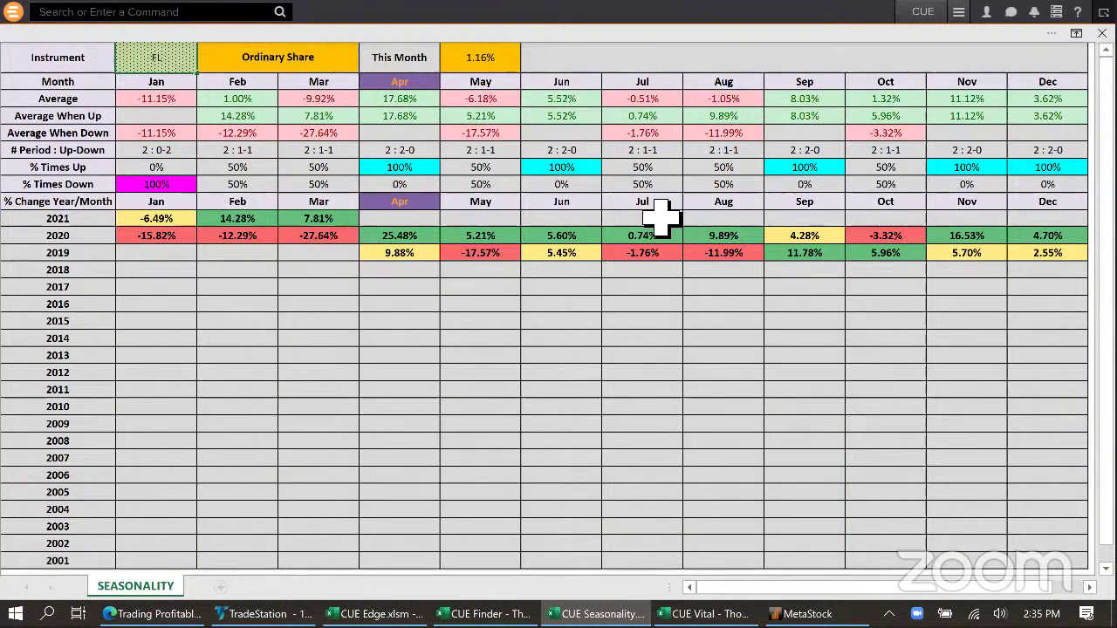
key("BackSpace")
type("OXA.O")
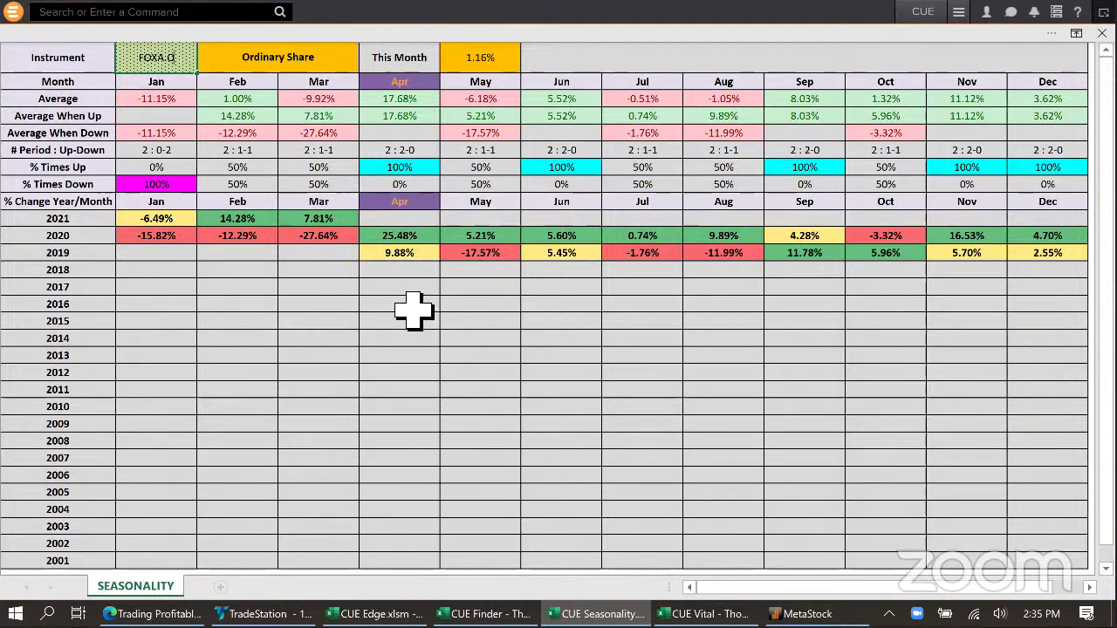
key("Return")
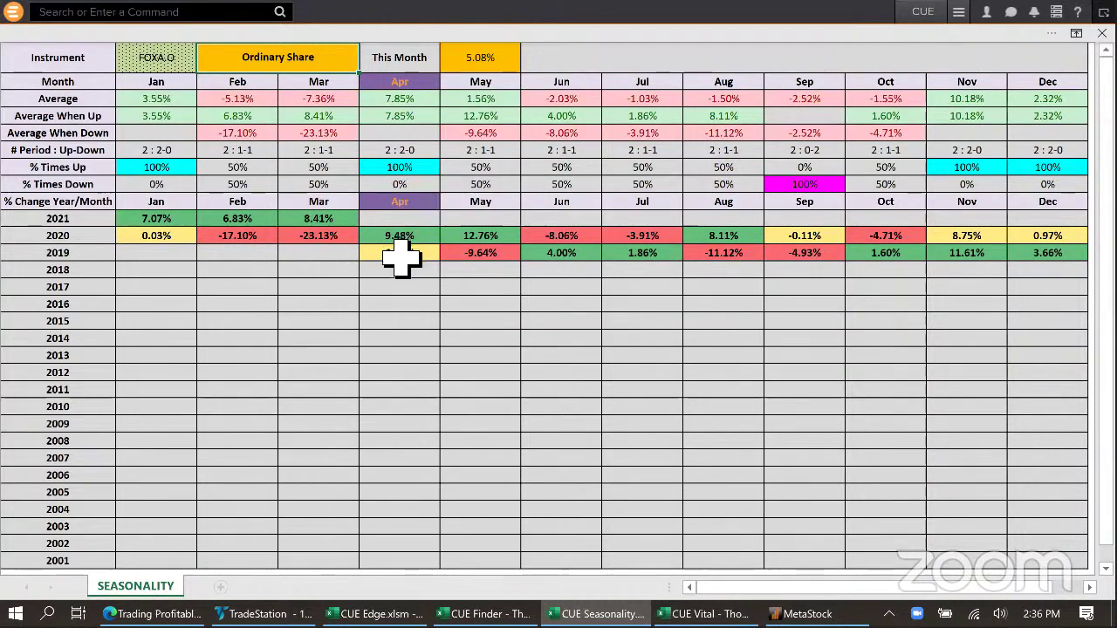
Box the % Times Up figures for April, November and December plus April's yearly changes, and clear the markings
left_click(412, 171)
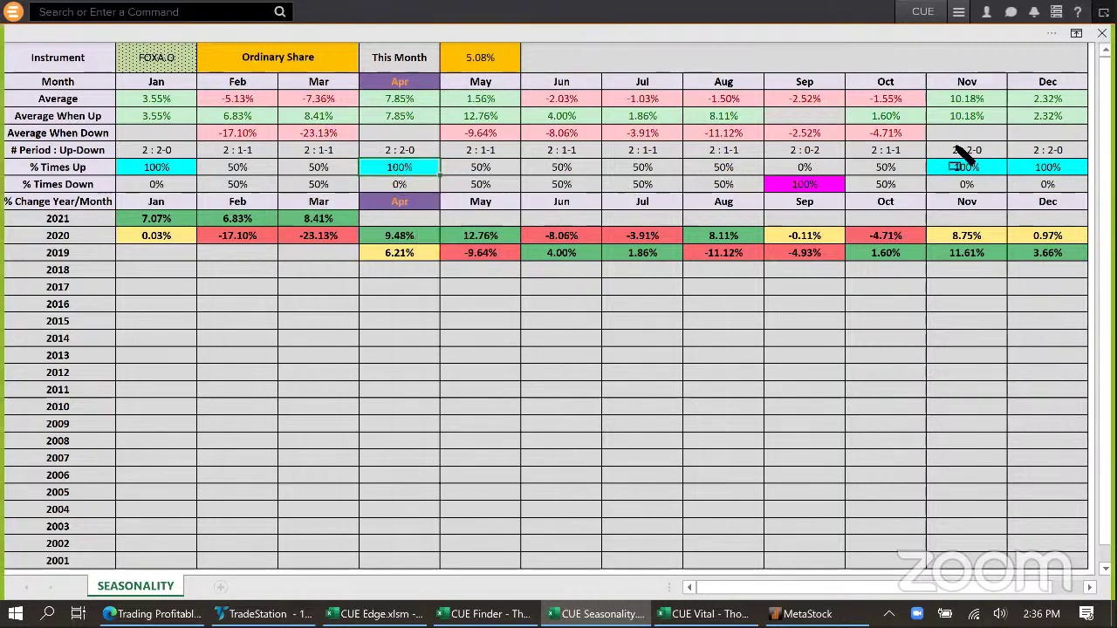
left_click_drag(950, 143, 1006, 184)
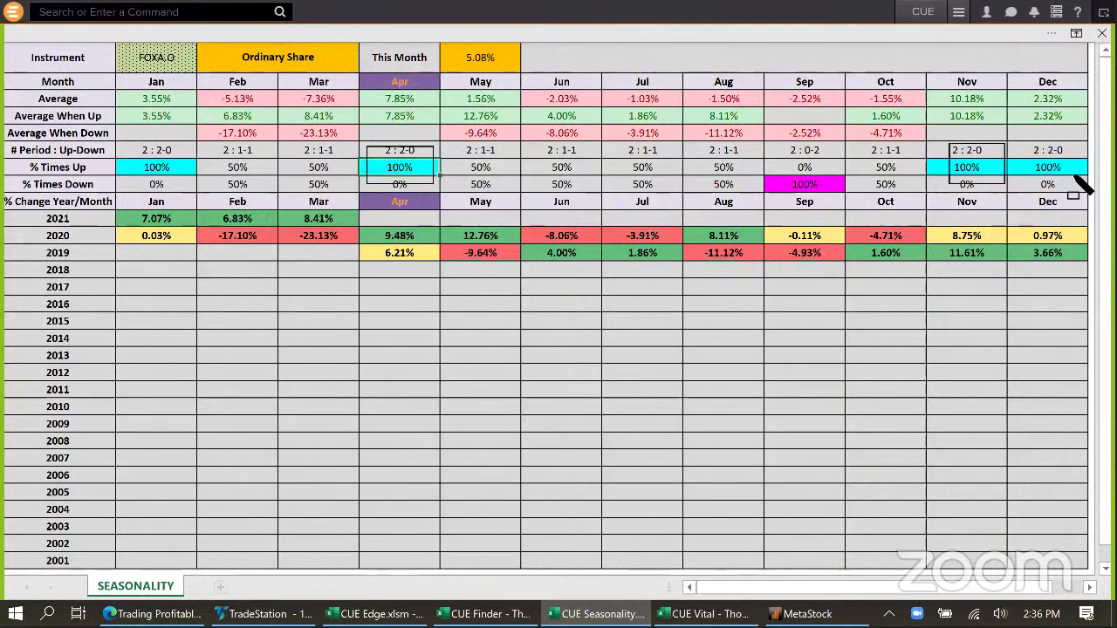
left_click_drag(1029, 140, 1078, 186)
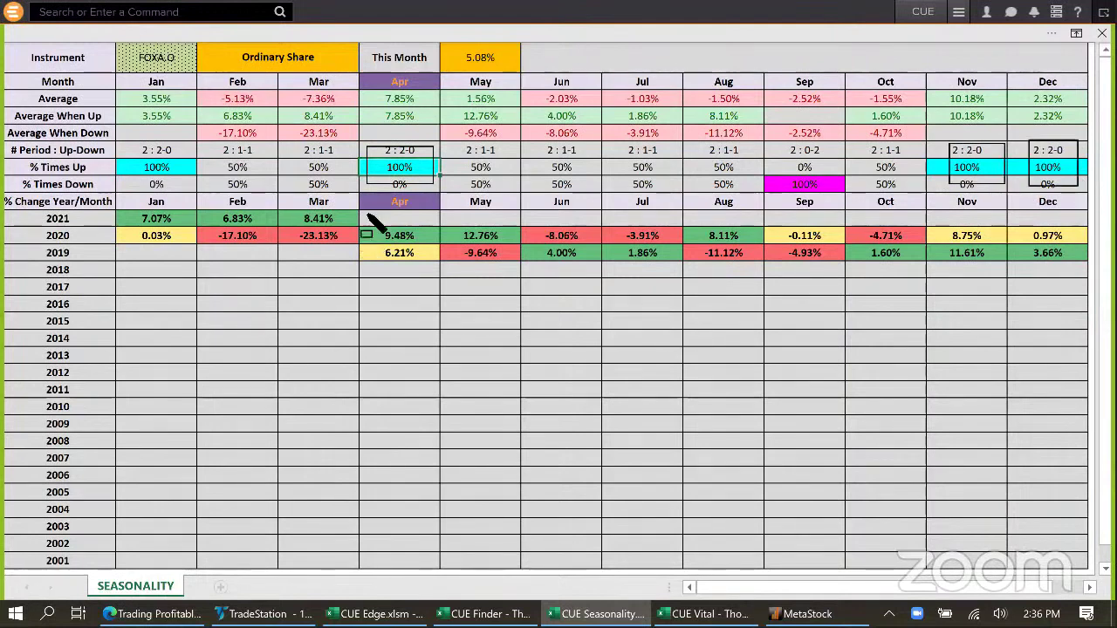
left_click_drag(367, 215, 440, 505)
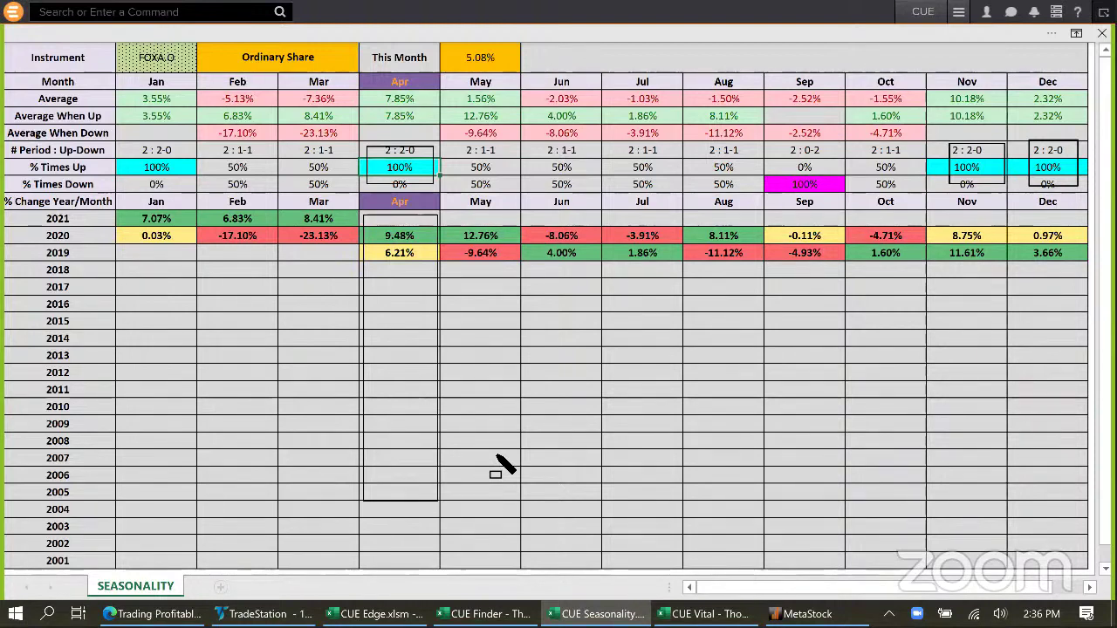
key("Escape")
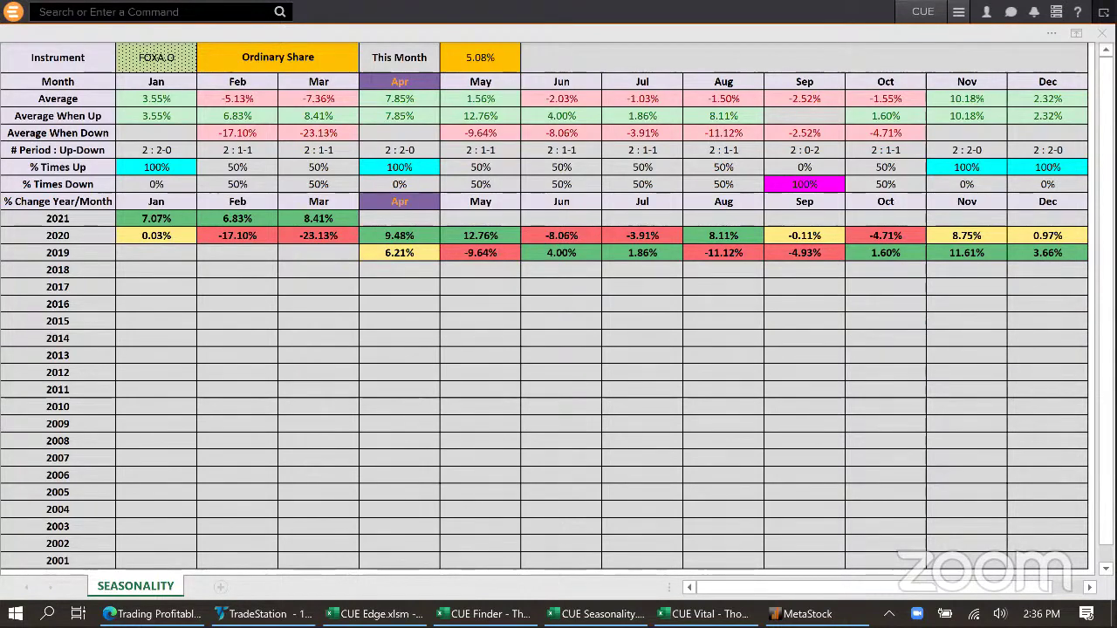
View FOXA.O's vitals in the CUE Vital workbook, and return to the Industry sheet of the CUE Edge workbook
mouse_move(598, 613)
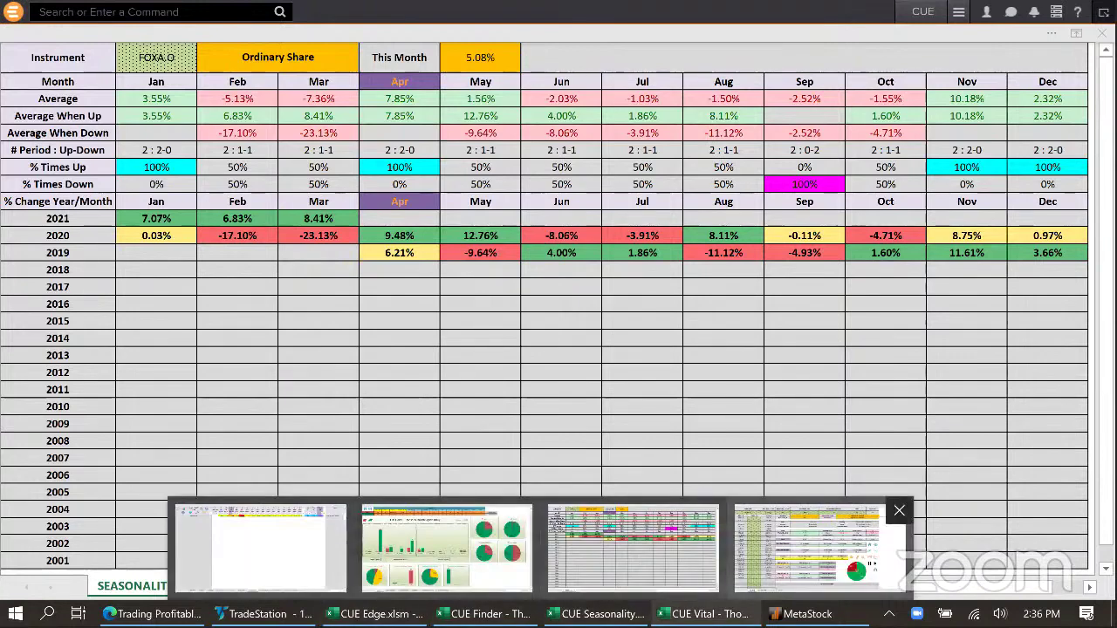
left_click(807, 548)
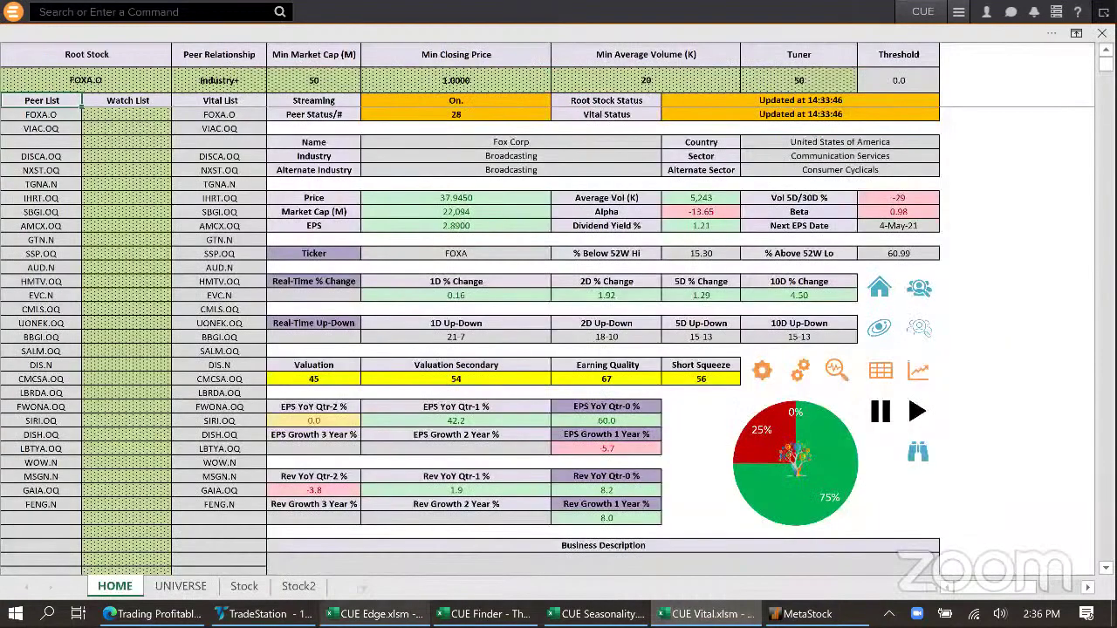
left_click(376, 614)
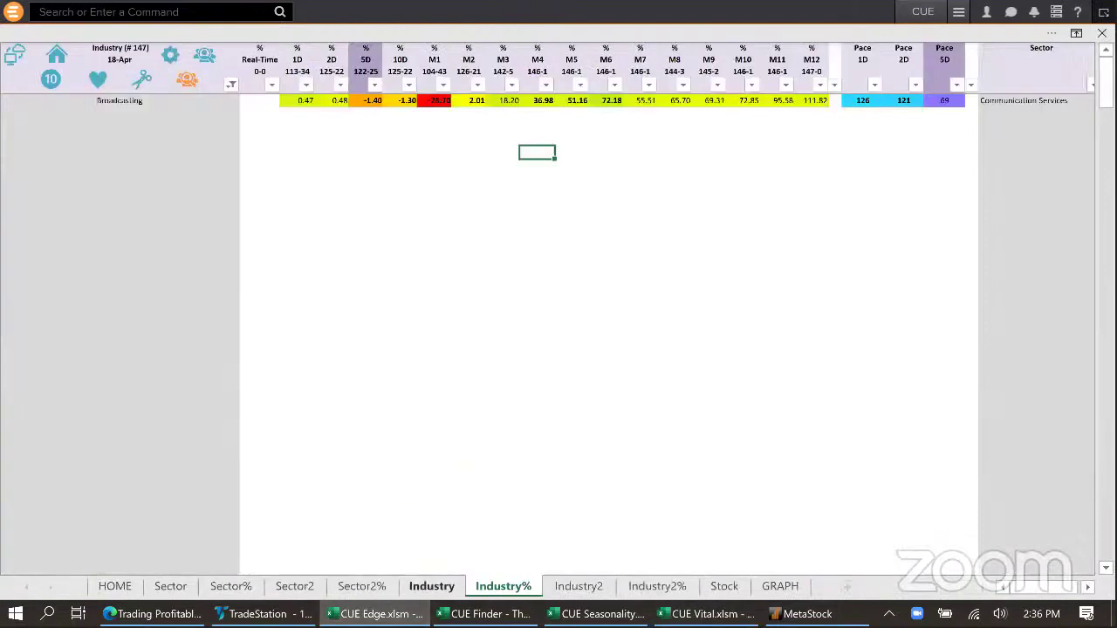
key("ctrl+Page_Up")
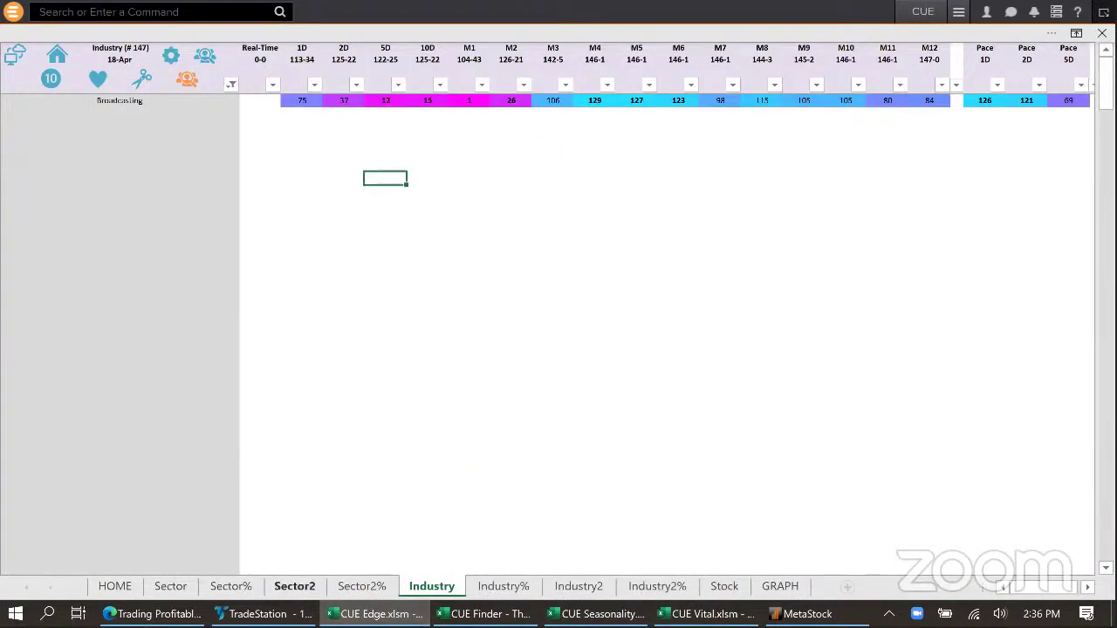
Switch to the PowerPoint slide show with the closing Thank You slide
key("alt+Tab")
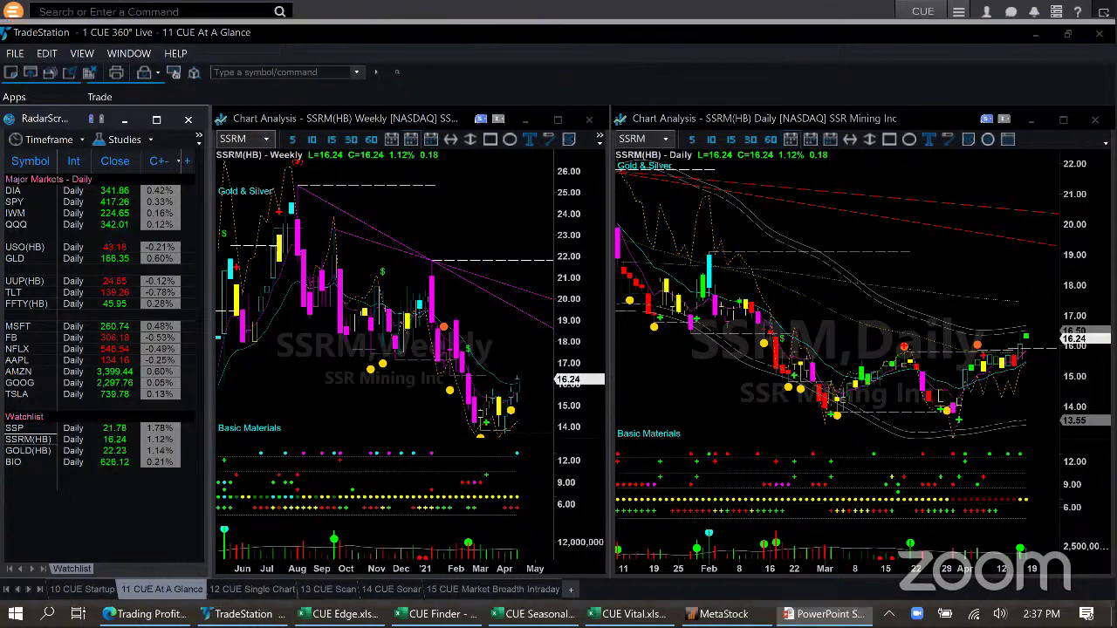
key("alt+Tab")
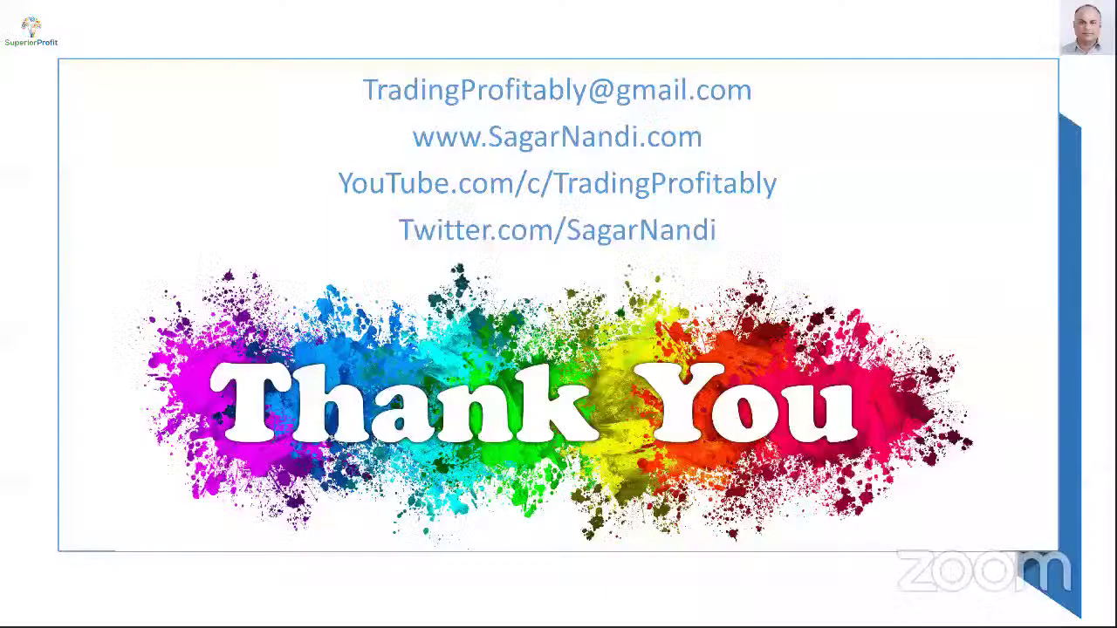